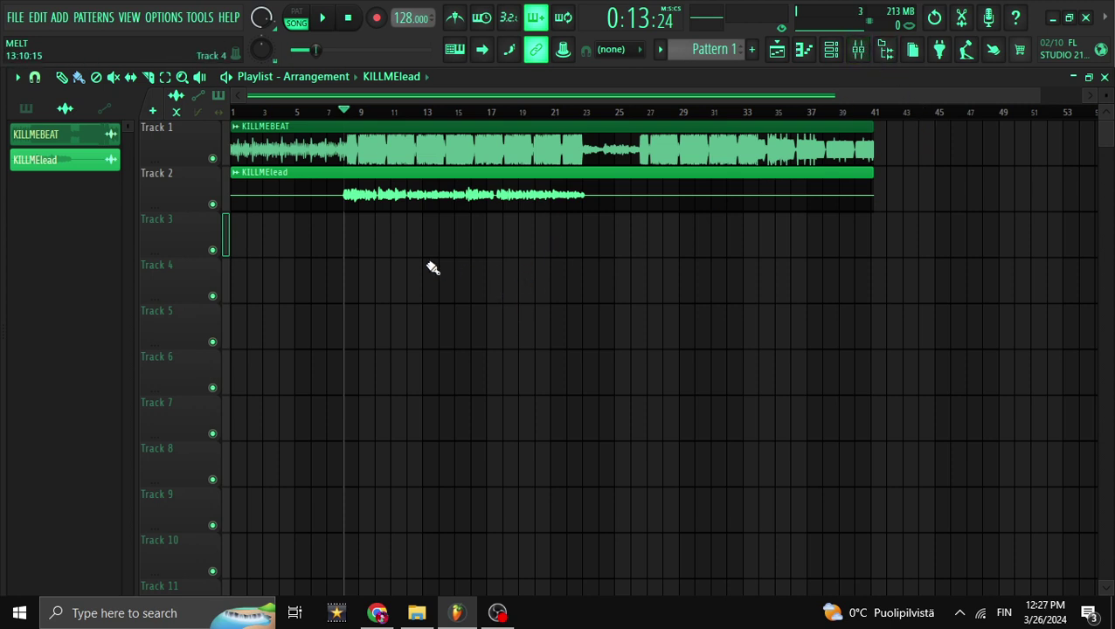
# Mute Track 2 and audition the KILLMEBEAT clip on its own from about bar 4.
pyautogui.scroll(1, 308, 263)
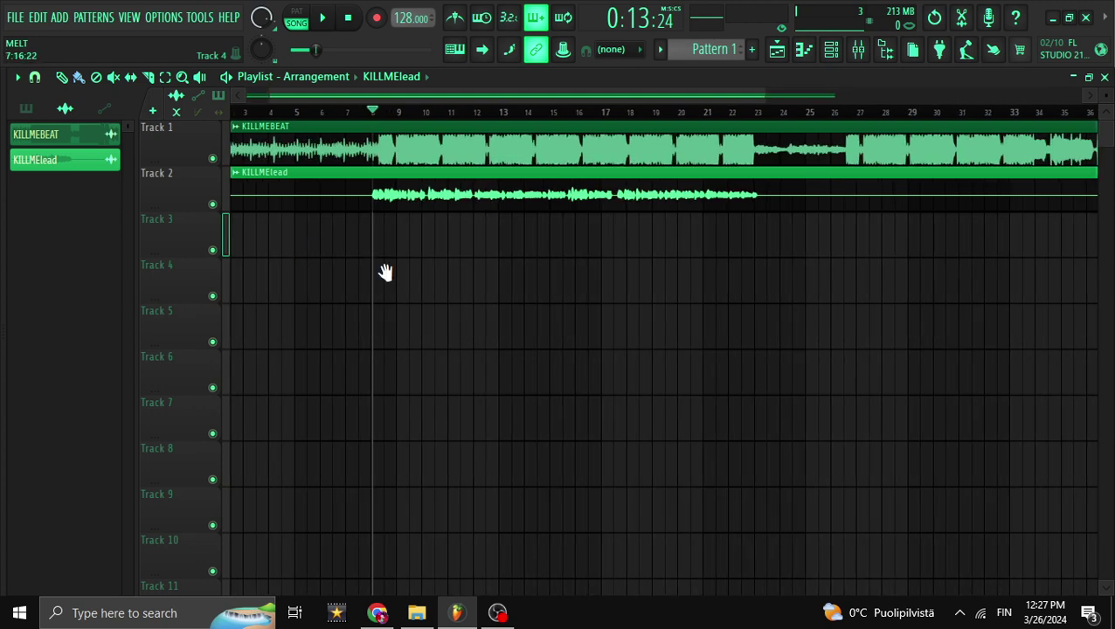
pyautogui.scroll(1, 385, 271)
pyautogui.click(213, 204)
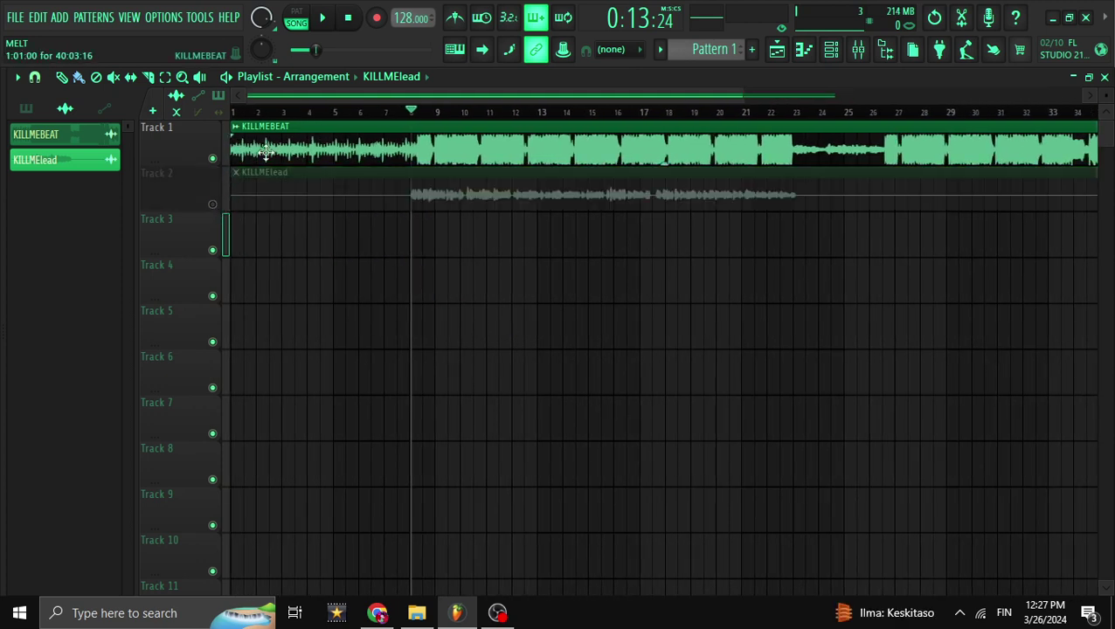
pyautogui.click(319, 115)
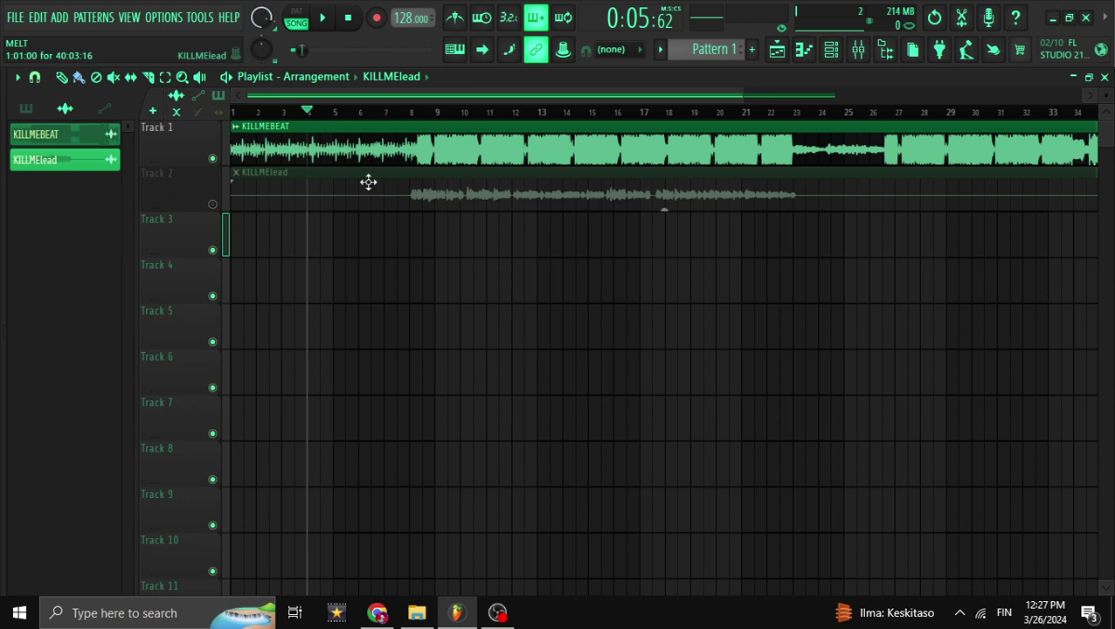
pyautogui.hscroll(3, 376, 209)
pyautogui.hscroll(-3, 410, 249)
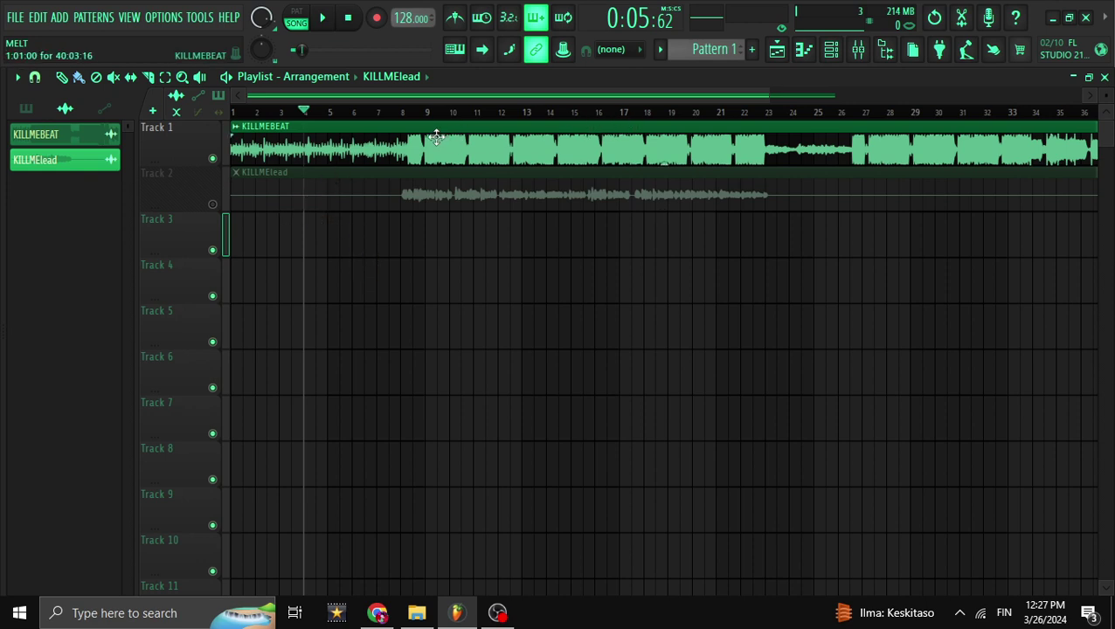
pyautogui.press('space')
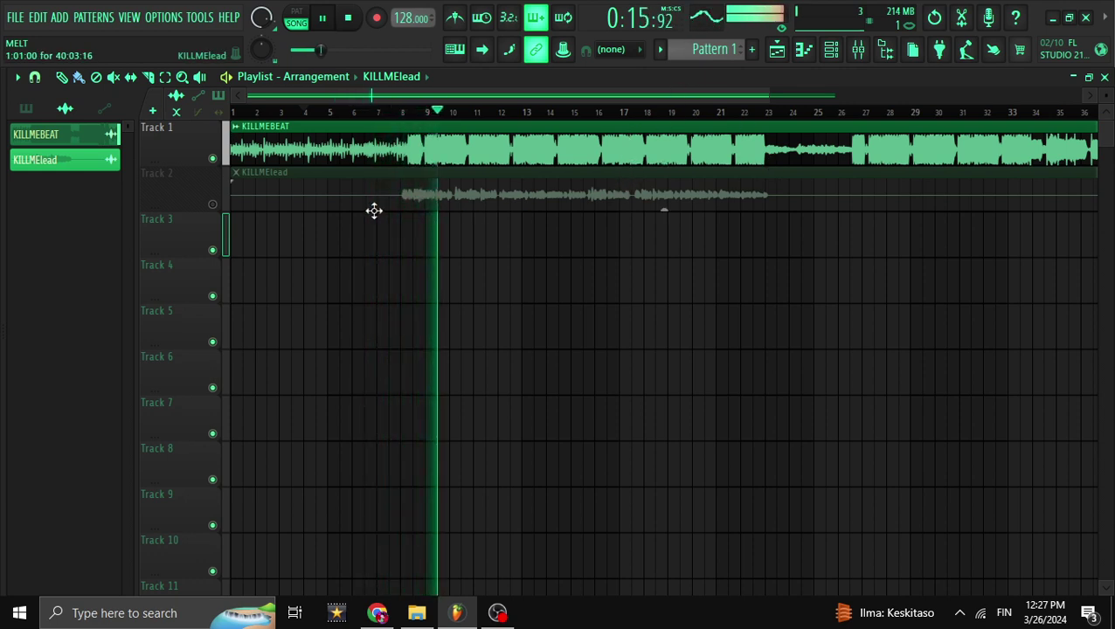
pyautogui.press('space')
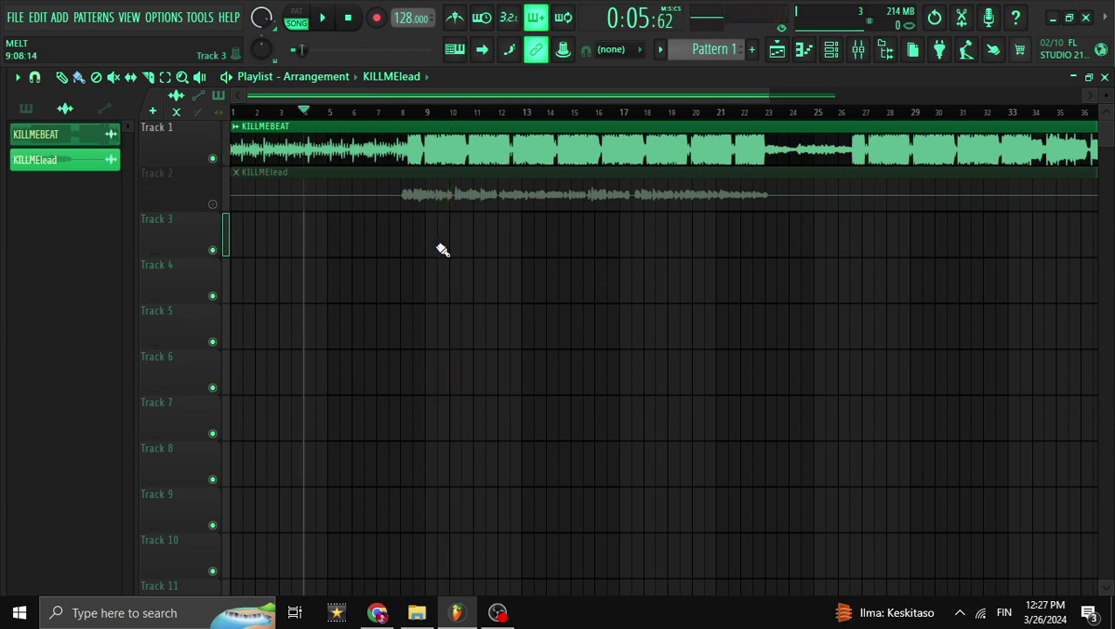
# Mute Track 1, unmute Track 2 and audition the KILLMElead vocal on its own from about bar 8.
pyautogui.click(213, 159)
pyautogui.click(213, 206)
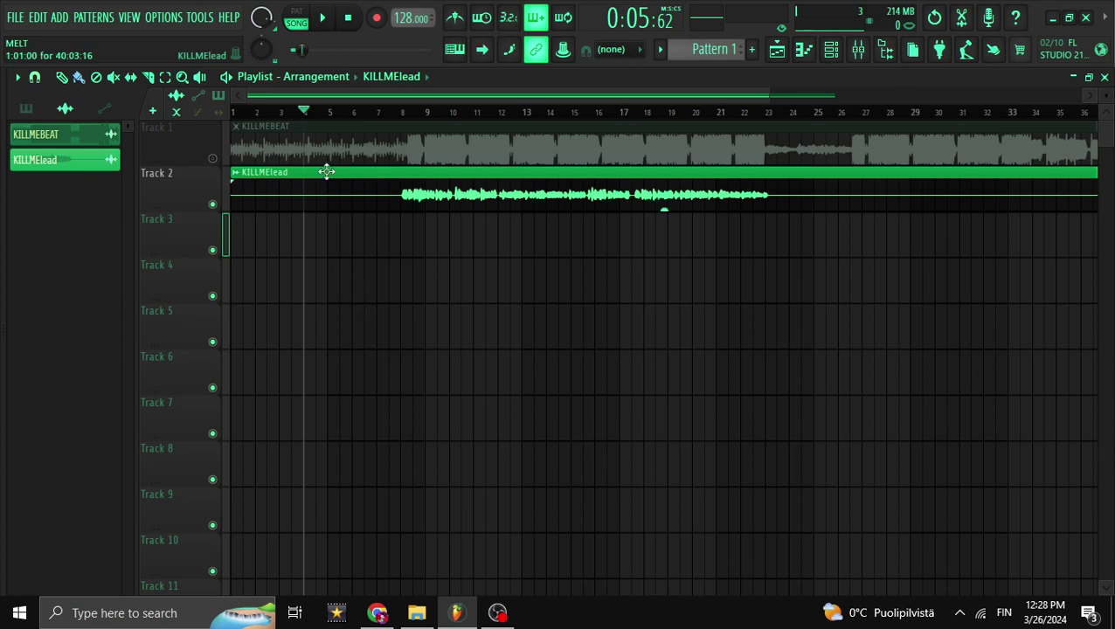
pyautogui.click(399, 115)
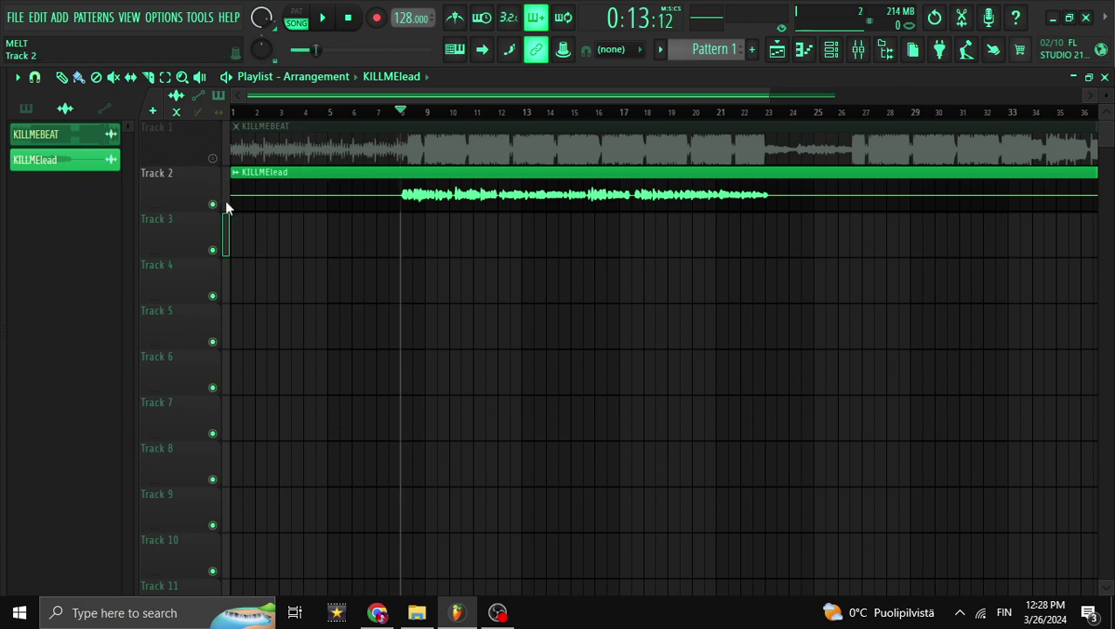
pyautogui.press('space')
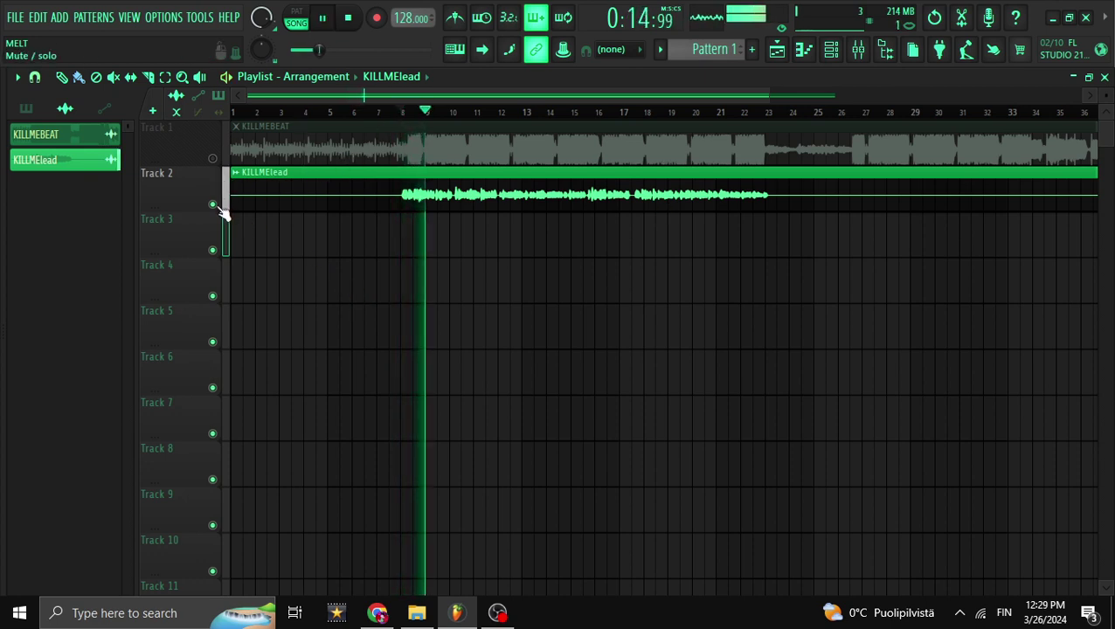
pyautogui.press('space')
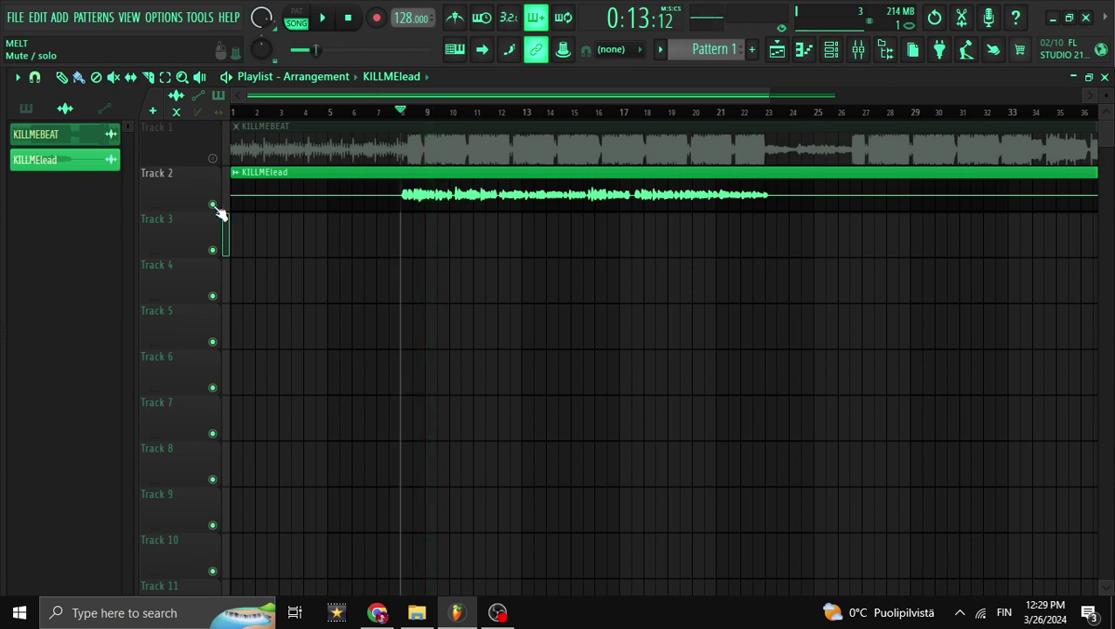
# Place the playhead just before the vocal's start, at about 0:12:18, and unmute Track 1.
pyautogui.click(366, 114)
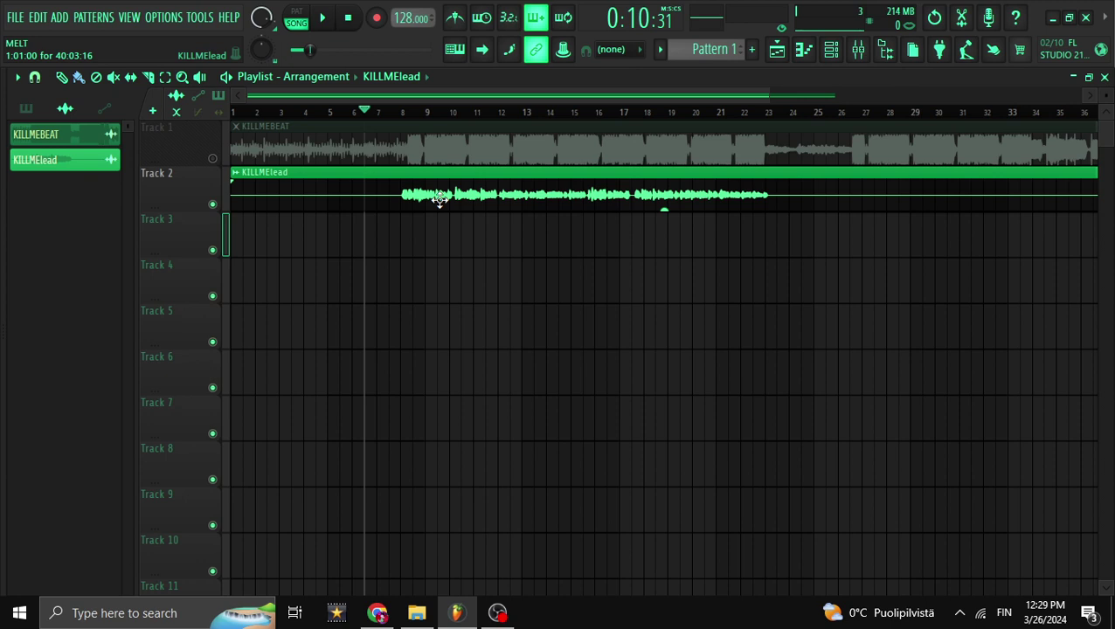
pyautogui.click(377, 116)
pyautogui.click(389, 114)
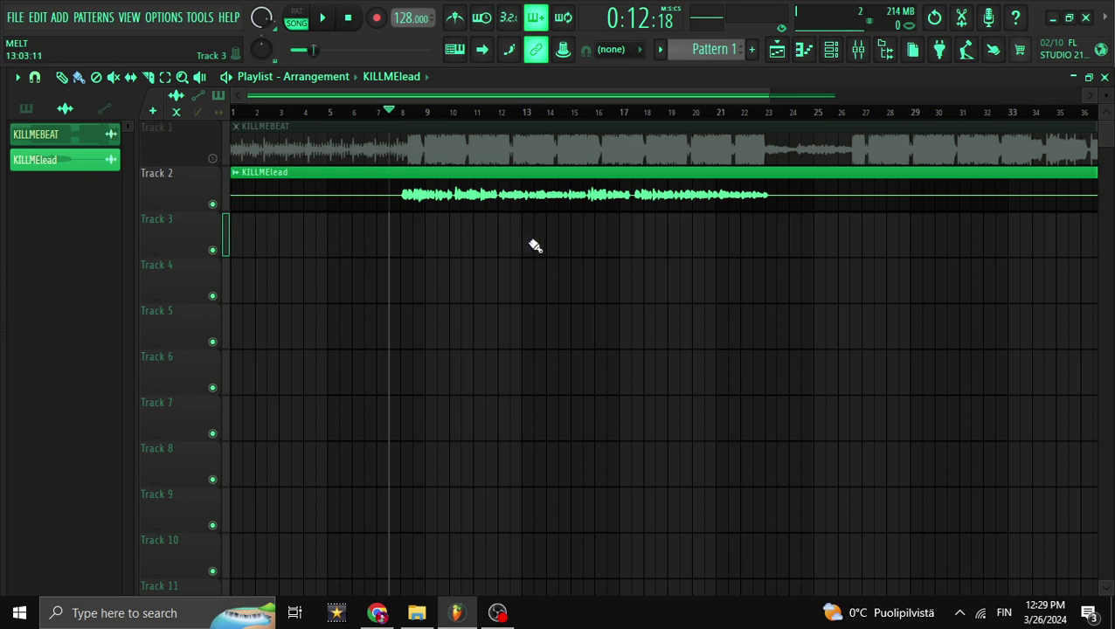
pyautogui.click(179, 156)
pyautogui.click(212, 158)
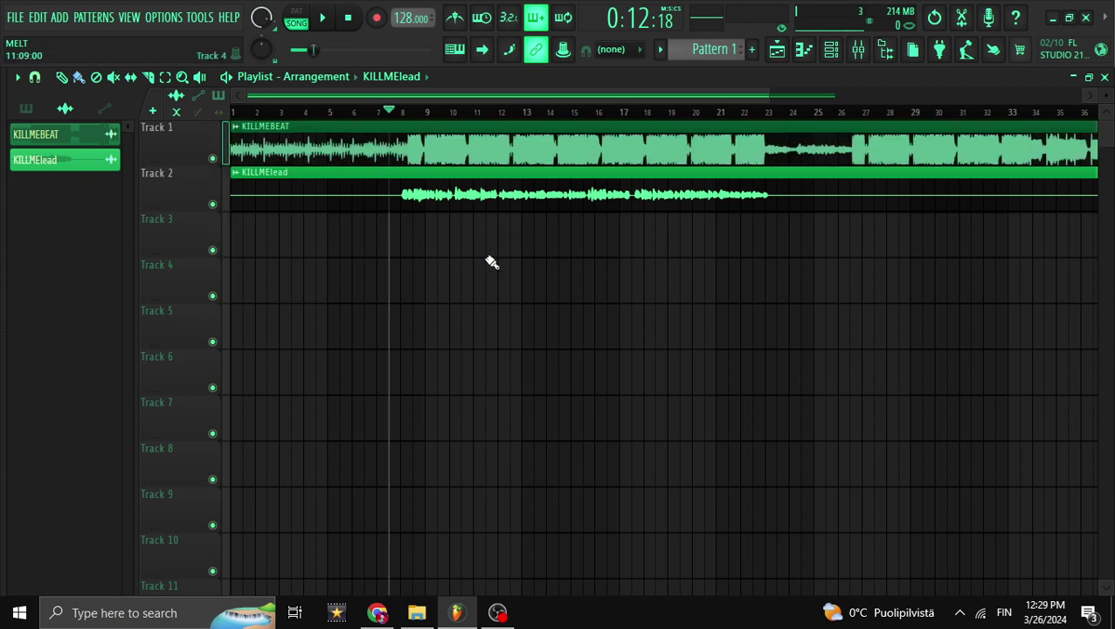
# Open the Patcher effect on the mixer's LEAD insert and check its node map before returning to the control surface.
pyautogui.click(859, 49)
pyautogui.click(107, 229)
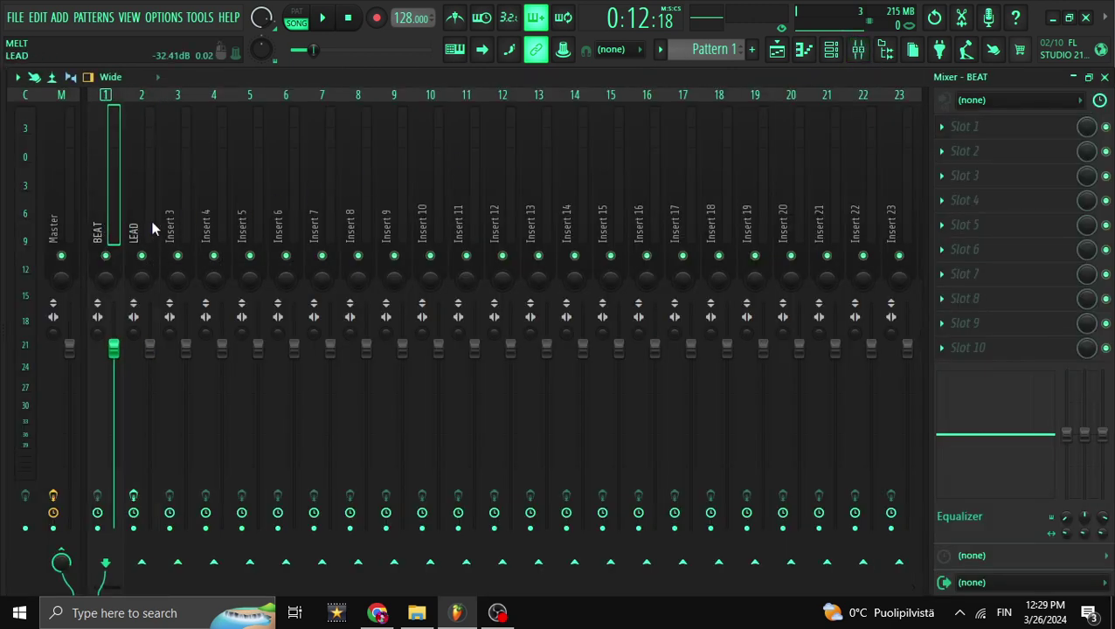
pyautogui.click(152, 229)
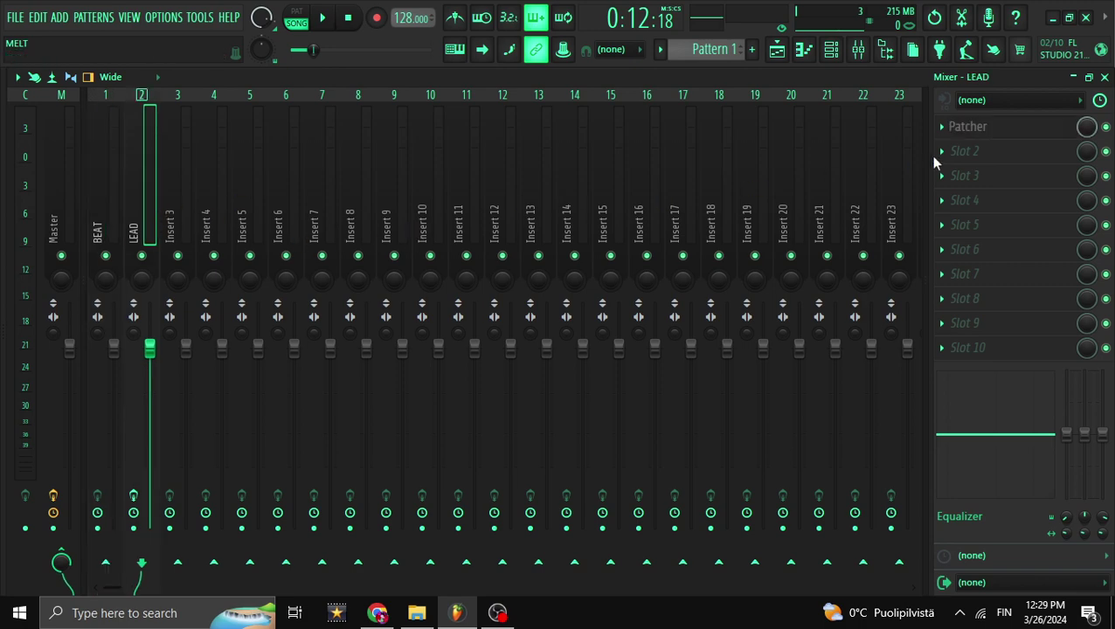
pyautogui.click(970, 127)
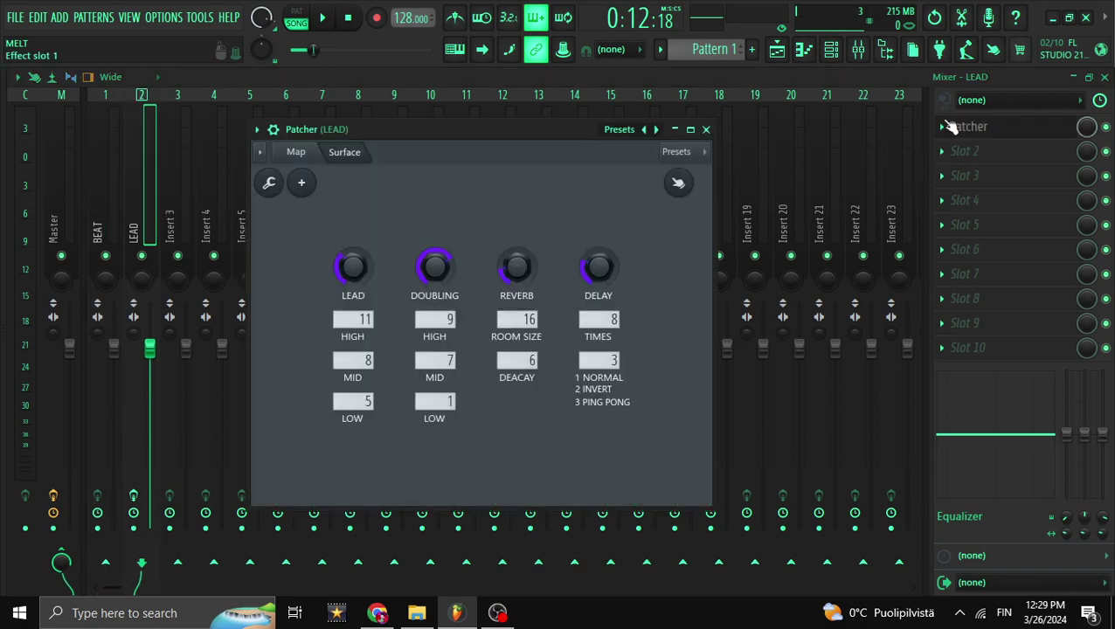
pyautogui.moveTo(553, 131); pyautogui.dragTo(582, 123)
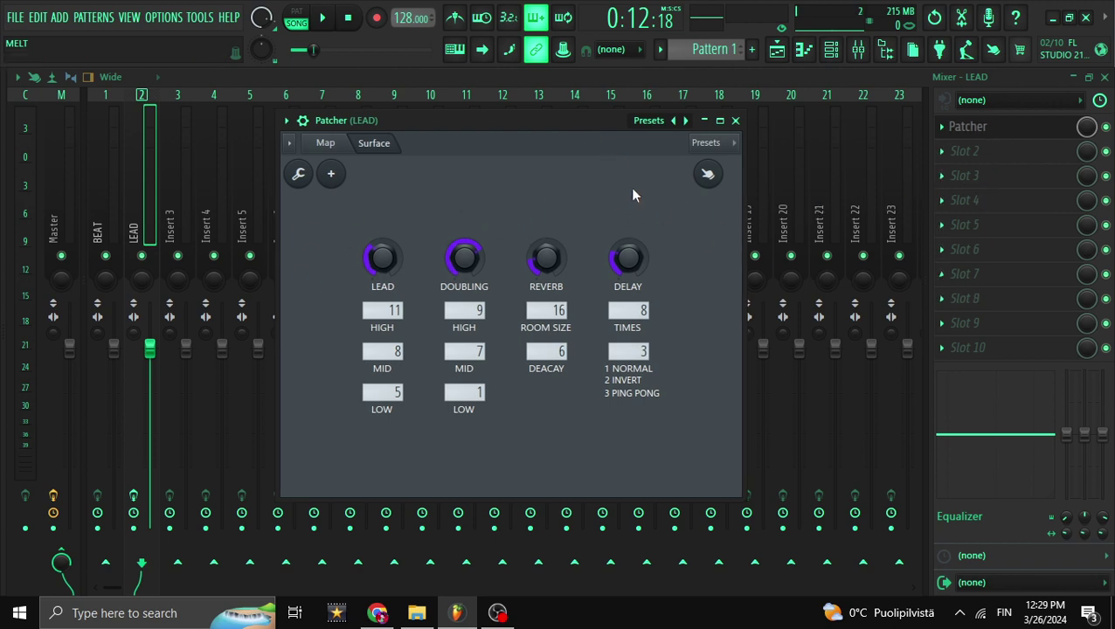
pyautogui.click(329, 145)
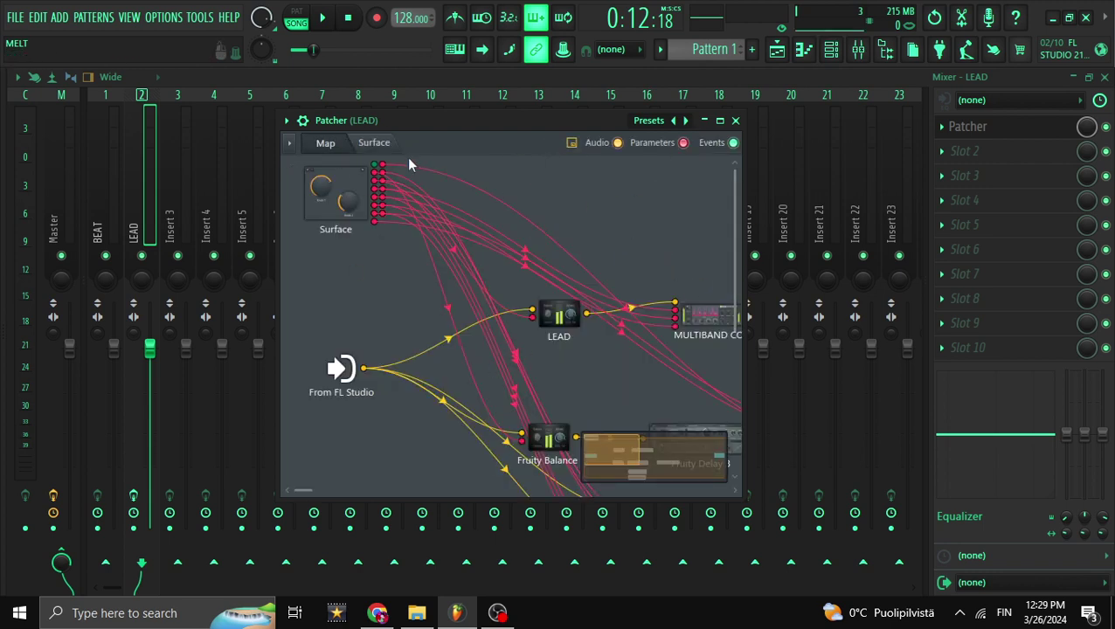
pyautogui.click(373, 143)
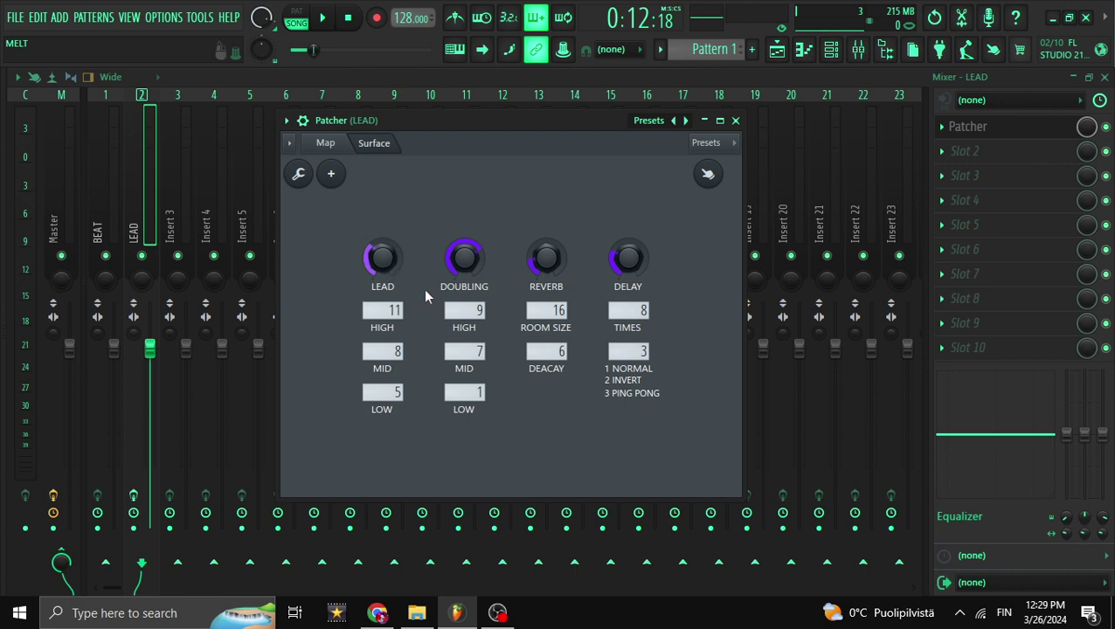
# Reset Patcher: all four knobs to minimum, LEAD and DOUBLING bands to 8, room size 8, decay 1, delay times 4 and delay mode 1.
pyautogui.rightClick(398, 315)
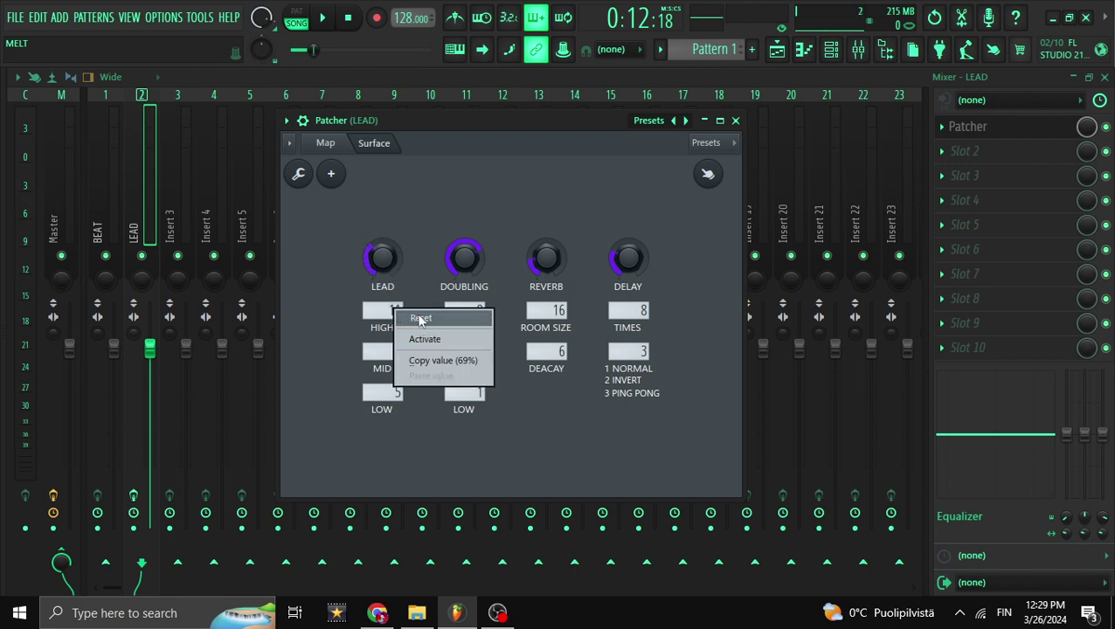
pyautogui.click(424, 320)
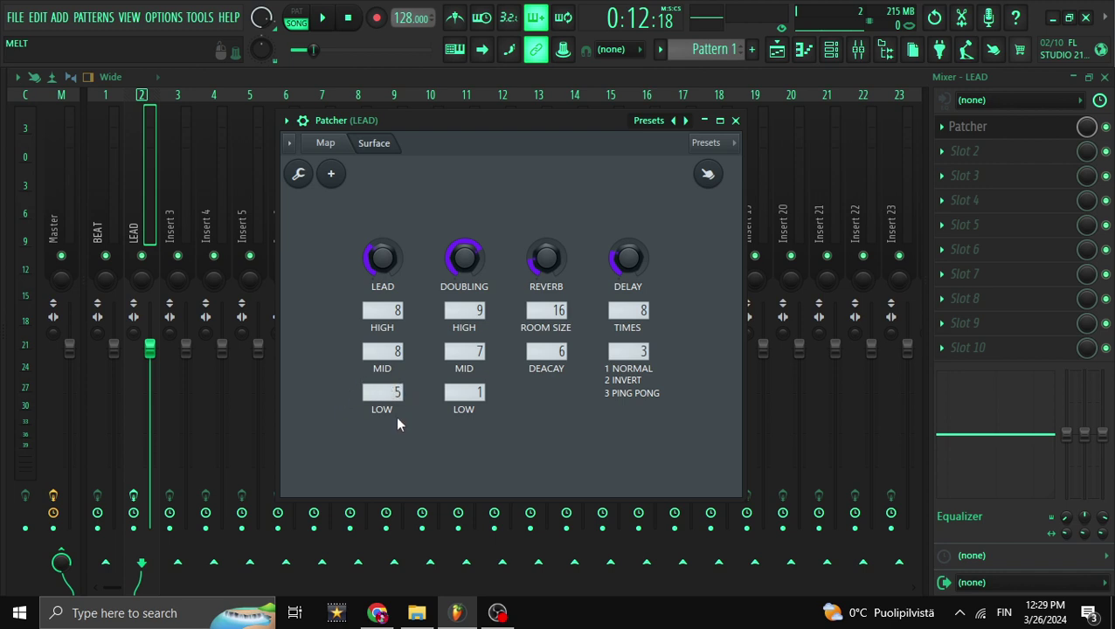
pyautogui.moveTo(389, 392); pyautogui.dragTo(389, 376)
pyautogui.moveTo(473, 392); pyautogui.dragTo(473, 372)
pyautogui.scroll(-6, 630, 350)
pyautogui.scroll(-3, 626, 259)
pyautogui.scroll(-3, 547, 262)
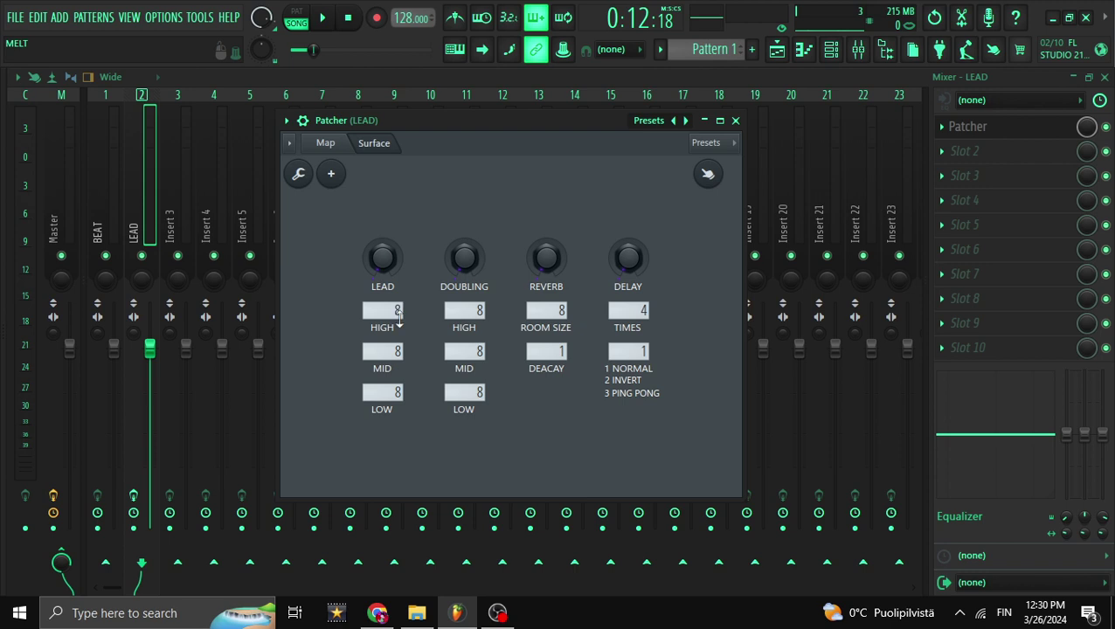
# Examine the band gain controls of the MULTIBAND COMPRESSOR in Patcher's map, and return to the control surface.
pyautogui.click(325, 142)
pyautogui.moveTo(699, 316); pyautogui.dragTo(518, 291)
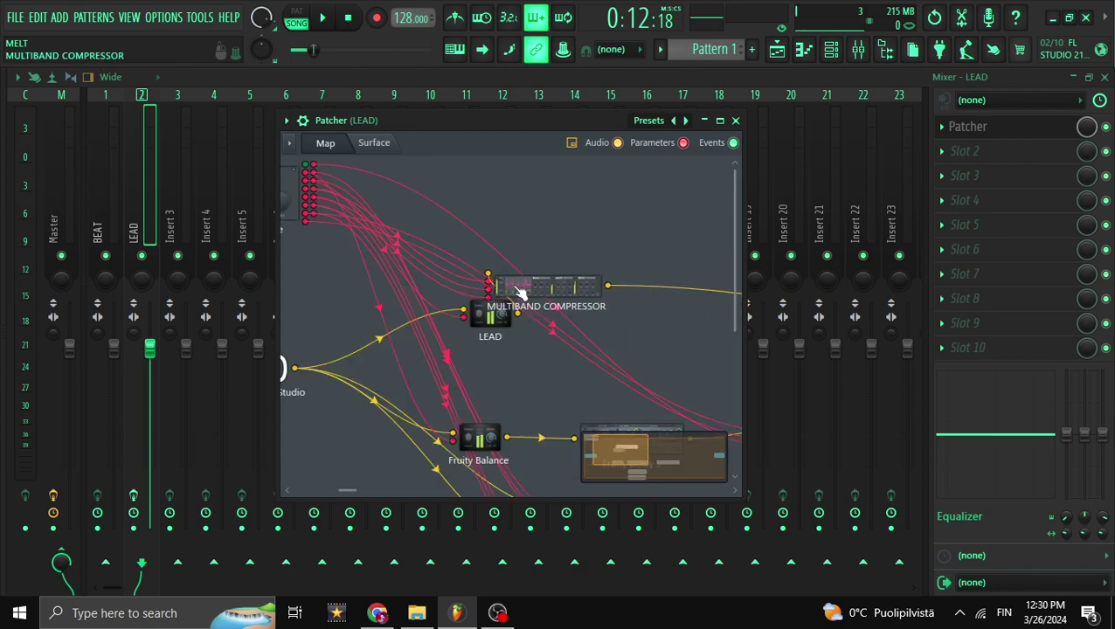
pyautogui.click(518, 291)
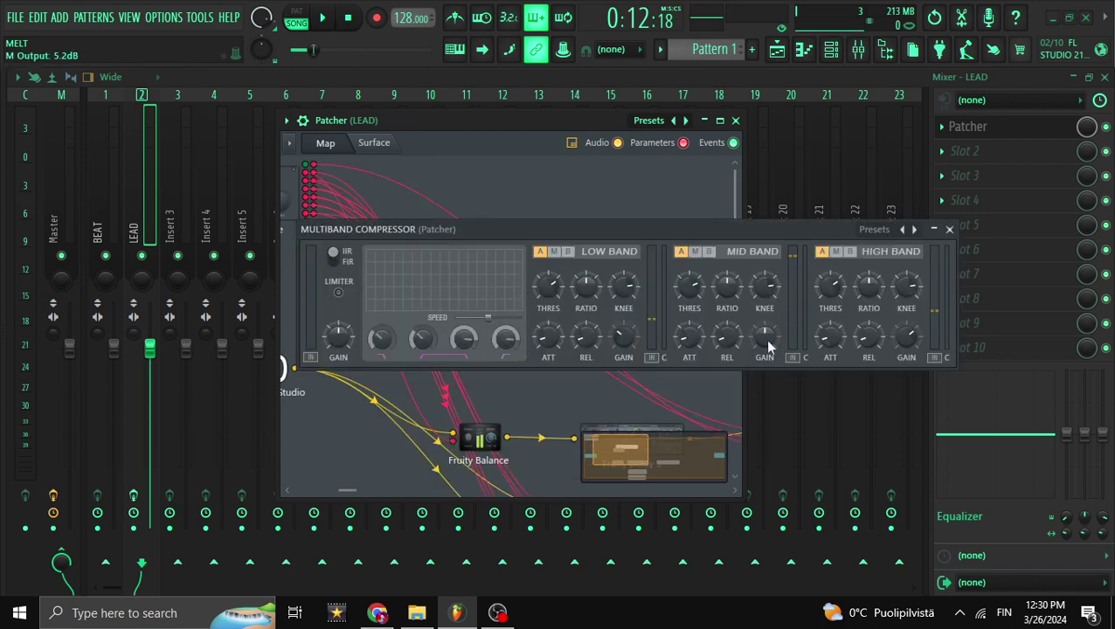
pyautogui.click(949, 228)
pyautogui.click(374, 143)
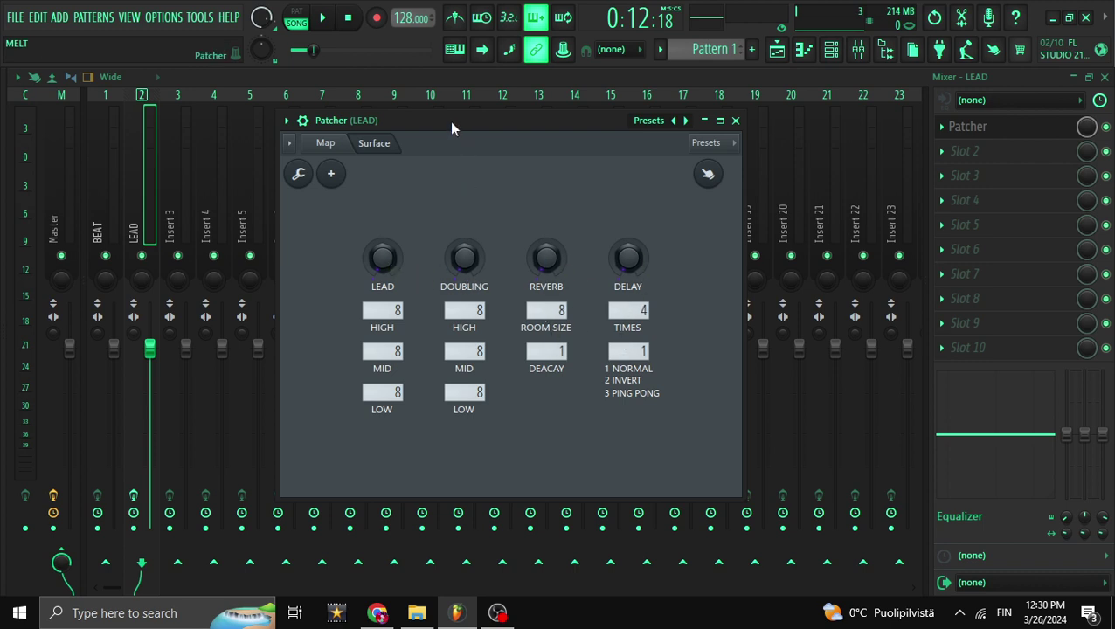
# Raise Patcher's LEAD knob to slightly past halfway while the beat and vocal play.
pyautogui.moveTo(450, 121); pyautogui.dragTo(477, 139)
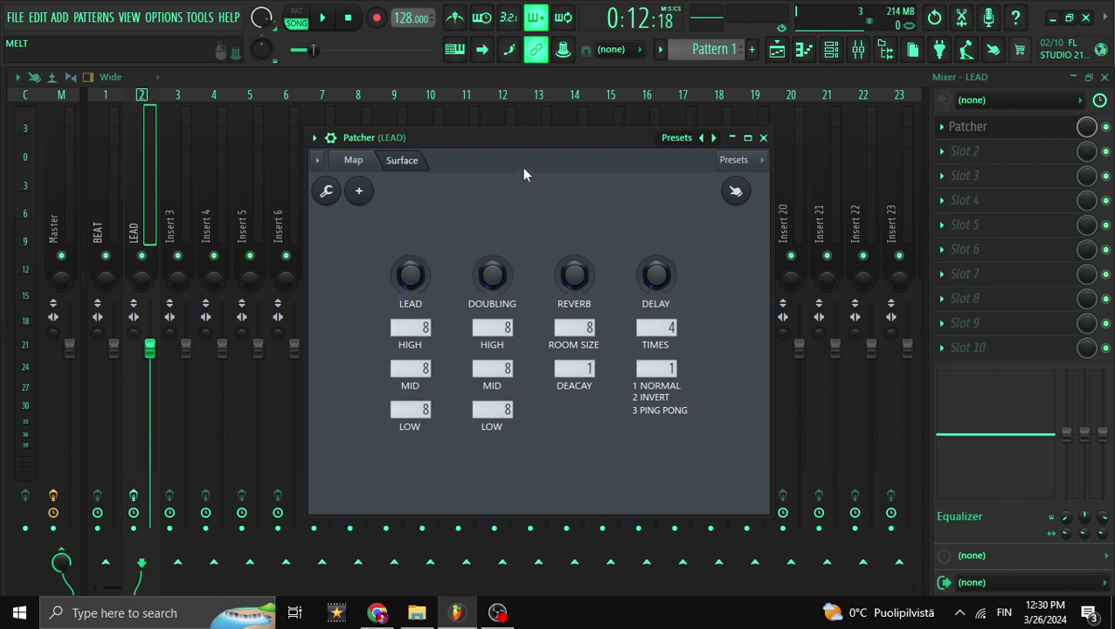
pyautogui.moveTo(509, 152)
pyautogui.mouseDown()
pyautogui.moveTo(483, 142)
pyautogui.moveTo(492, 163)
pyautogui.mouseUp()
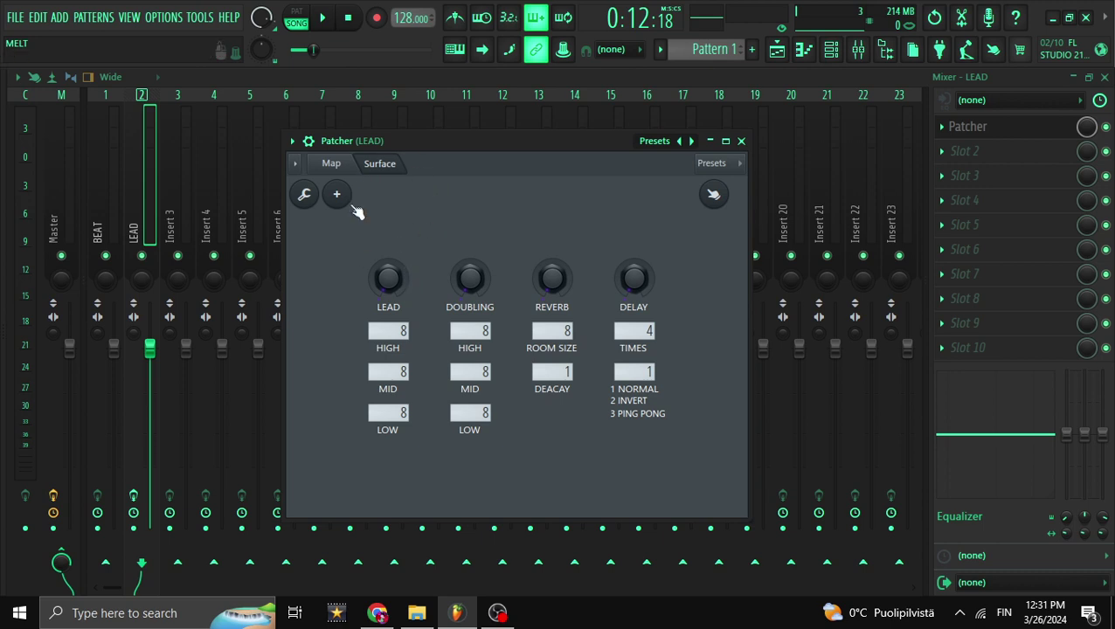
pyautogui.press('space')
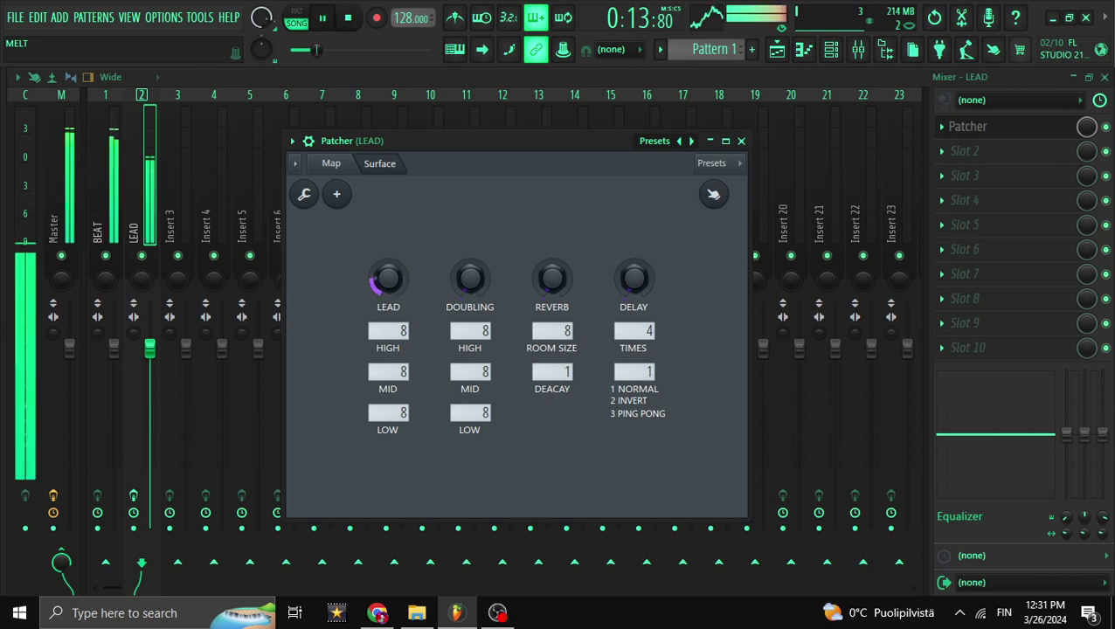
pyautogui.press('space')
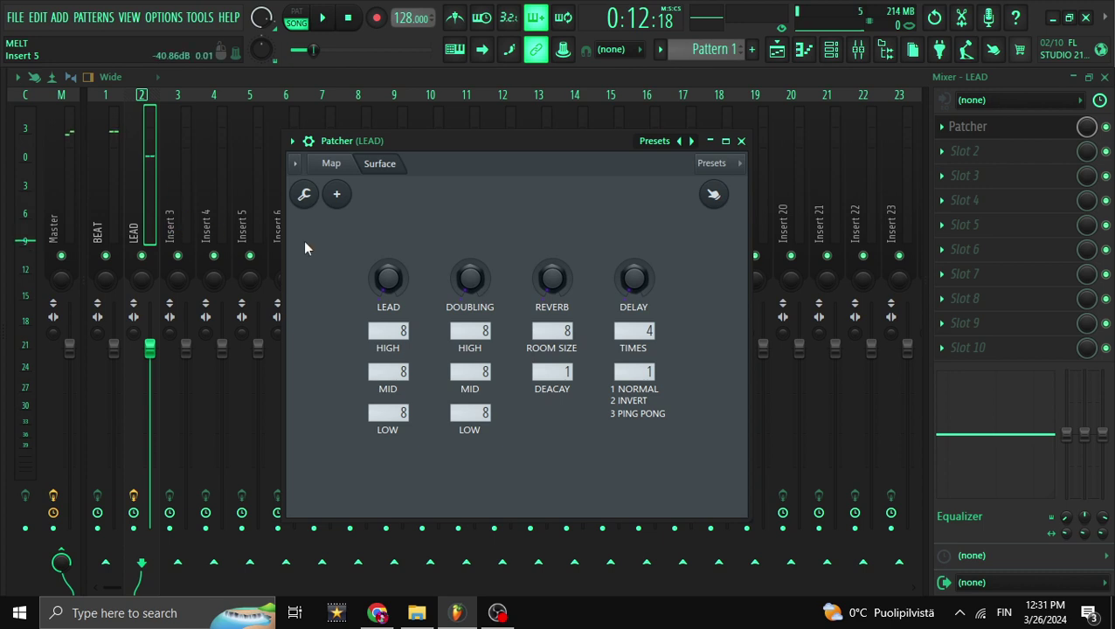
pyautogui.press('space')
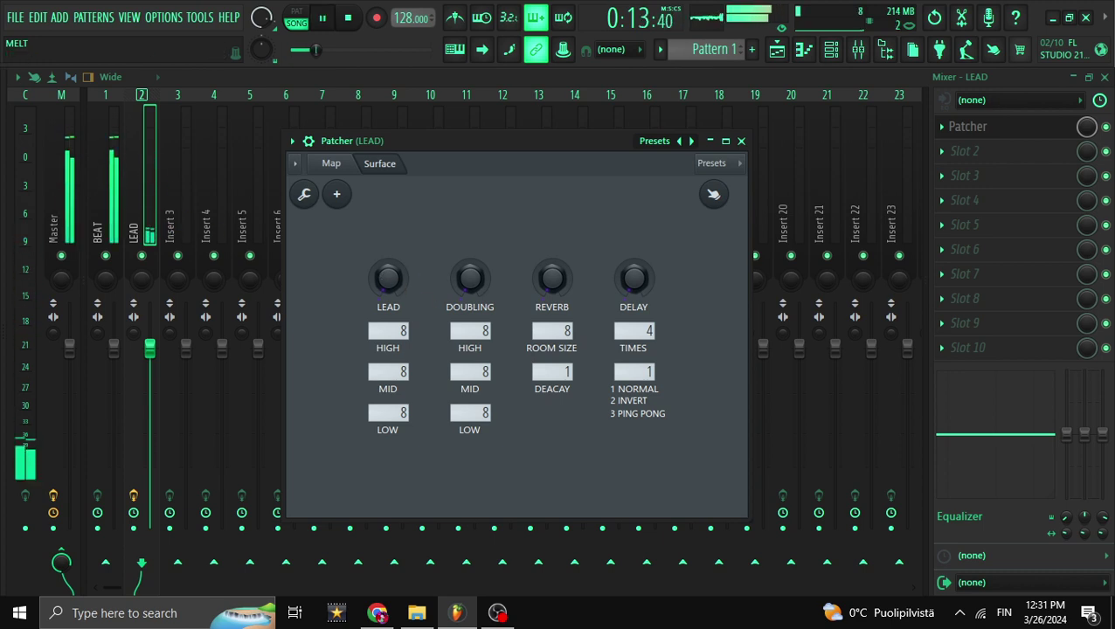
pyautogui.moveTo(382, 279); pyautogui.dragTo(406, 284)
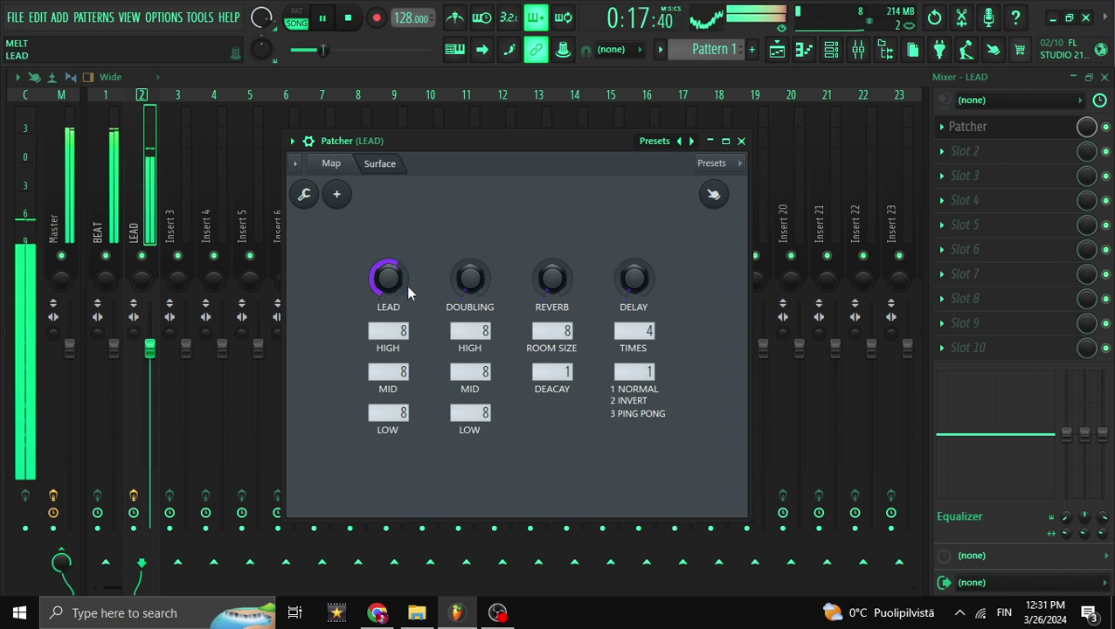
pyautogui.press('space')
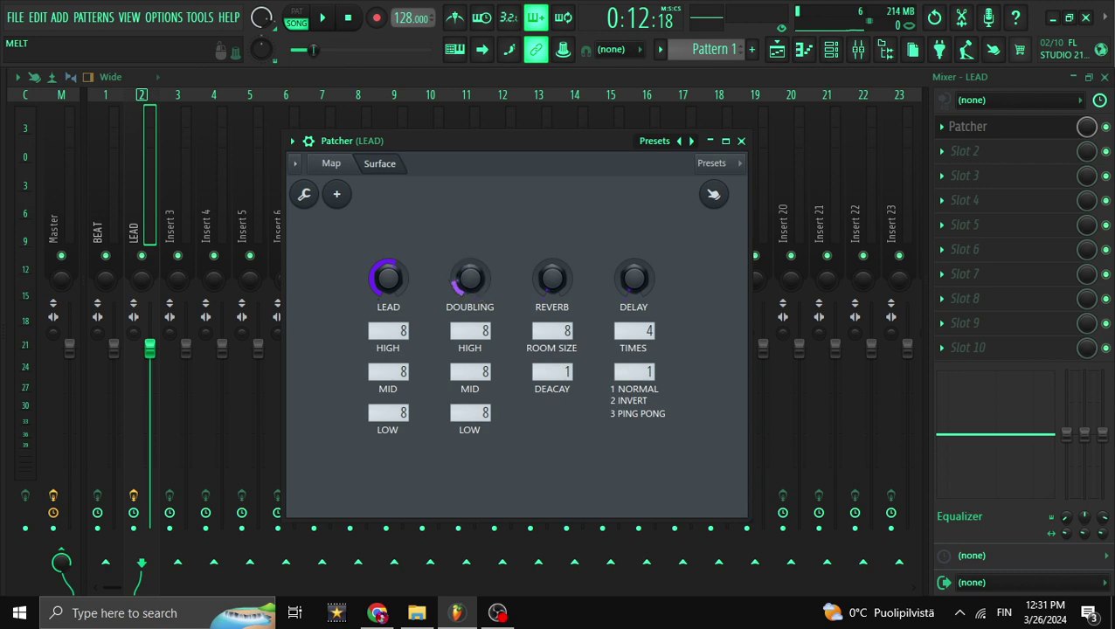
# Raise Patcher's DOUBLING knob to a little under halfway while auditioning the vocal with the beat.
pyautogui.moveTo(470, 280); pyautogui.dragTo(473, 314)
pyautogui.press('space')
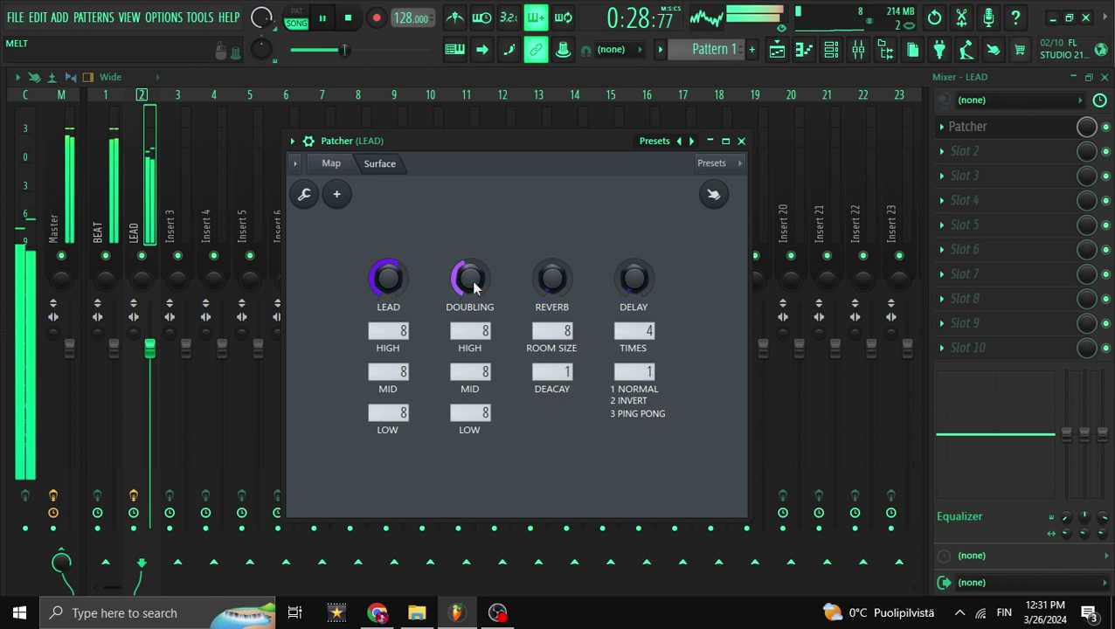
pyautogui.press('space')
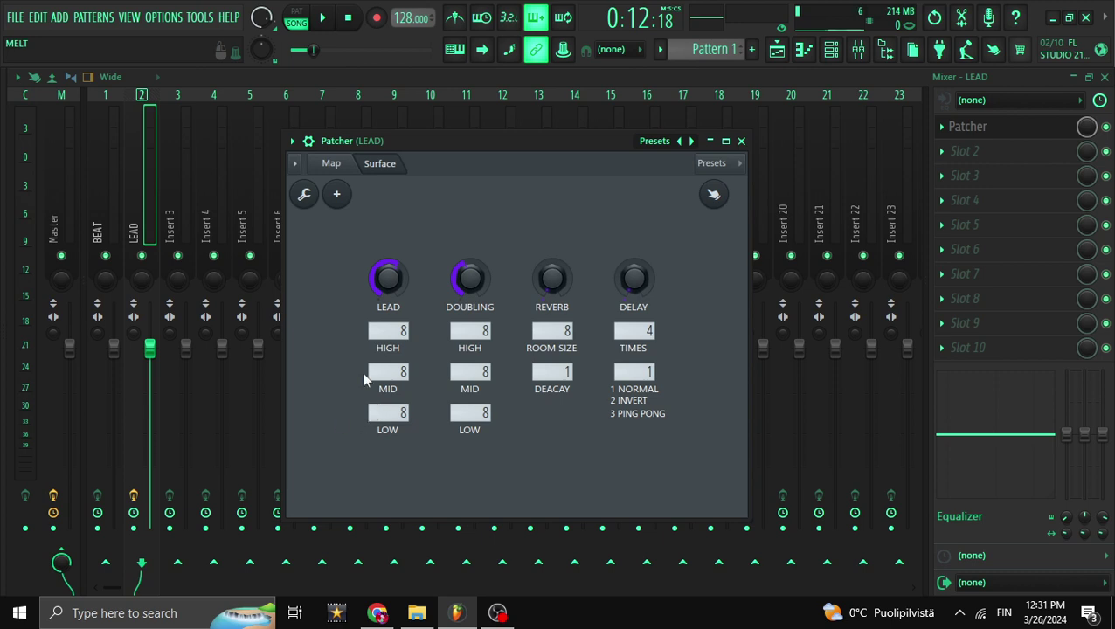
pyautogui.moveTo(498, 141); pyautogui.dragTo(462, 143)
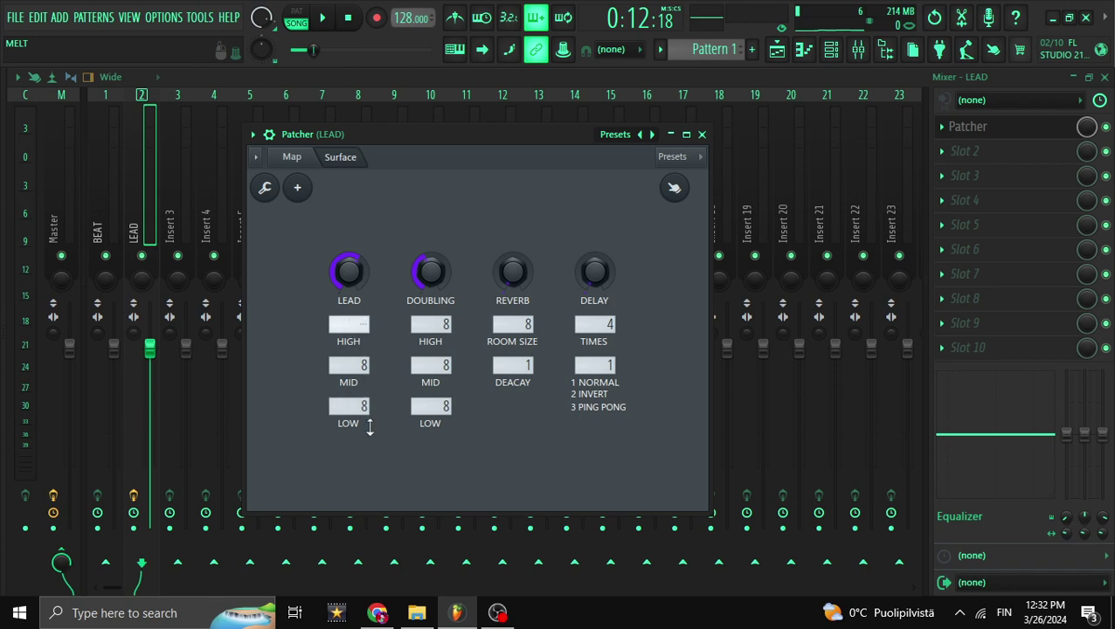
# Restore the LEAD HIGH band to 8 and lower the DOUBLING knob to minimum while auditioning the vocal with the beat.
pyautogui.moveTo(355, 325)
pyautogui.mouseDown()
pyautogui.moveTo(354, 307)
pyautogui.moveTo(354, 327)
pyautogui.mouseUp()
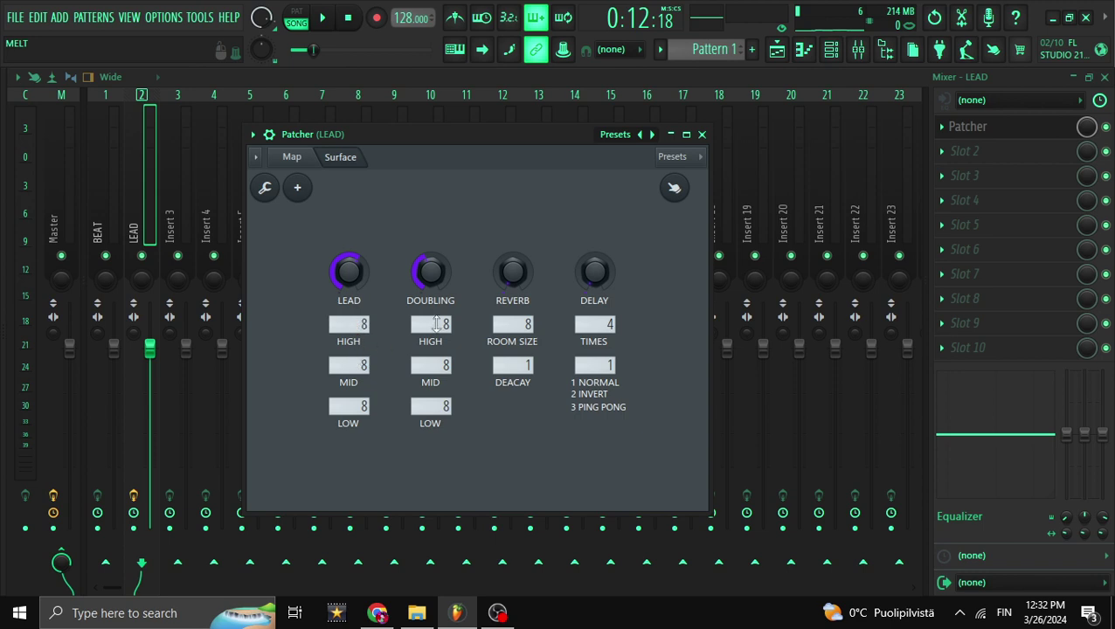
pyautogui.scroll(-2, 438, 276)
pyautogui.scroll(2, 437, 276)
pyautogui.press('space')
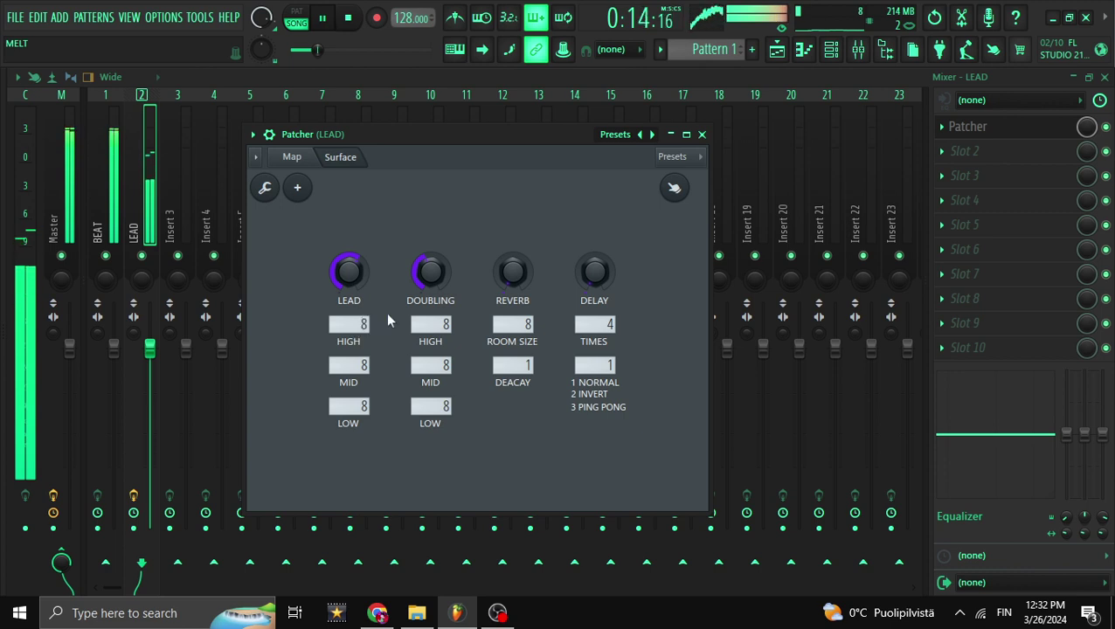
pyautogui.scroll(-2, 428, 276)
pyautogui.press('space')
pyautogui.scroll(-2, 430, 276)
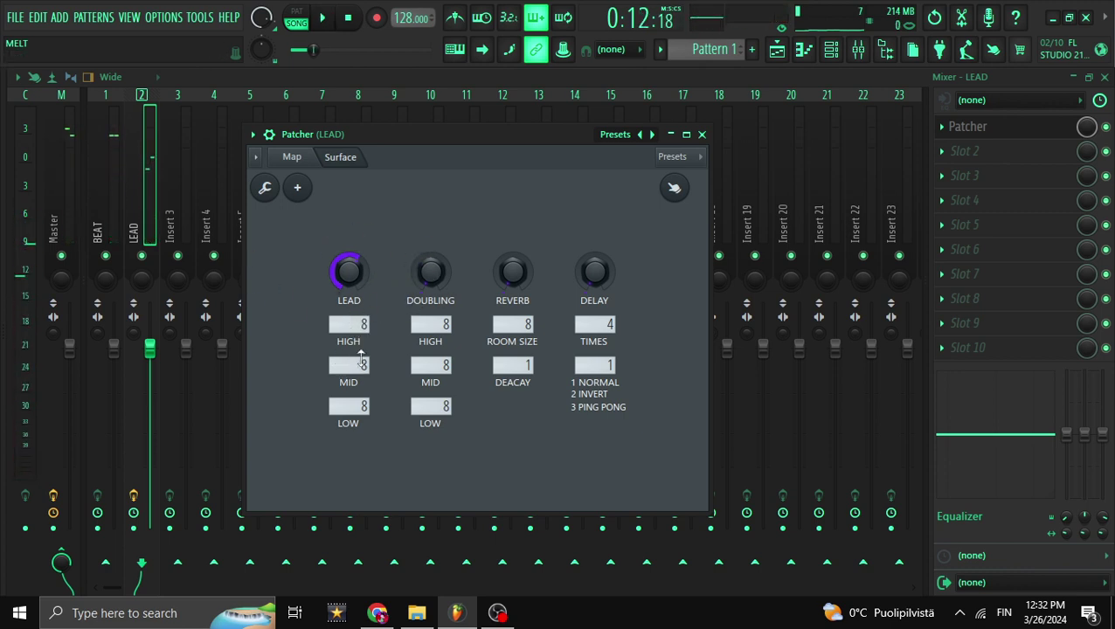
# Lower the LEAD HIGH, MID and LOW bands to minimum and try HIGH at 16 during playback.
pyautogui.press('space')
pyautogui.scroll(-2, 354, 324)
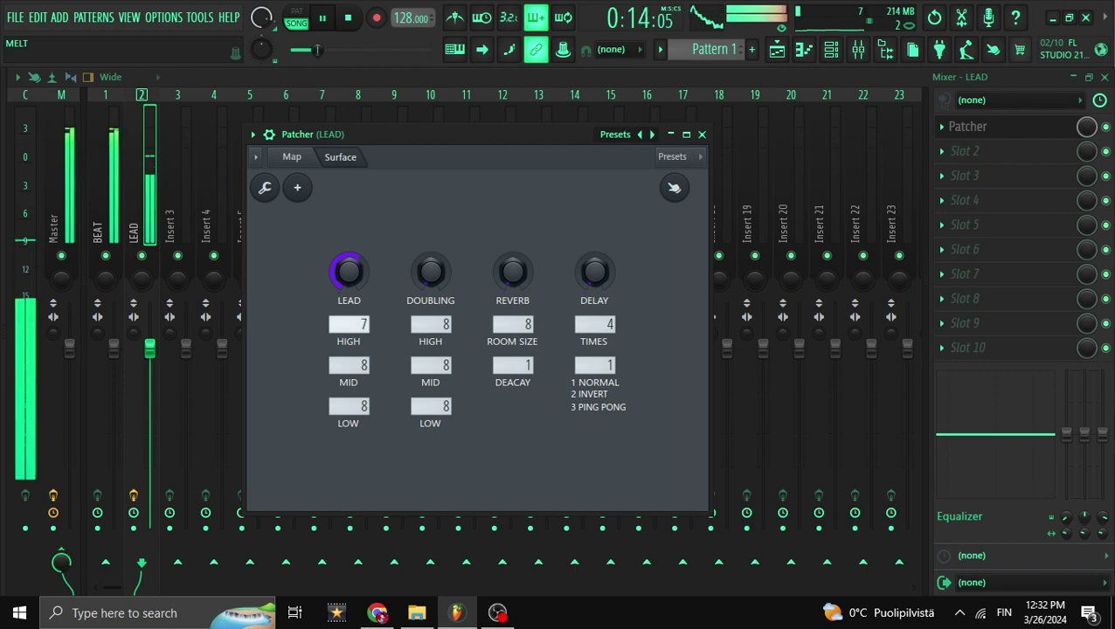
pyautogui.scroll(-2, 356, 366)
pyautogui.scroll(-2, 362, 407)
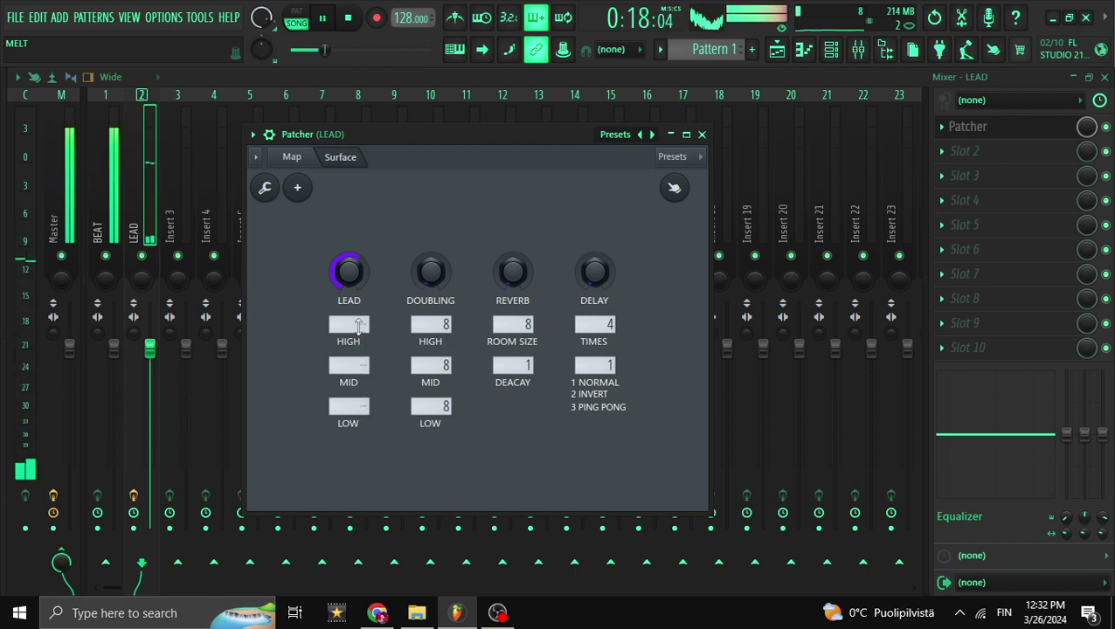
pyautogui.scroll(4, 360, 326)
pyautogui.scroll(12, 360, 324)
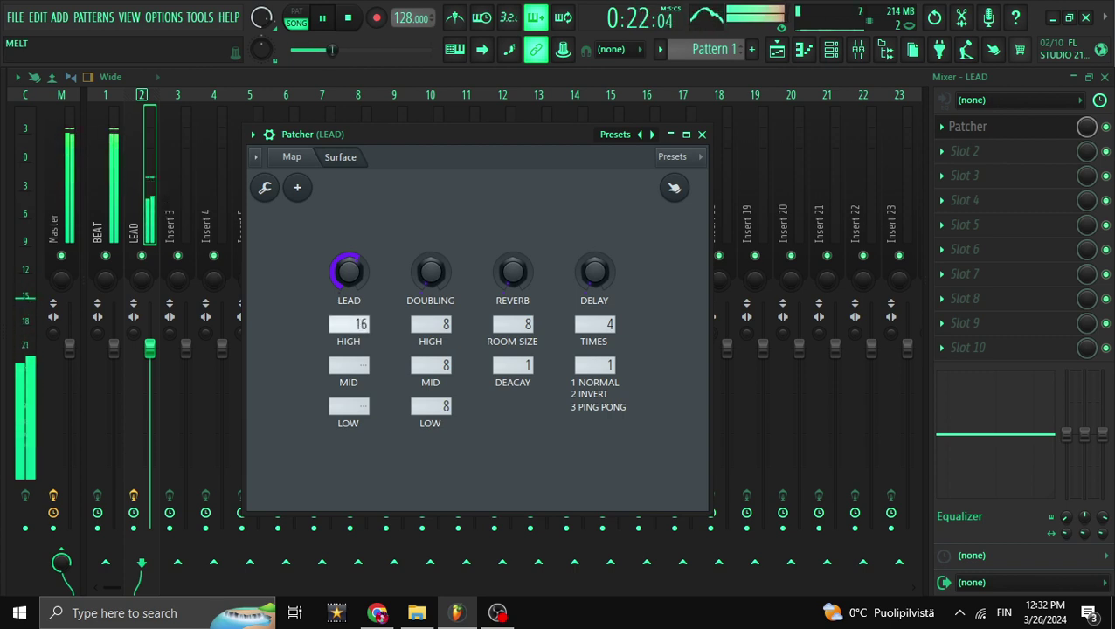
# Try the LEAD MID band at 9 and the LOW band at 4, and stop playback.
pyautogui.scroll(4, 348, 365)
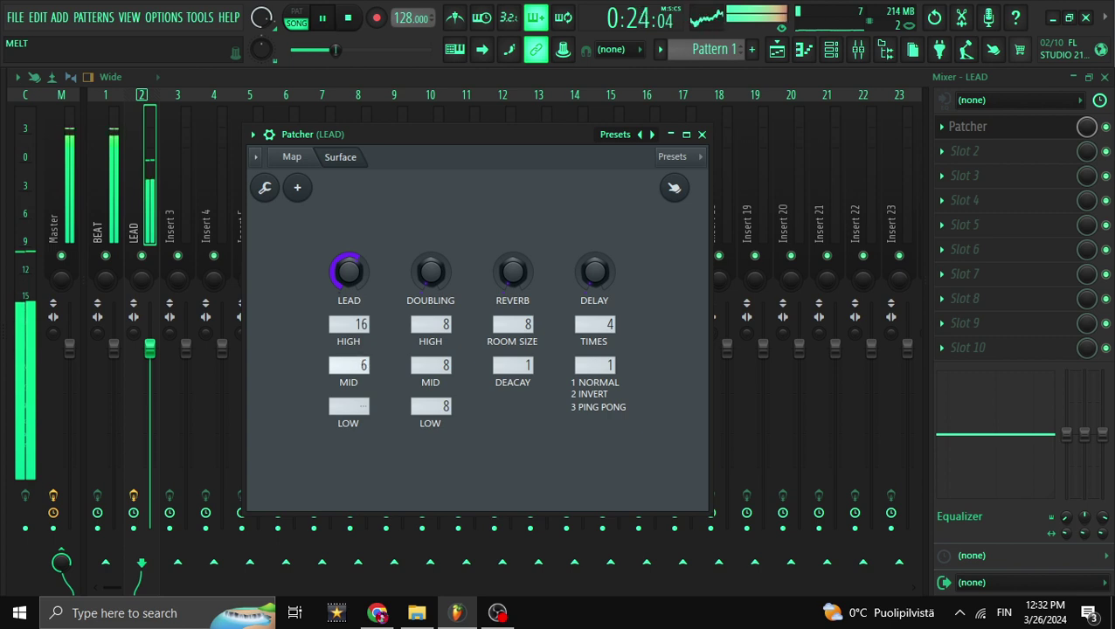
pyautogui.scroll(4, 348, 365)
pyautogui.scroll(1, 349, 365)
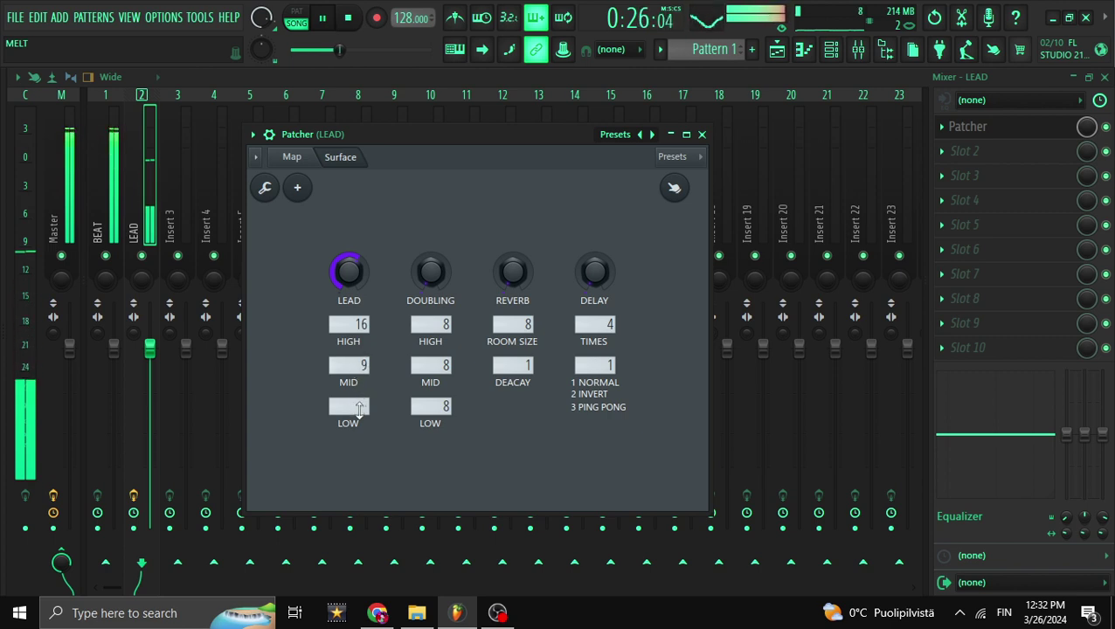
pyautogui.scroll(4, 349, 406)
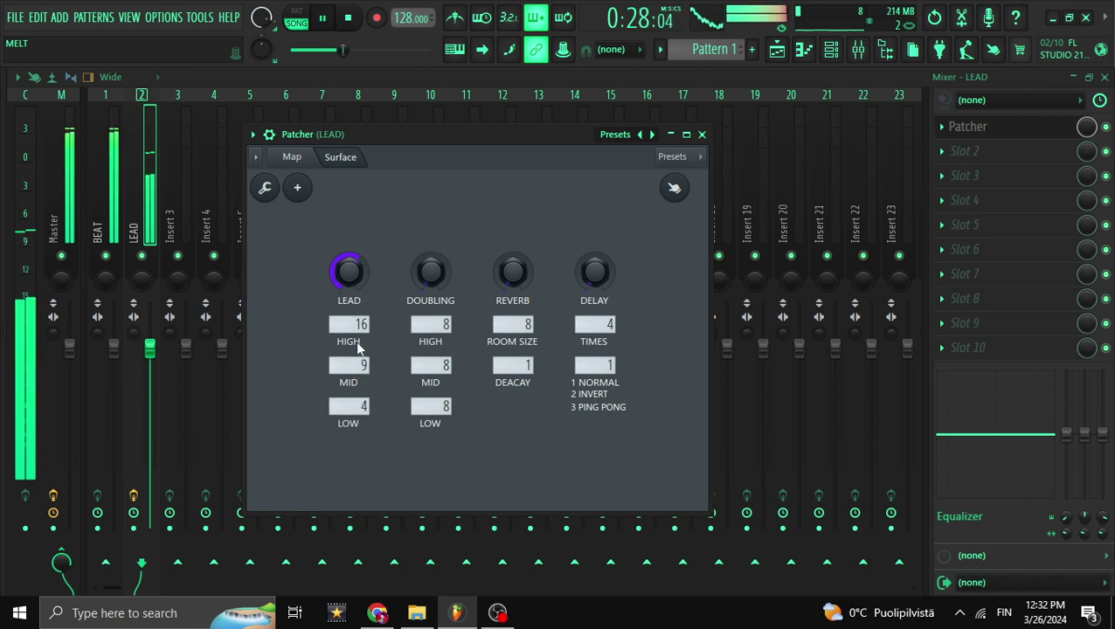
pyautogui.press('space')
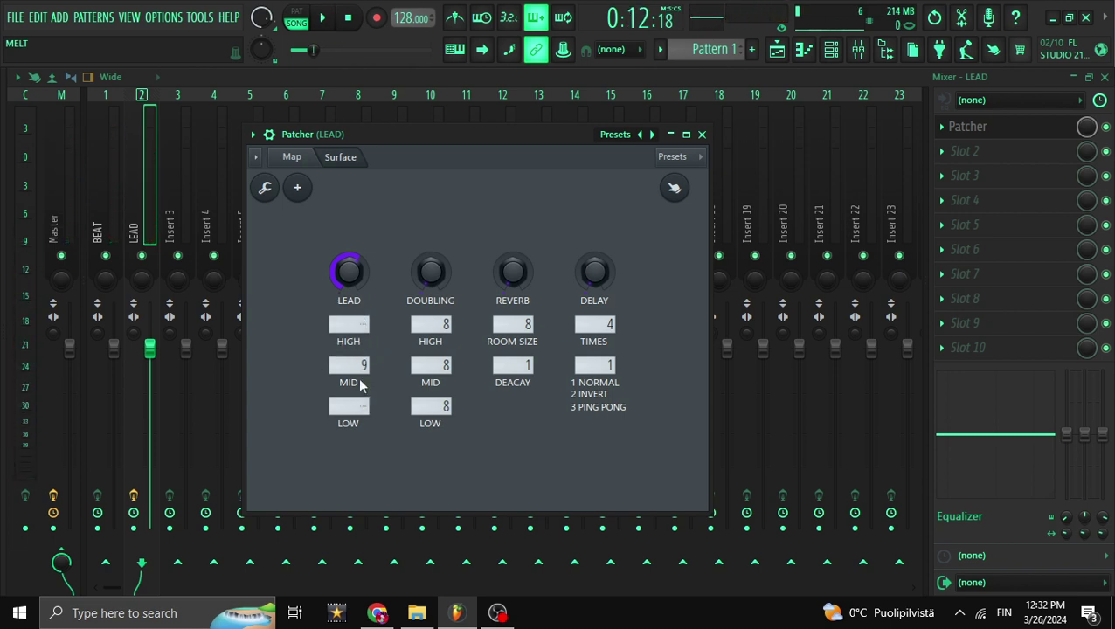
# Audition the LEAD MID band from 16 down to 9, and try HIGH at 4 and LOW at 13.
pyautogui.moveTo(361, 367); pyautogui.dragTo(361, 349)
pyautogui.press('space')
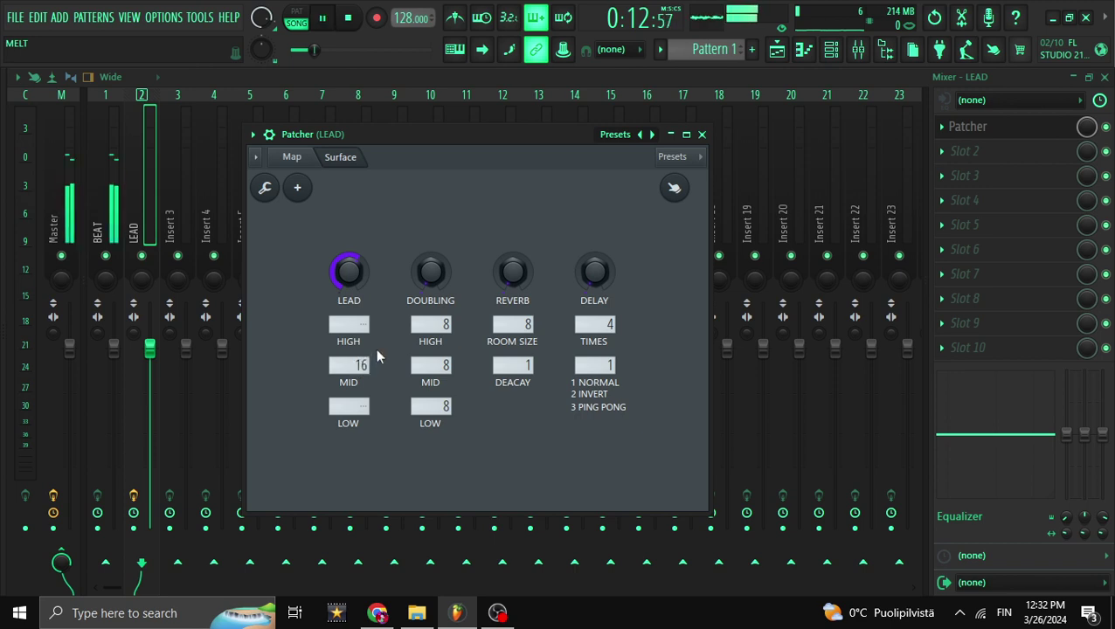
pyautogui.scroll(-5, 358, 359)
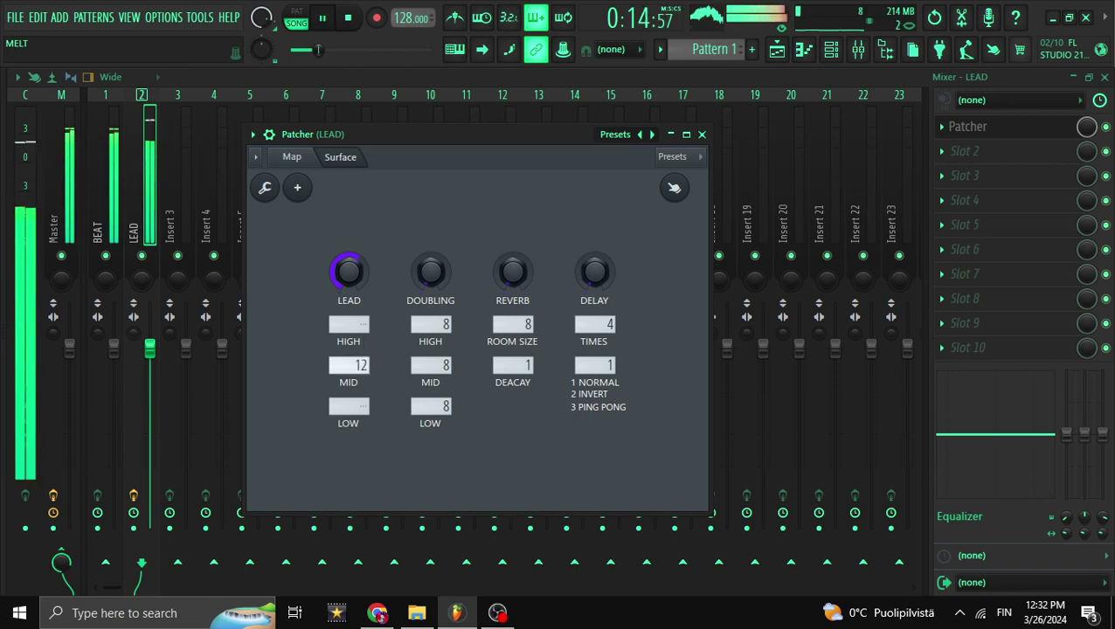
pyautogui.press('space')
pyautogui.scroll(-1, 347, 366)
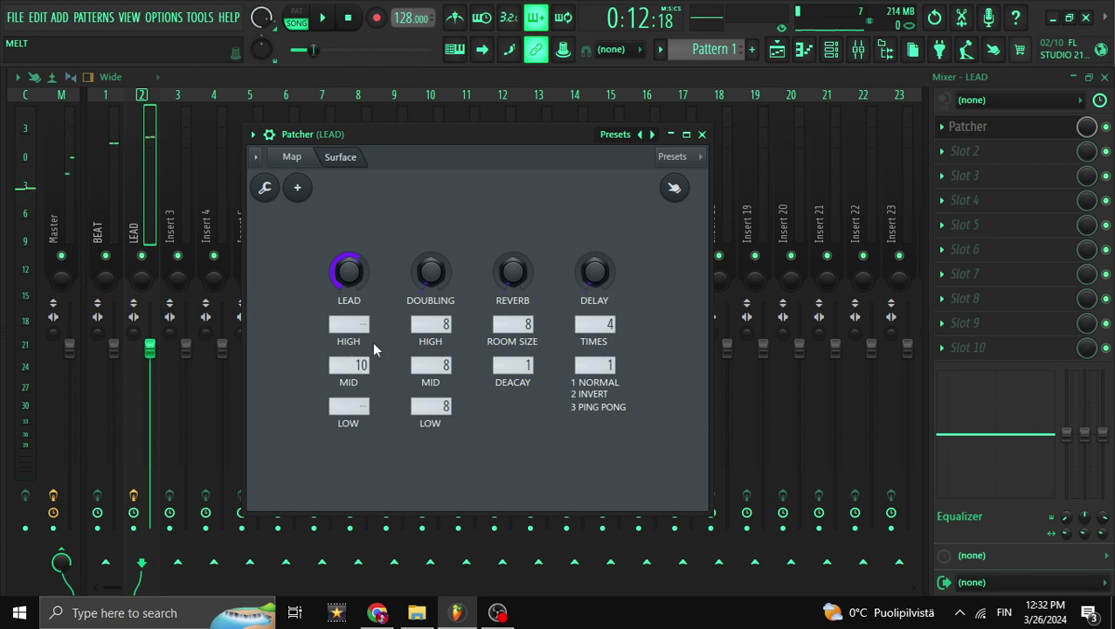
pyautogui.scroll(-3, 358, 367)
pyautogui.press('space')
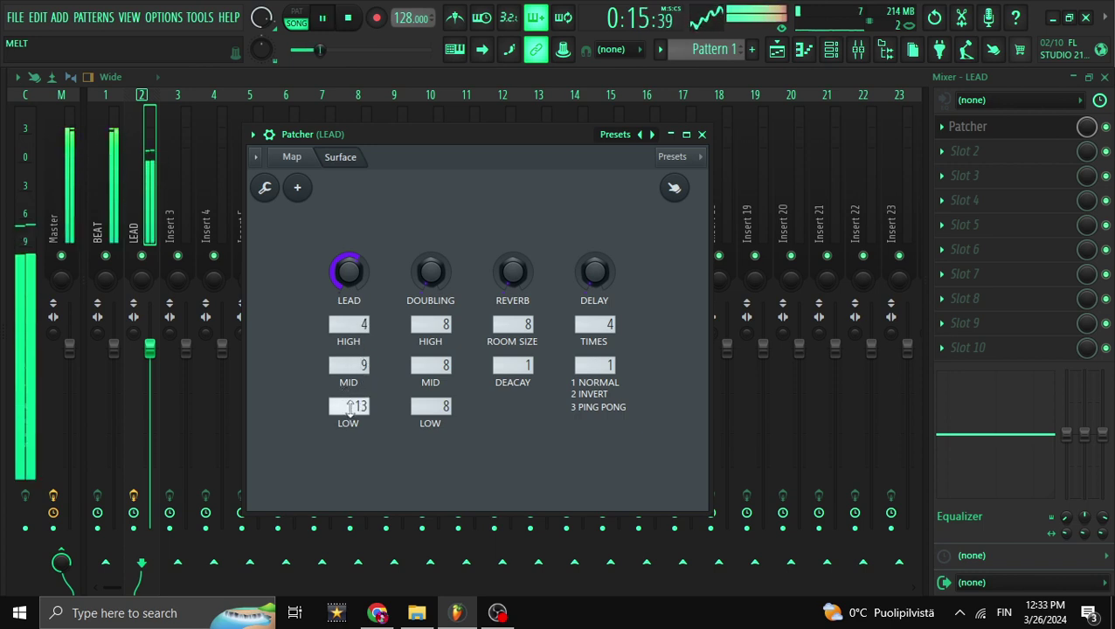
# Set the LEAD bands to HIGH 7, MID 11 and LOW 3 while listening, and stop playback.
pyautogui.moveTo(352, 404)
pyautogui.mouseDown()
pyautogui.moveTo(368, 467)
pyautogui.moveTo(358, 408)
pyautogui.mouseUp()
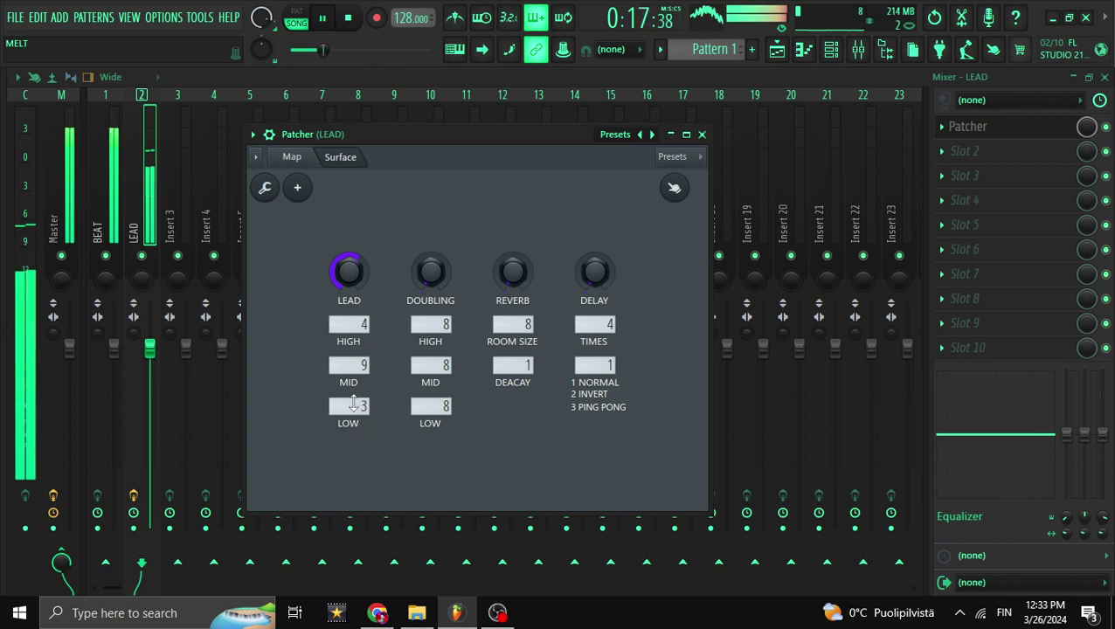
pyautogui.scroll(2, 356, 365)
pyautogui.scroll(5, 350, 366)
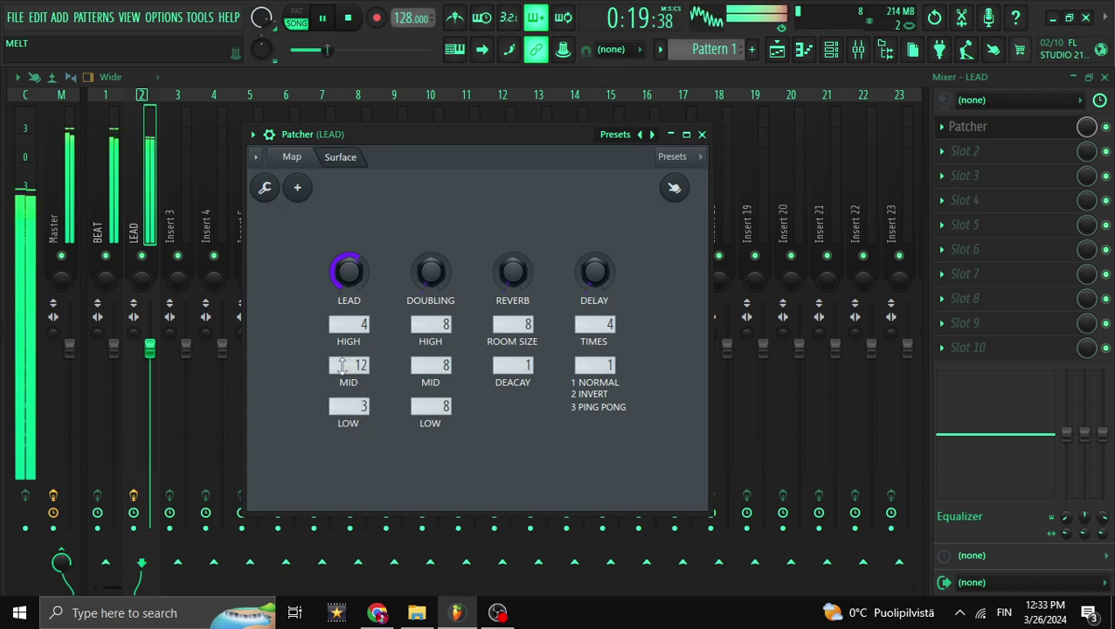
pyautogui.scroll(-5, 341, 366)
pyautogui.scroll(3, 349, 323)
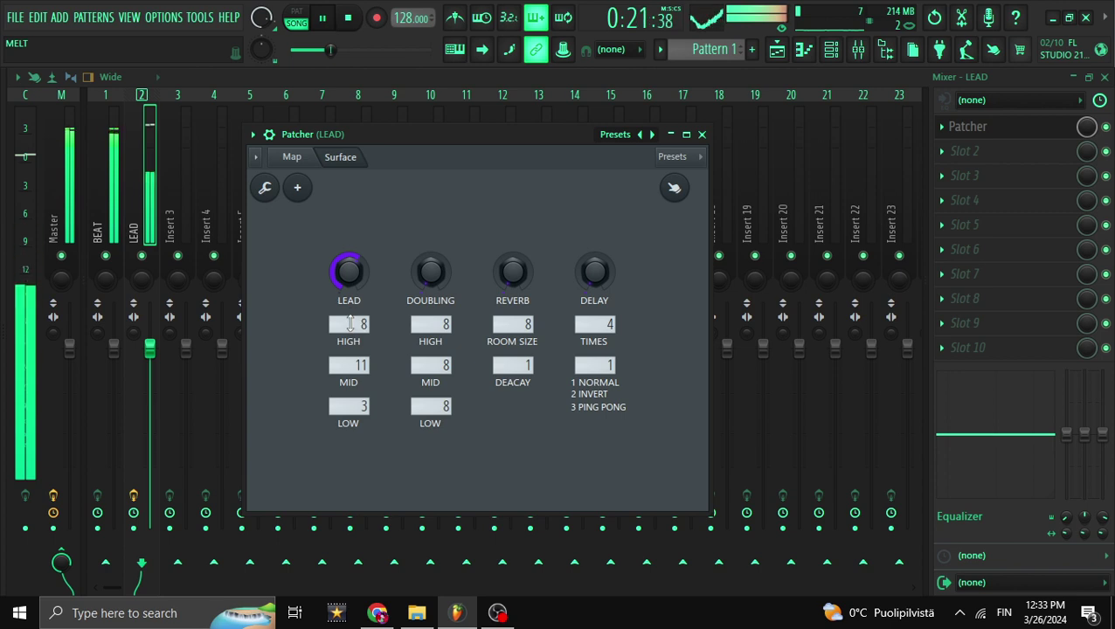
pyautogui.press('space')
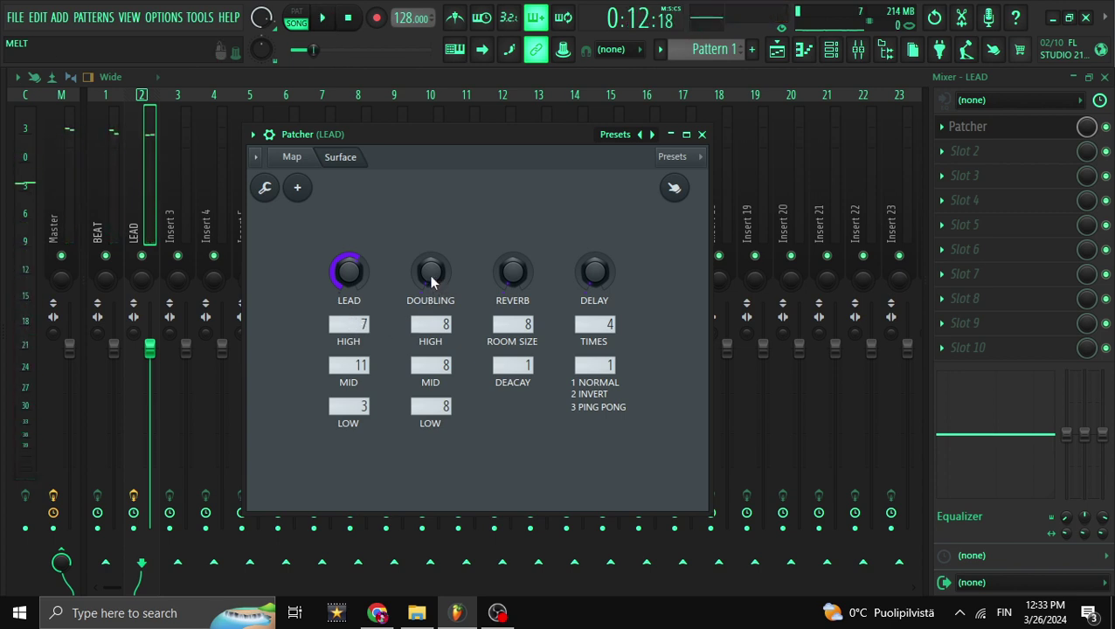
# Raise the DOUBLING knob to a little under halfway, with its HIGH and LOW bands at minimum and MID at 13.
pyautogui.scroll(2, 430, 273)
pyautogui.press('space')
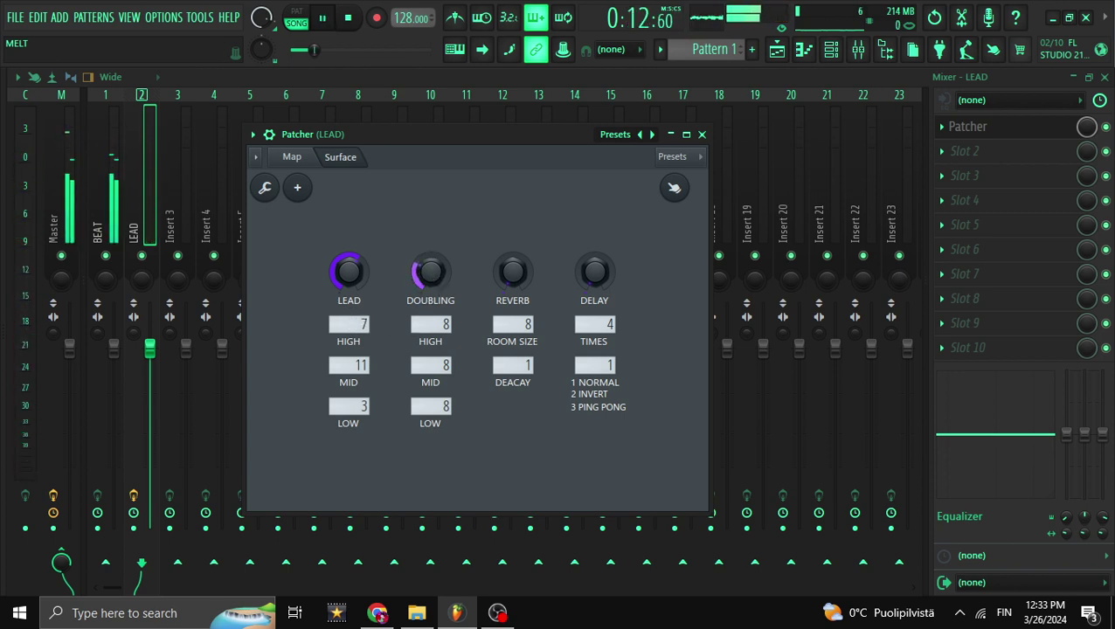
pyautogui.scroll(2, 429, 273)
pyautogui.scroll(2, 430, 273)
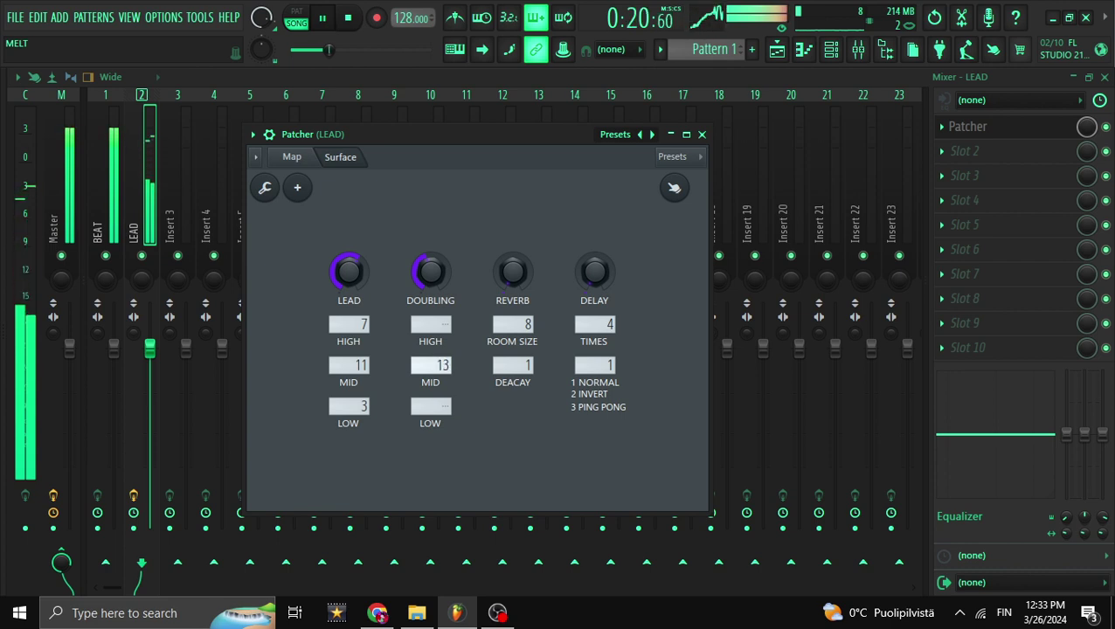
# Set the DOUBLING HIGH band to 12, lower the DOUBLING knob to about a third, and stop playback.
pyautogui.scroll(-1, 441, 285)
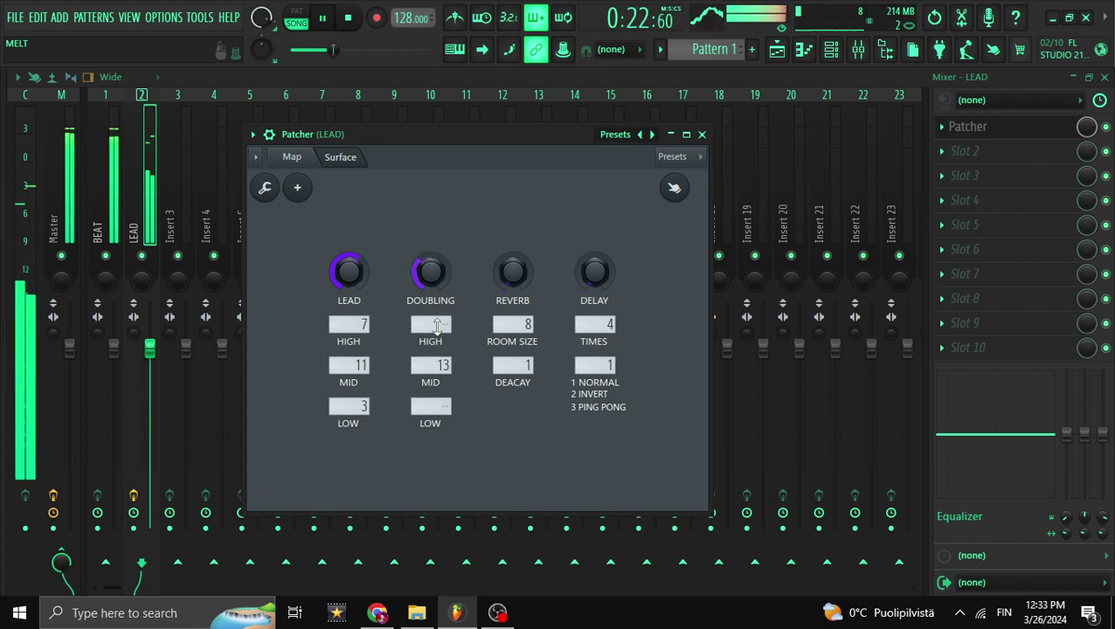
pyautogui.scroll(-1, 437, 324)
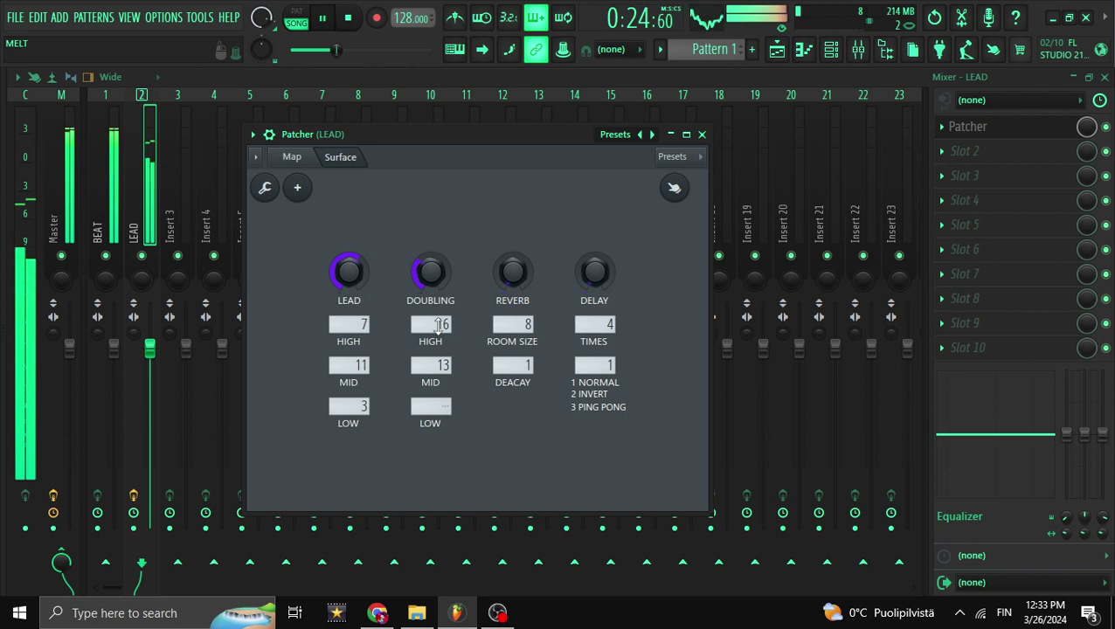
pyautogui.scroll(-3, 430, 324)
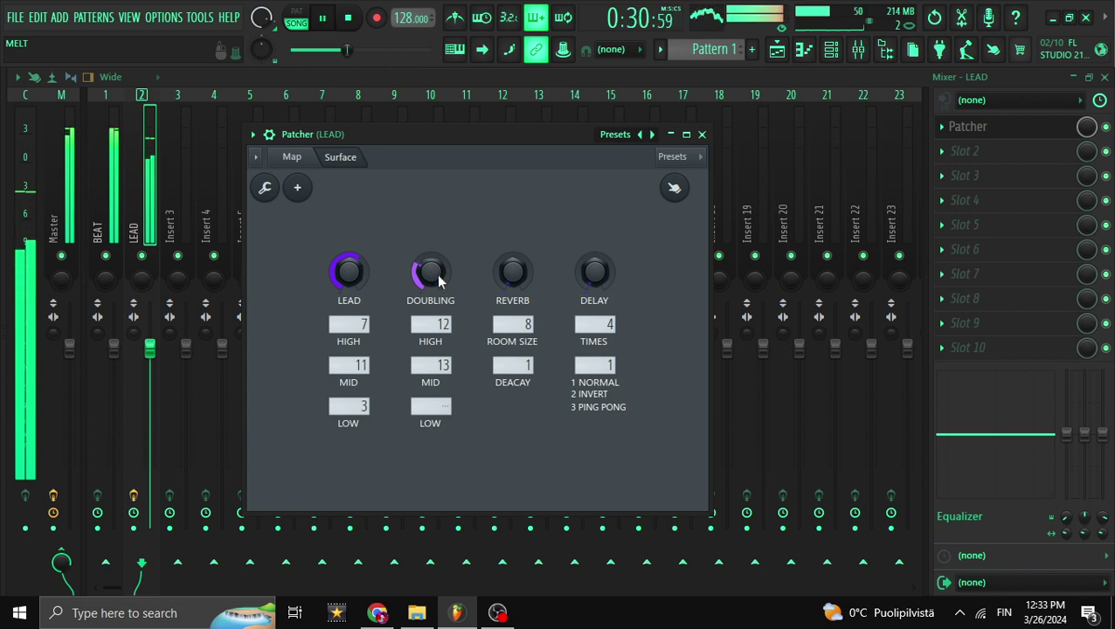
pyautogui.press('space')
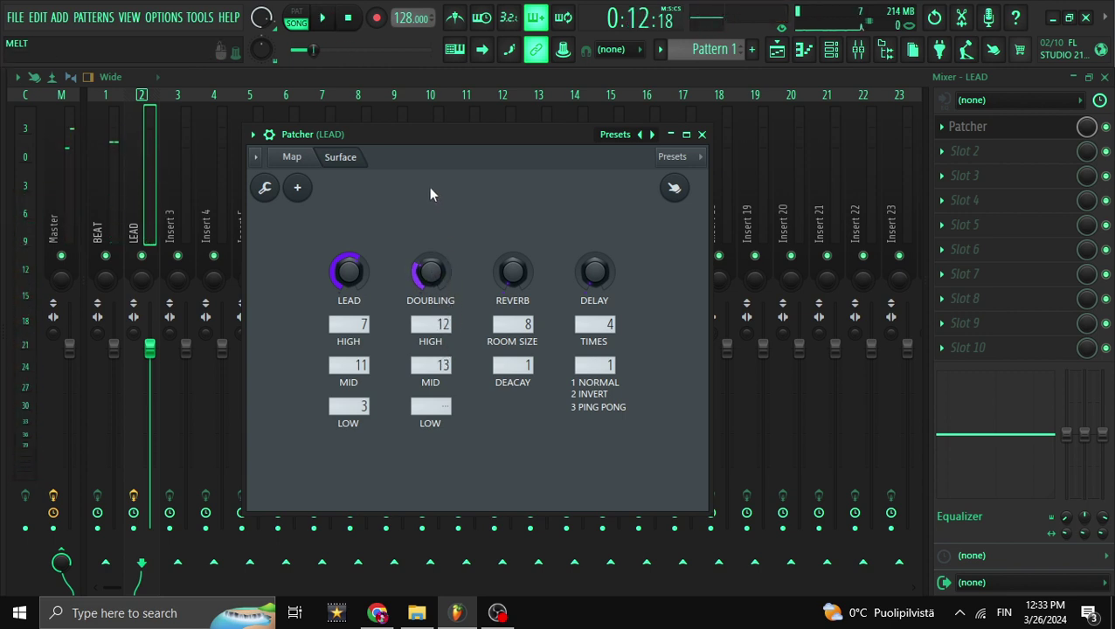
# Reposition the Patcher window, view its map, and return to the control surface.
pyautogui.moveTo(417, 139); pyautogui.dragTo(436, 161)
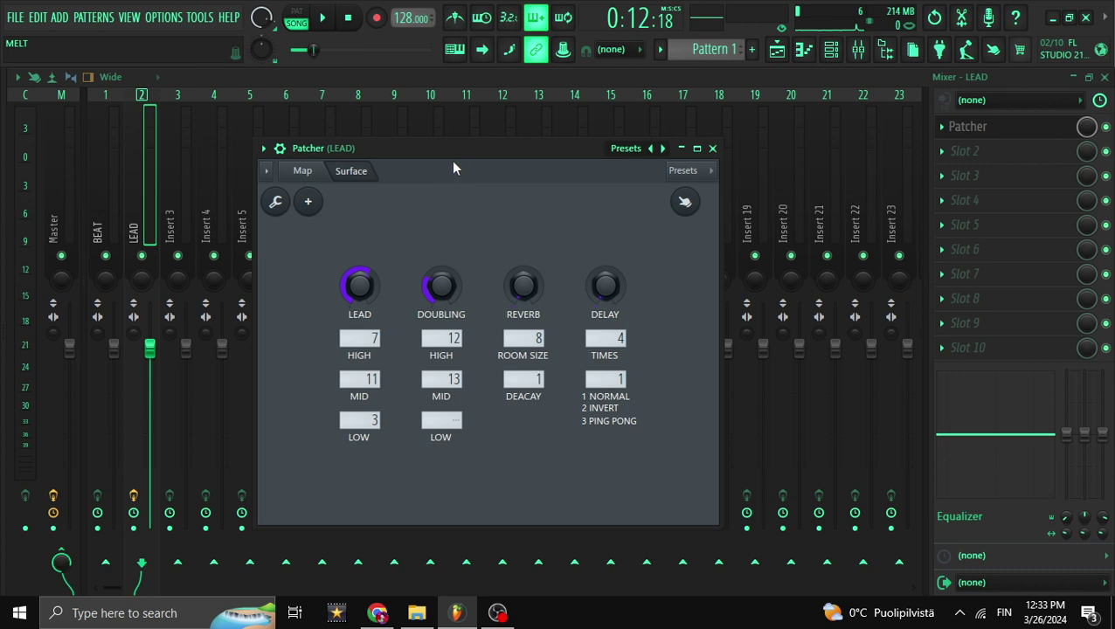
pyautogui.moveTo(451, 159)
pyautogui.mouseDown()
pyautogui.moveTo(433, 164)
pyautogui.moveTo(465, 160)
pyautogui.mouseUp()
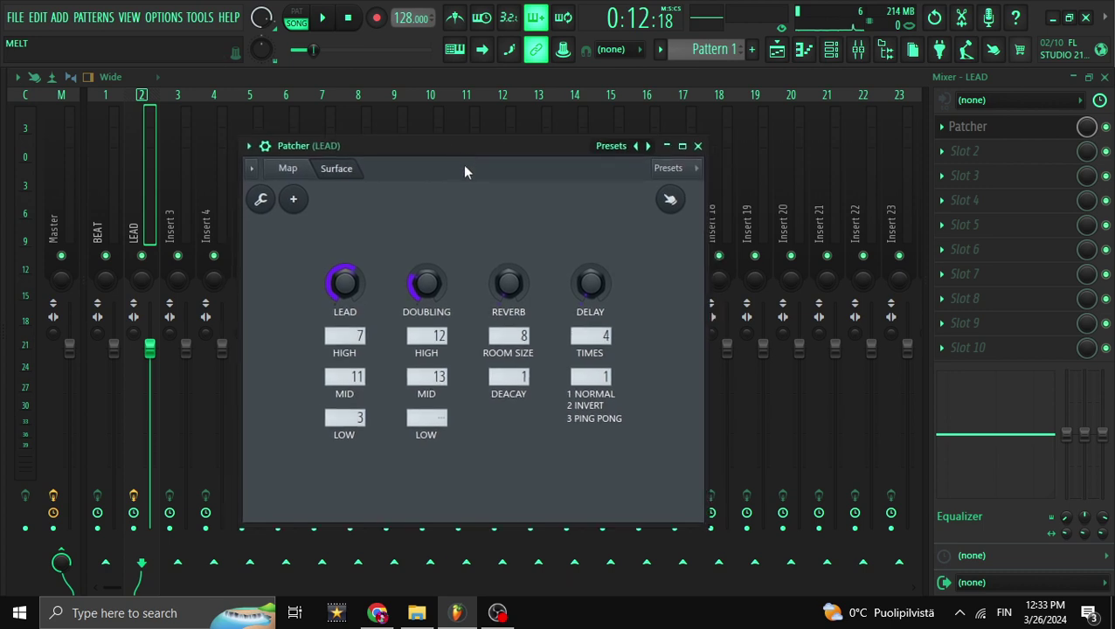
pyautogui.click(289, 169)
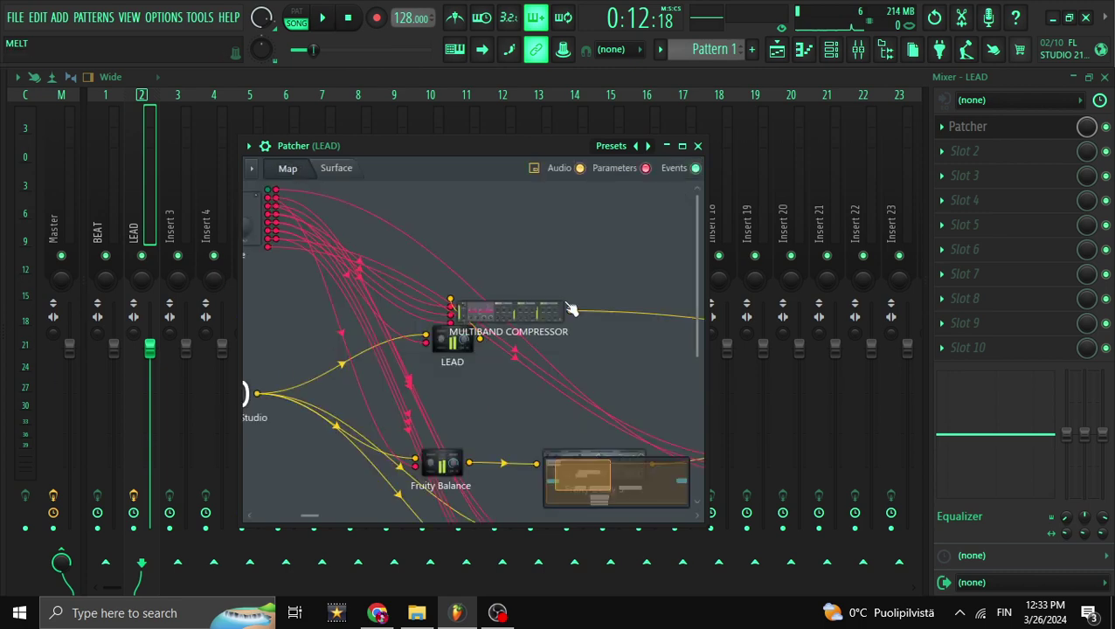
pyautogui.click(339, 172)
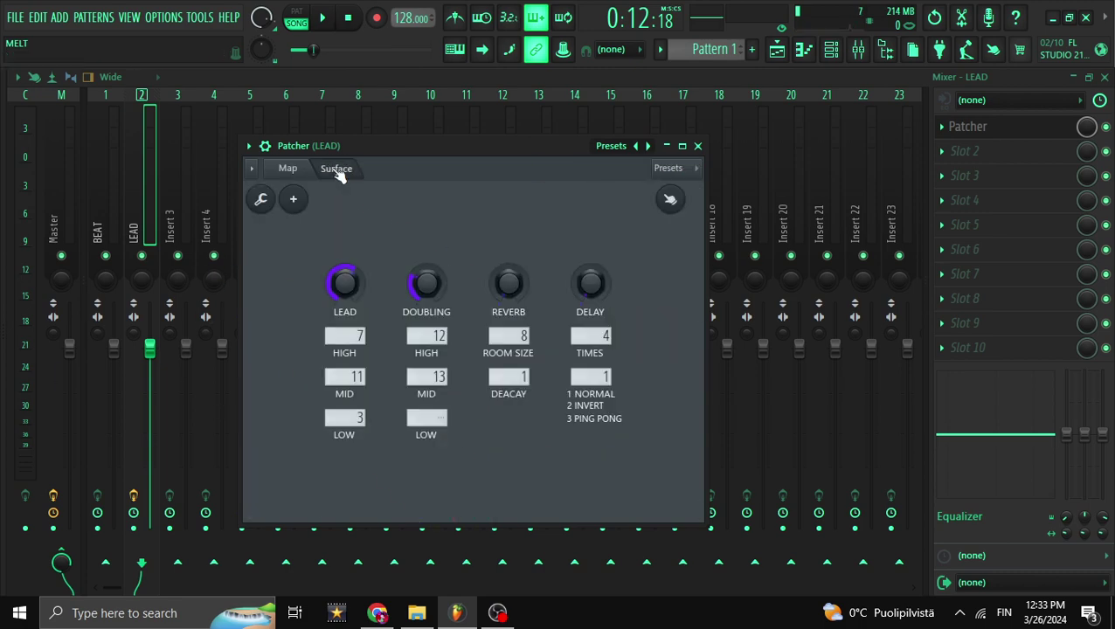
# Look through the effects available for mixer slot 2 of the LEAD track, and return to Patcher.
pyautogui.click(975, 152)
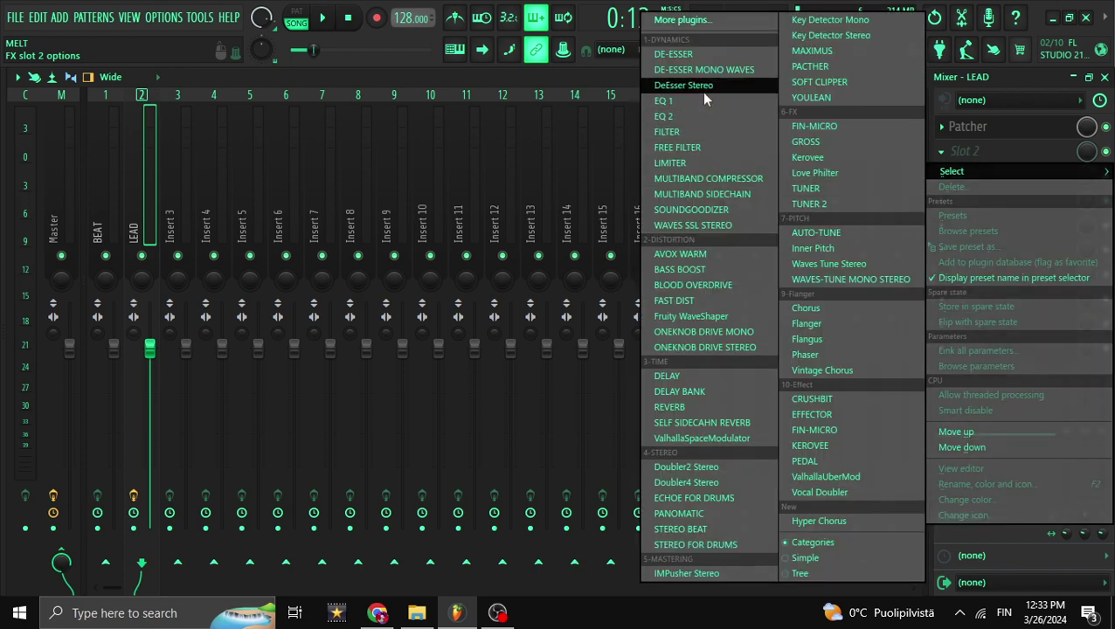
pyautogui.click(993, 158)
pyautogui.click(964, 129)
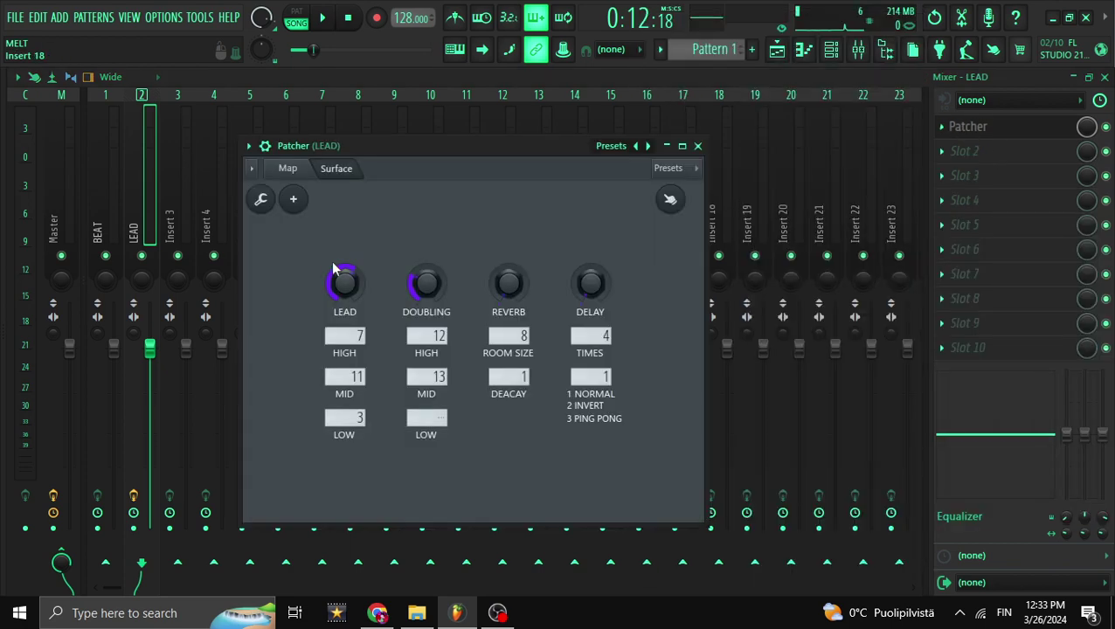
# Rebalance the LEAD and DOUBLING knobs during playback, with LEAD at about halfway and DOUBLING at about a third.
pyautogui.press('space')
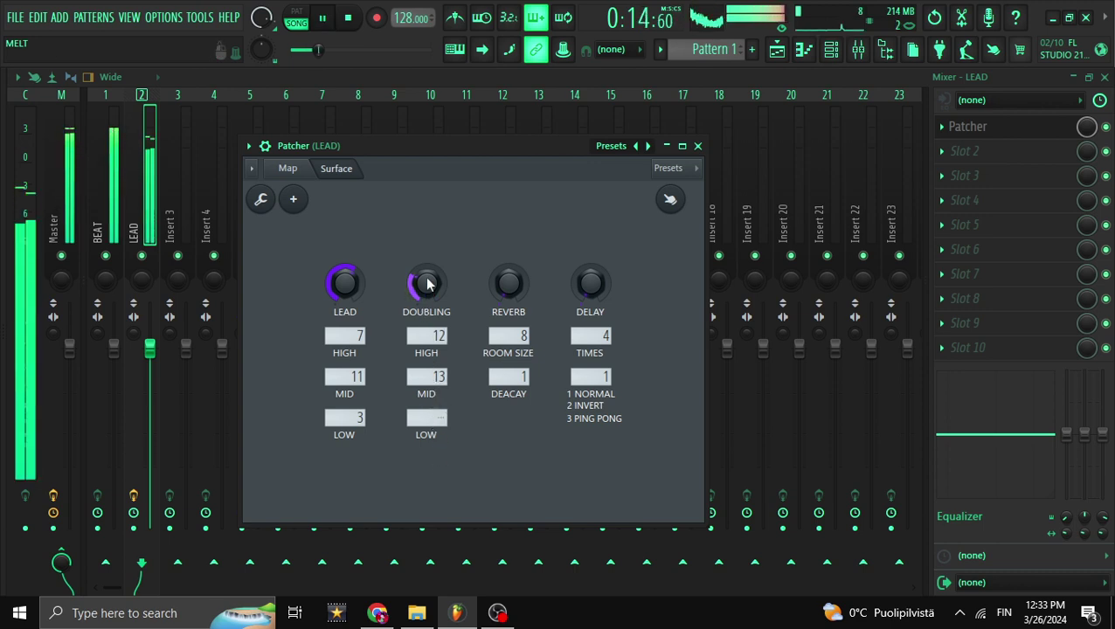
pyautogui.scroll(-5, 436, 289)
pyautogui.scroll(5, 436, 290)
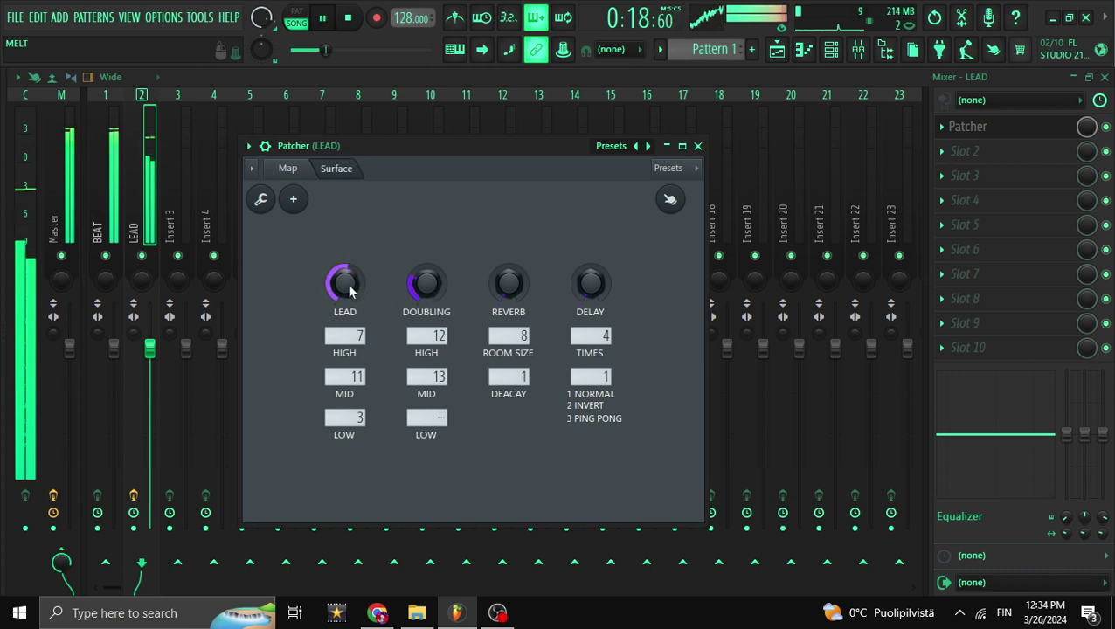
pyautogui.scroll(-6, 346, 285)
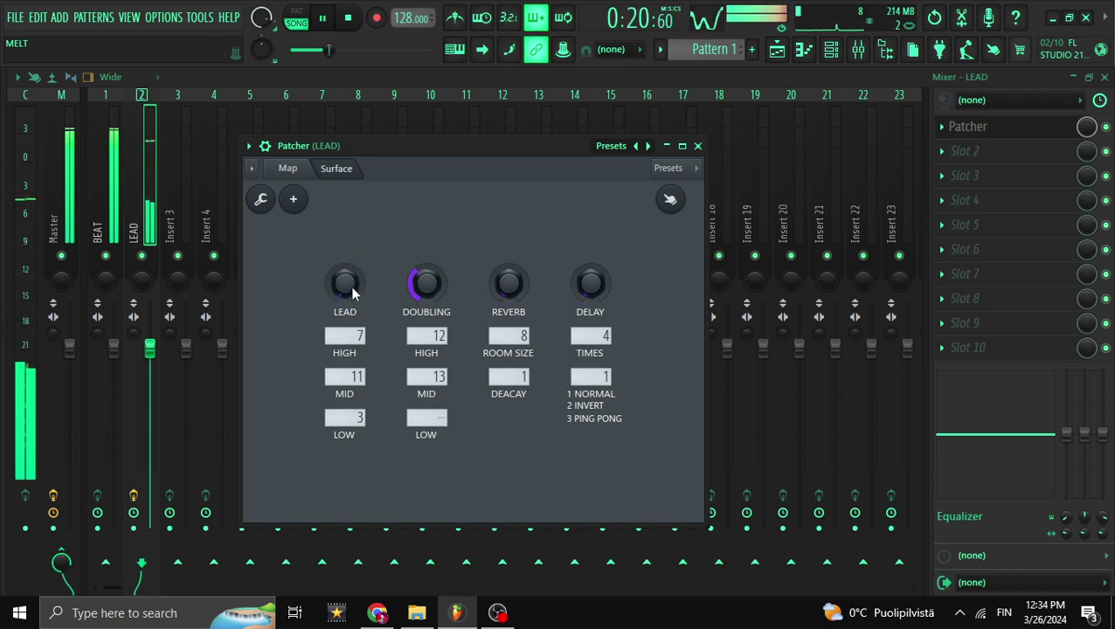
pyautogui.scroll(4, 347, 283)
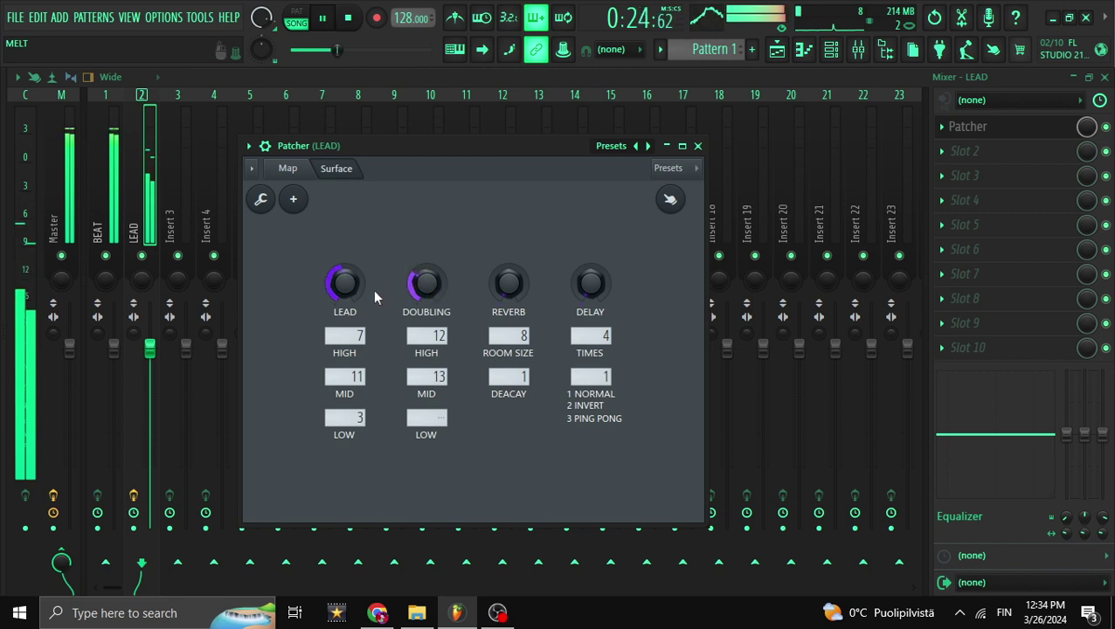
pyautogui.scroll(2, 344, 283)
pyautogui.scroll(3, 421, 284)
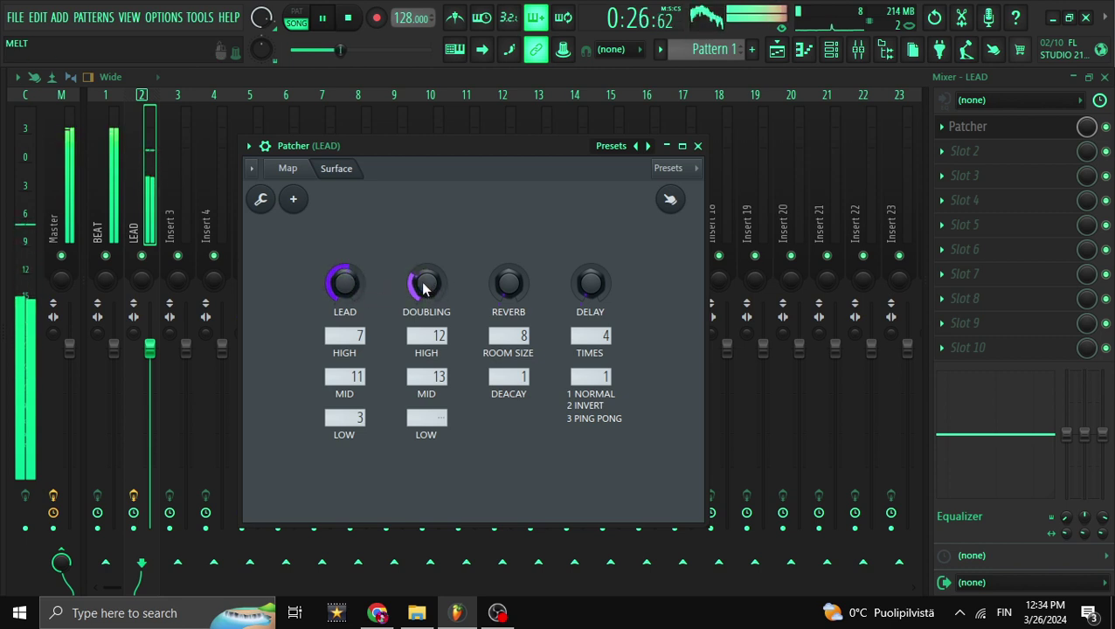
# Try the DOUBLING LOW band at 14 and 12 and the MID band up to 16 during playback, and stop.
pyautogui.scroll(1, 427, 428)
pyautogui.scroll(13, 429, 417)
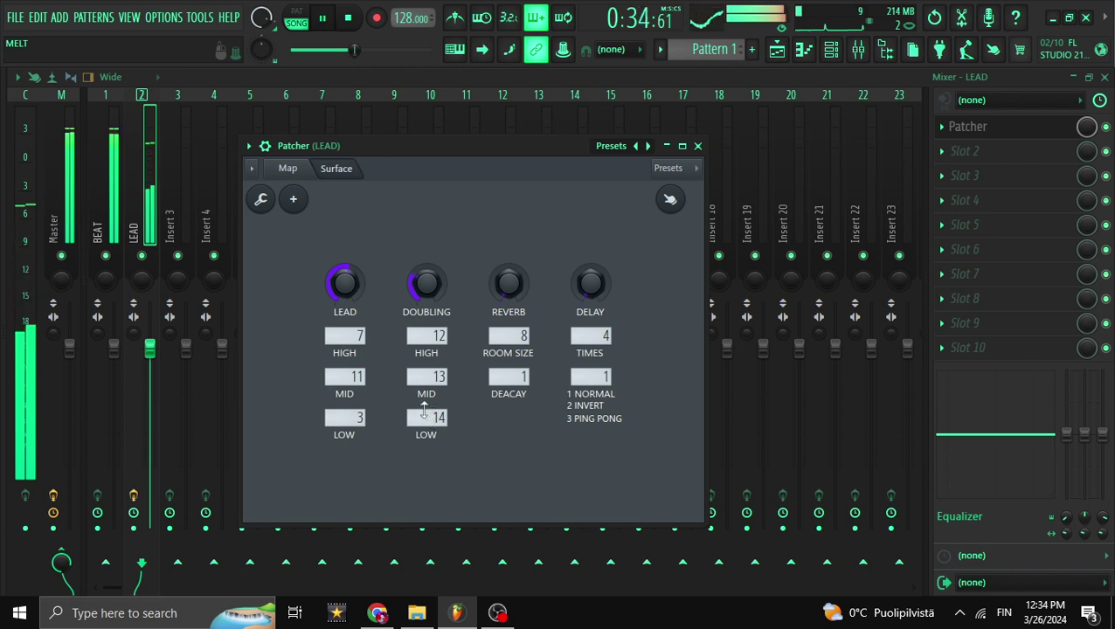
pyautogui.scroll(-2, 429, 289)
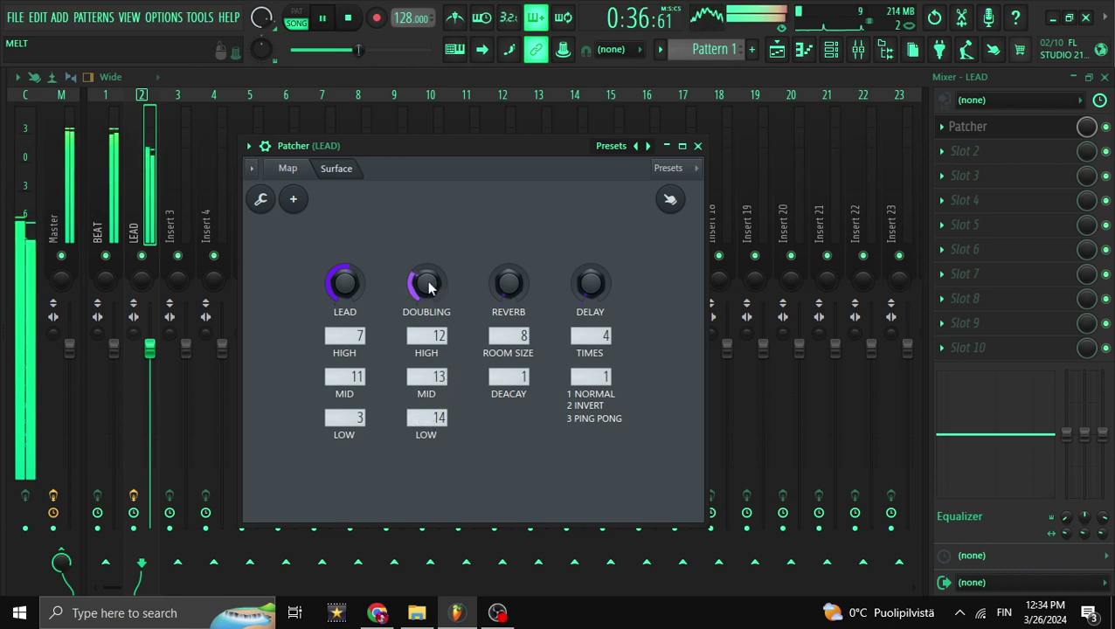
pyautogui.scroll(-1, 429, 288)
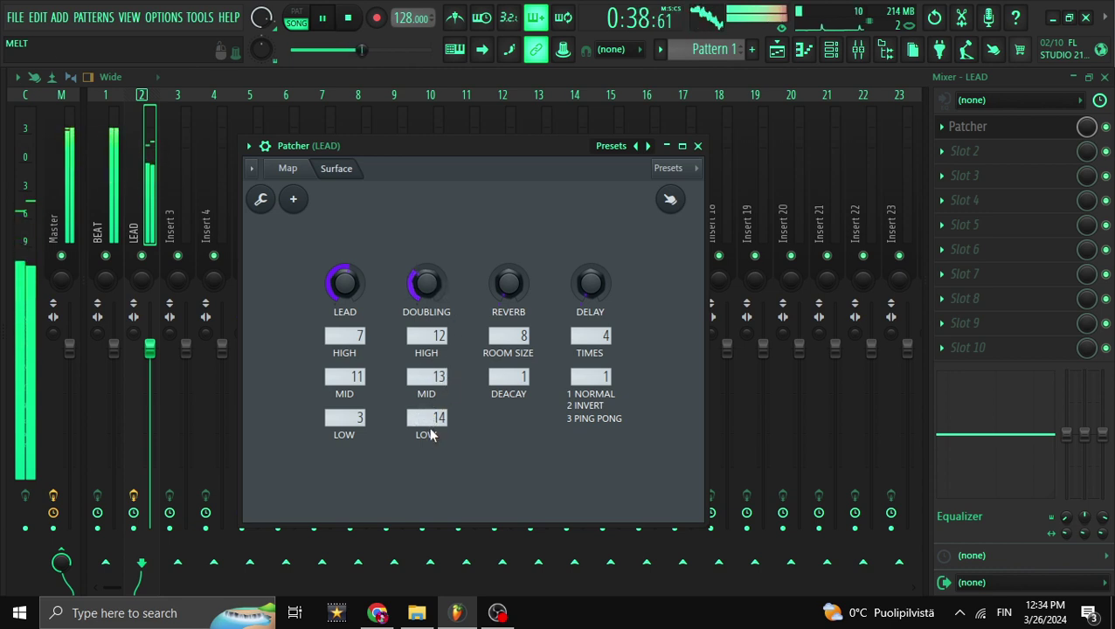
pyautogui.scroll(-3, 427, 417)
pyautogui.scroll(1, 427, 417)
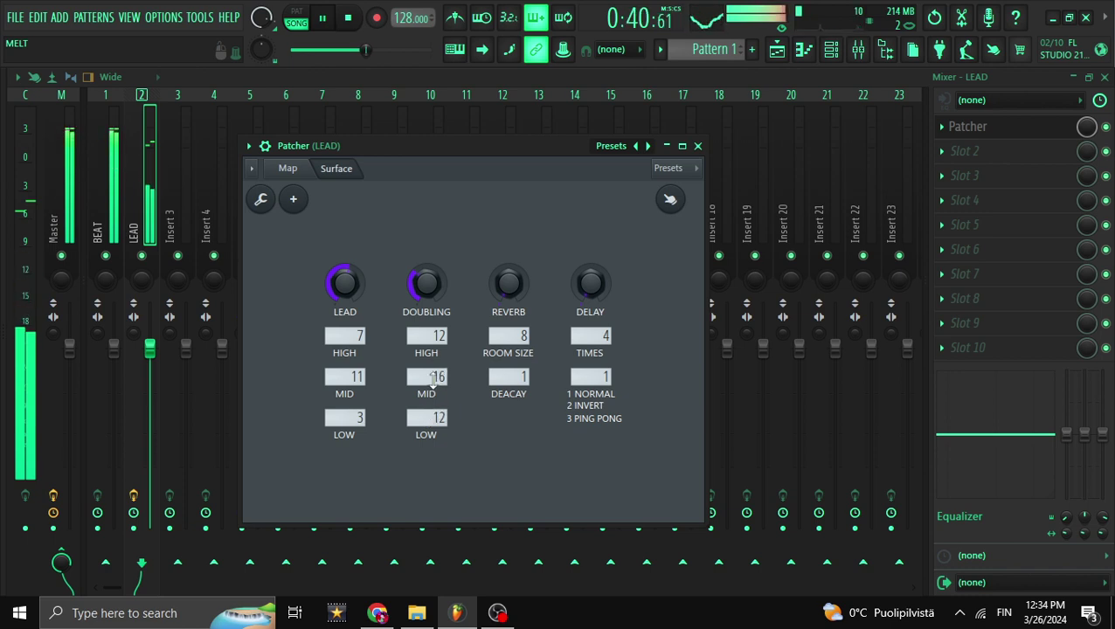
pyautogui.press('space')
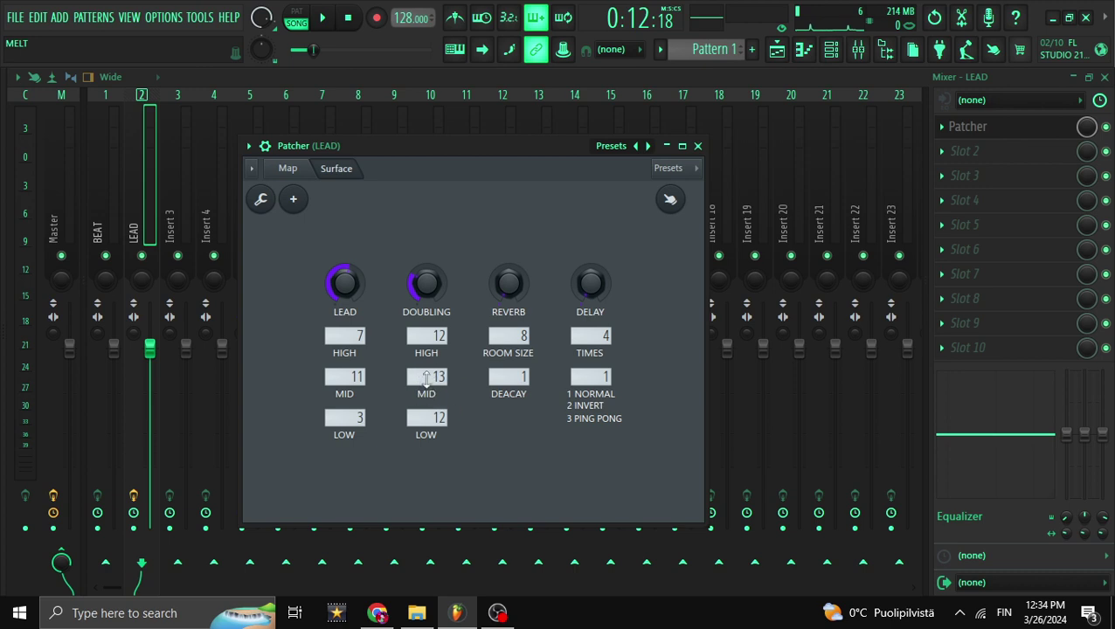
# During playback, set the DOUBLING bands to HIGH 7, MID 16 and LOW 5, and the LEAD HIGH and LOW bands to 6.
pyautogui.press('space')
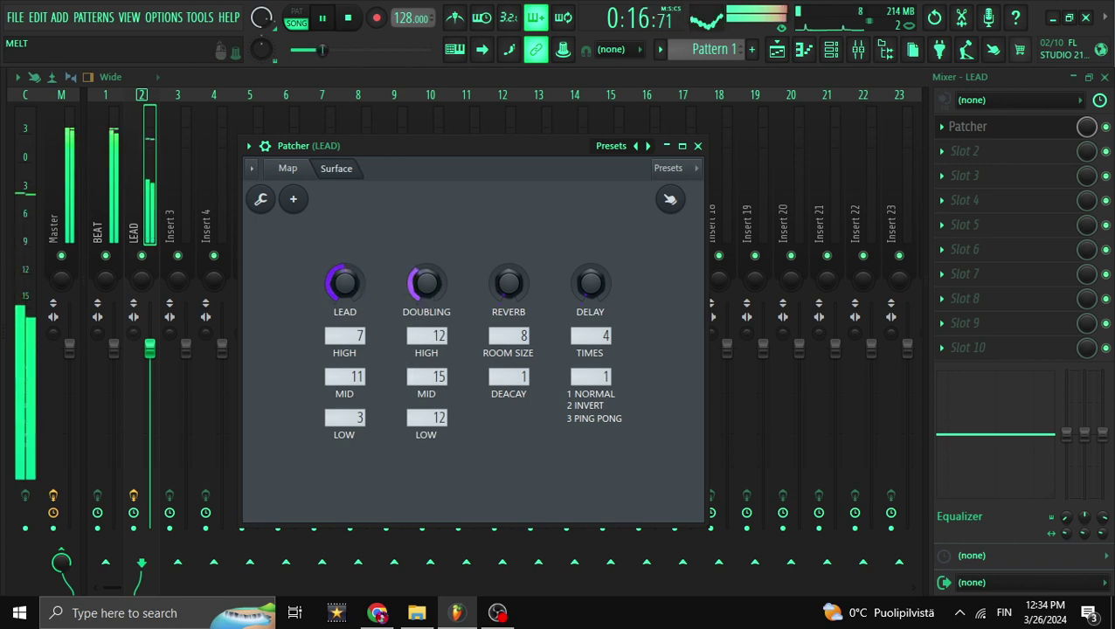
pyautogui.moveTo(431, 342); pyautogui.dragTo(428, 367)
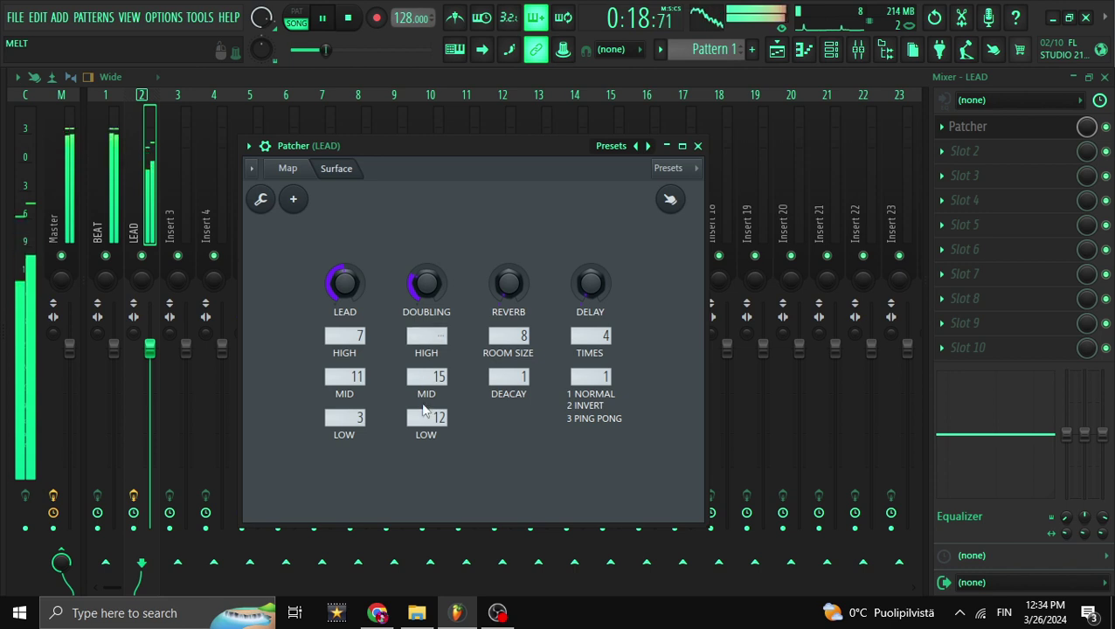
pyautogui.moveTo(426, 418); pyautogui.dragTo(429, 518)
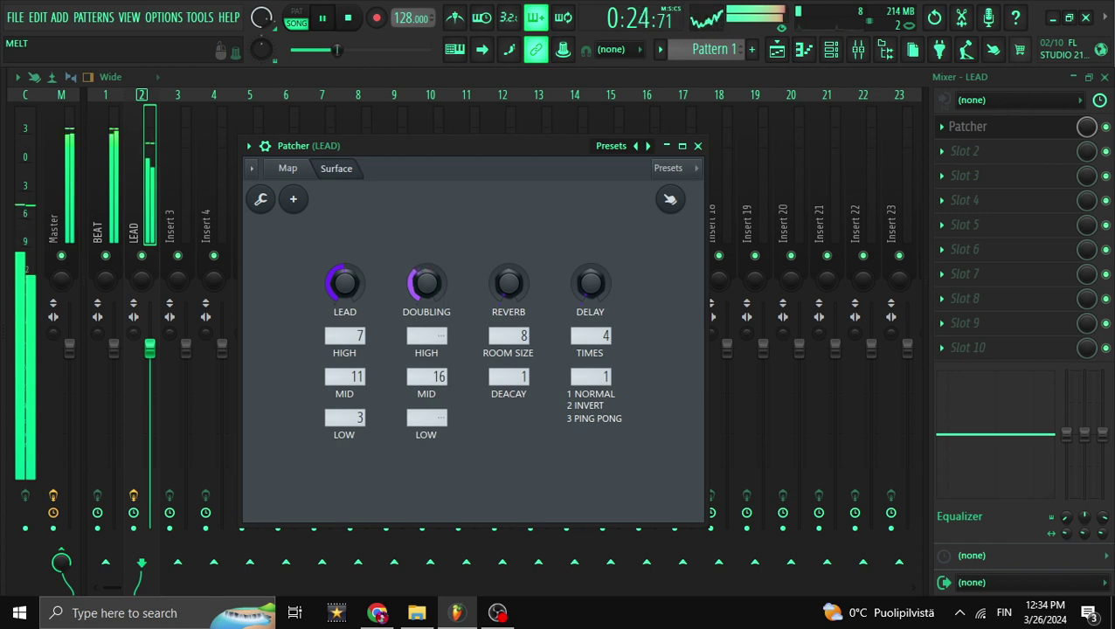
pyautogui.moveTo(351, 411); pyautogui.dragTo(350, 397)
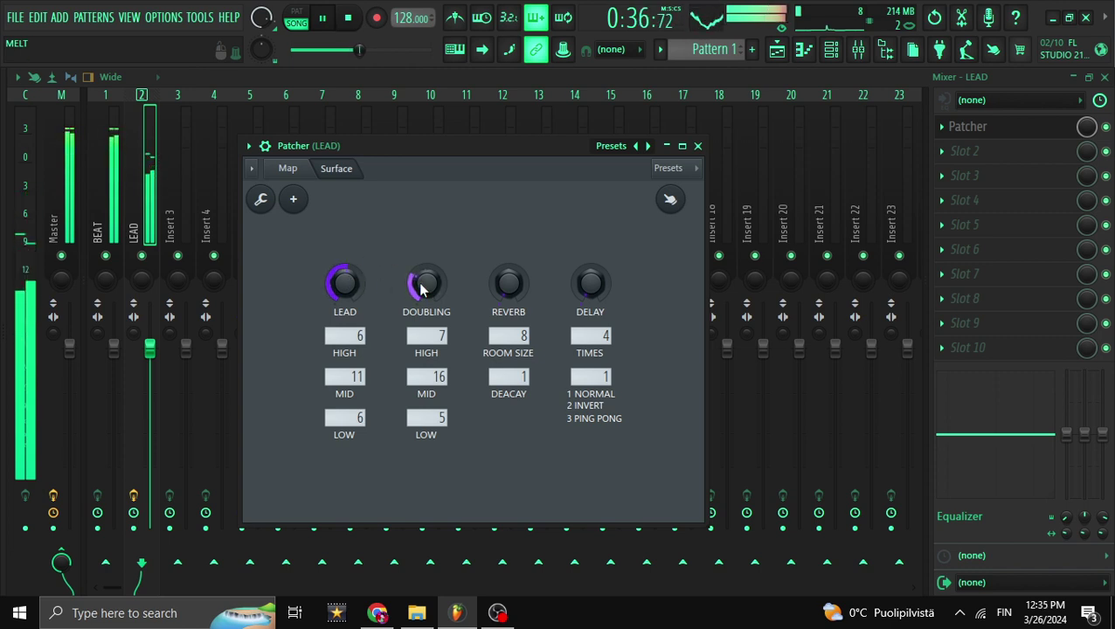
pyautogui.press('space')
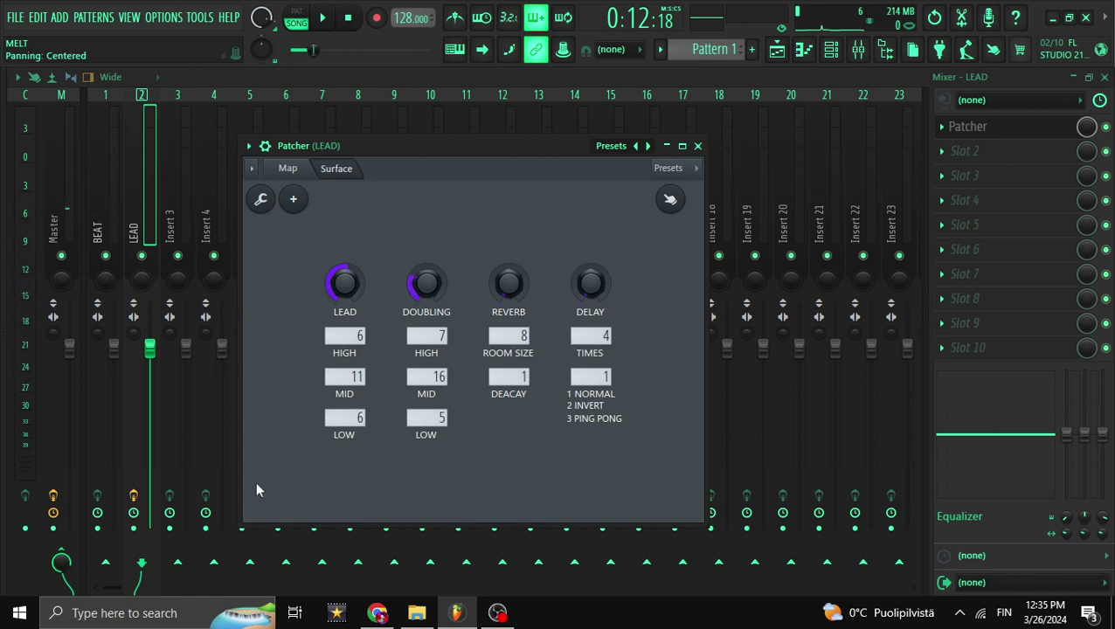
pyautogui.moveTo(457, 148); pyautogui.dragTo(413, 169)
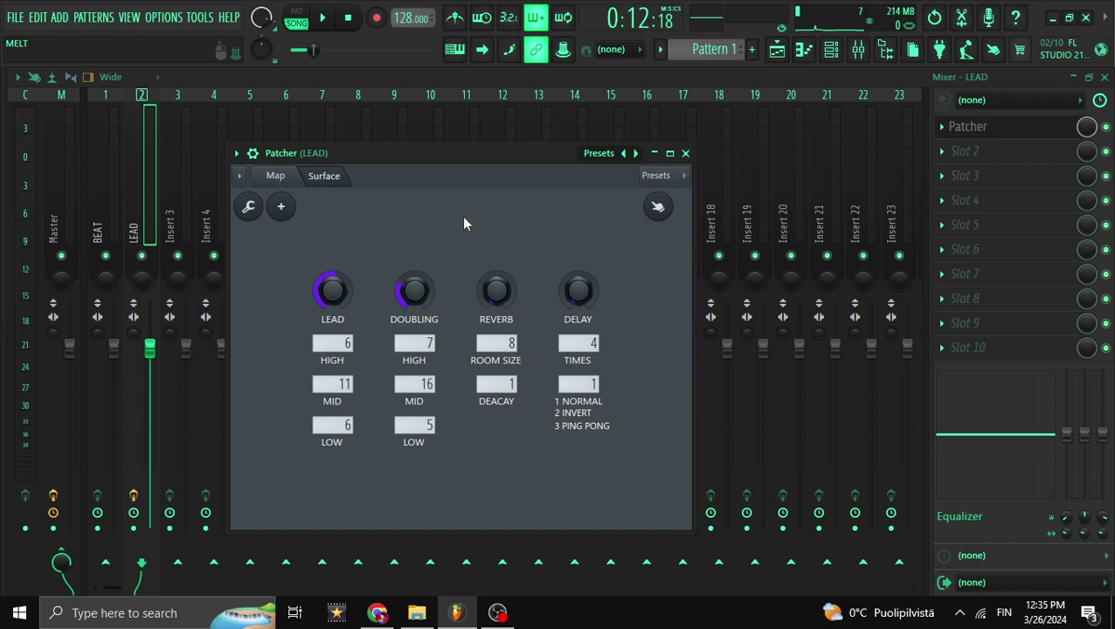
pyautogui.moveTo(445, 163); pyautogui.dragTo(439, 161)
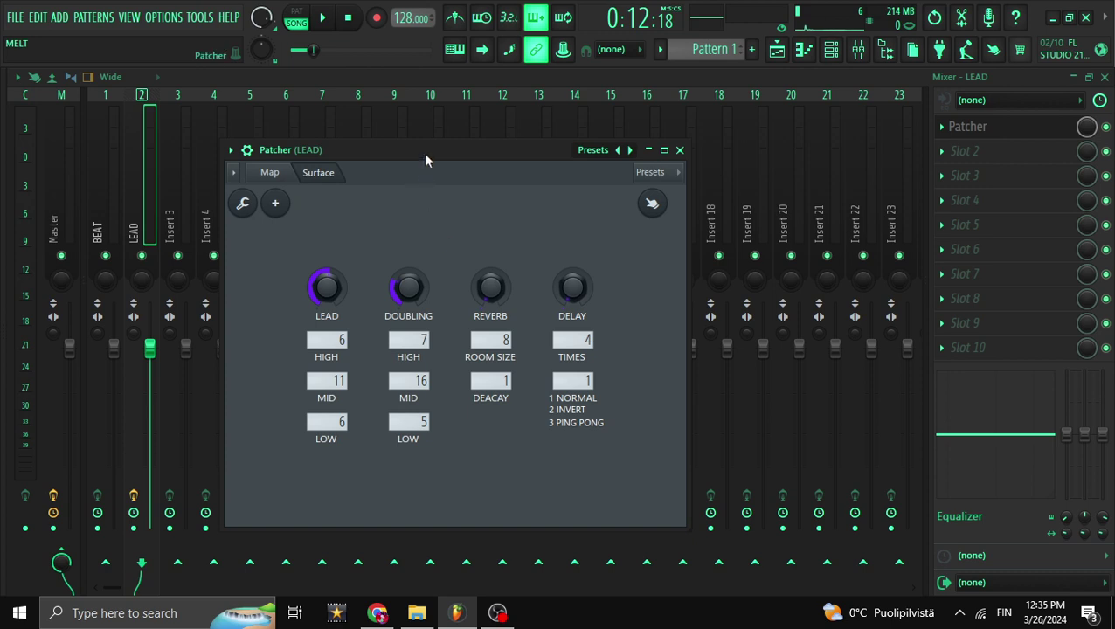
pyautogui.moveTo(426, 155)
pyautogui.mouseDown()
pyautogui.moveTo(410, 174)
pyautogui.moveTo(425, 164)
pyautogui.mouseUp()
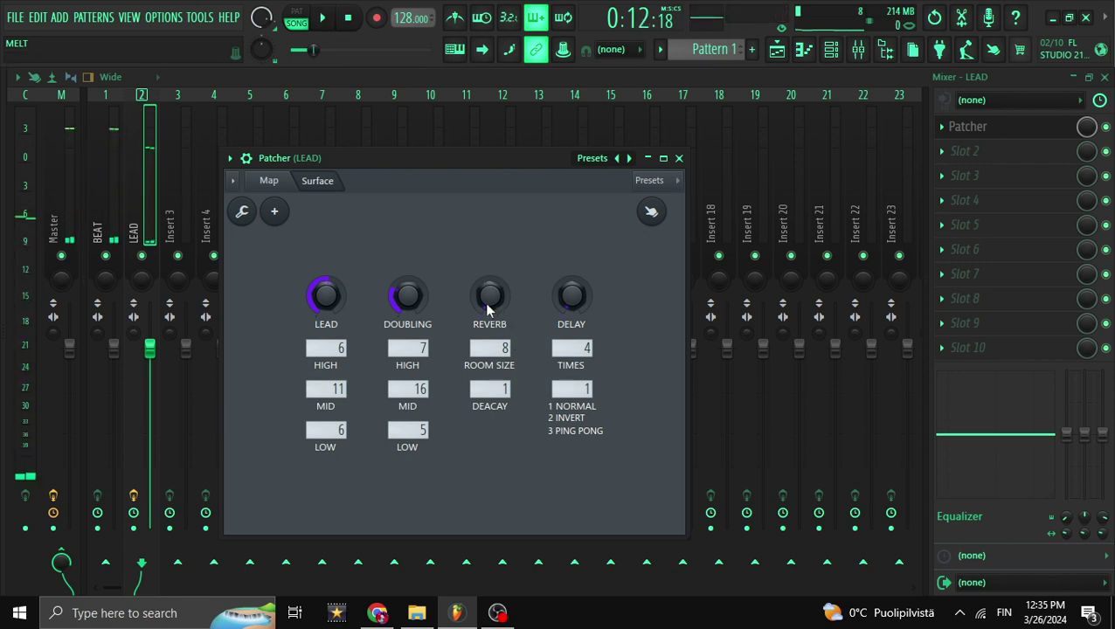
# Audition stronger reverb during playback, settle the REVERB knob at about halfway, and stop playback.
pyautogui.scroll(1, 493, 301)
pyautogui.scroll(2, 495, 303)
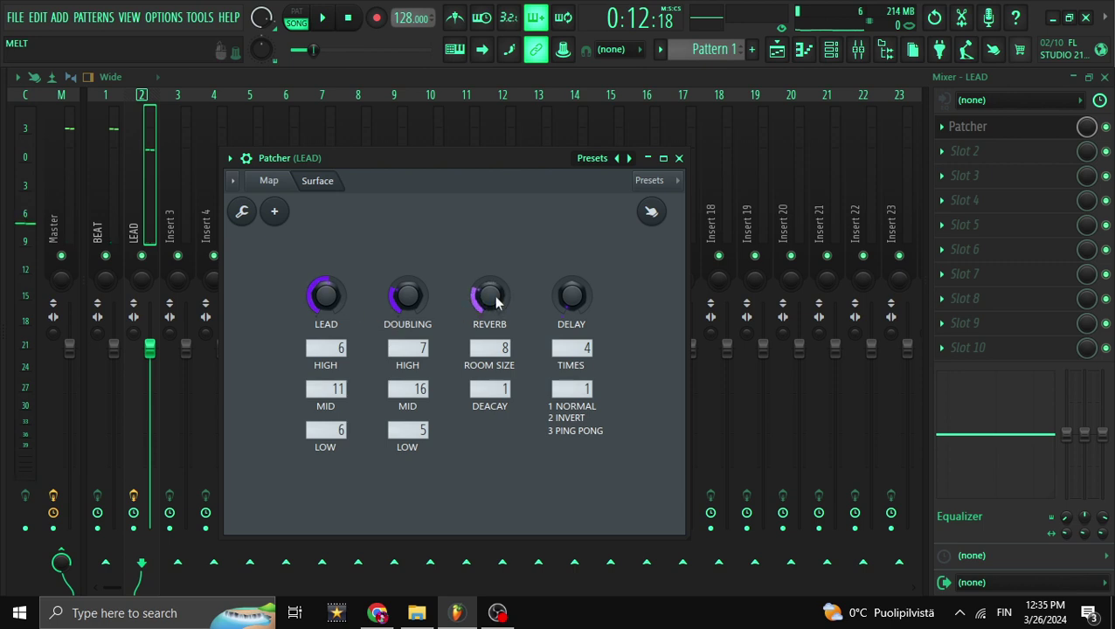
pyautogui.press('space')
pyautogui.scroll(4, 498, 301)
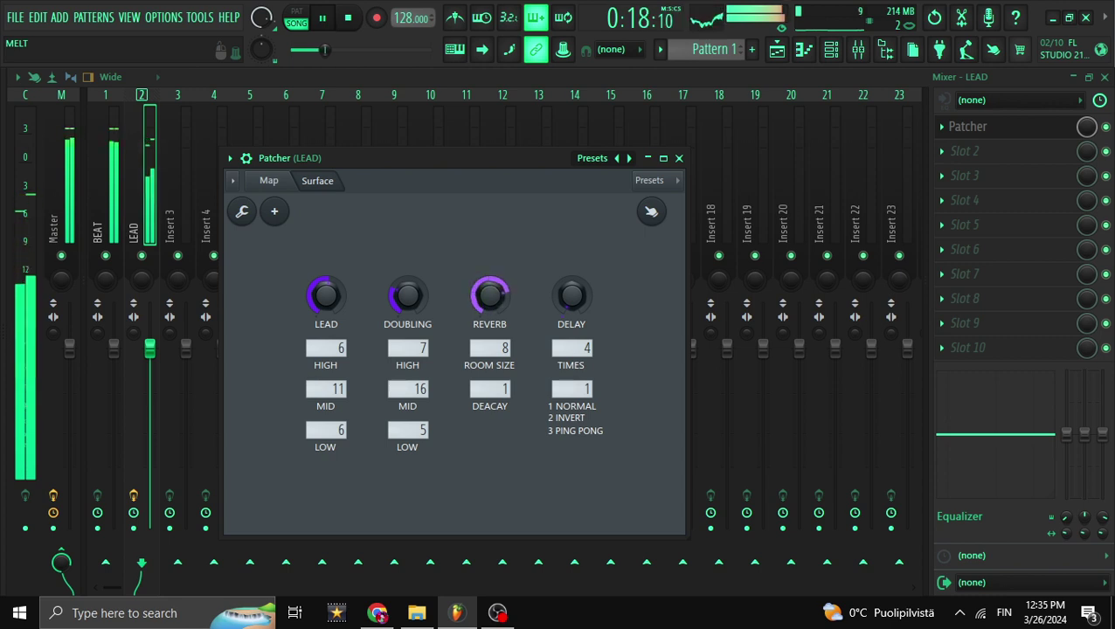
pyautogui.press('space')
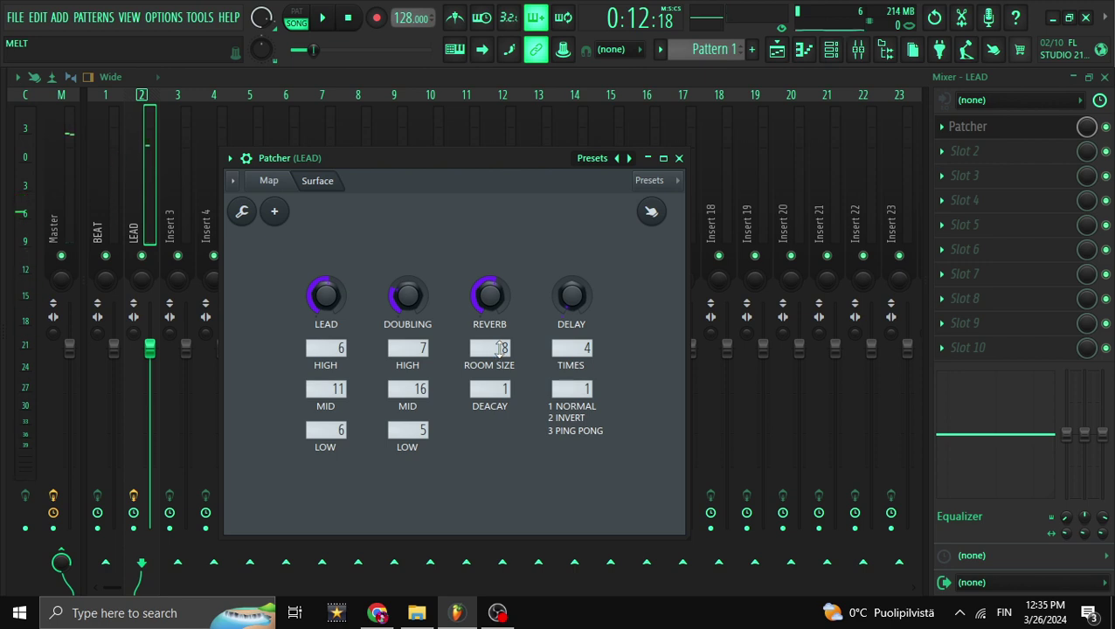
# Reduce the reverb ROOM SIZE to 6 while listening to the vocal, and stop playback.
pyautogui.click(500, 349)
pyautogui.write('4')
pyautogui.click(494, 350)
pyautogui.write('3')
pyautogui.press('space')
pyautogui.write('16')
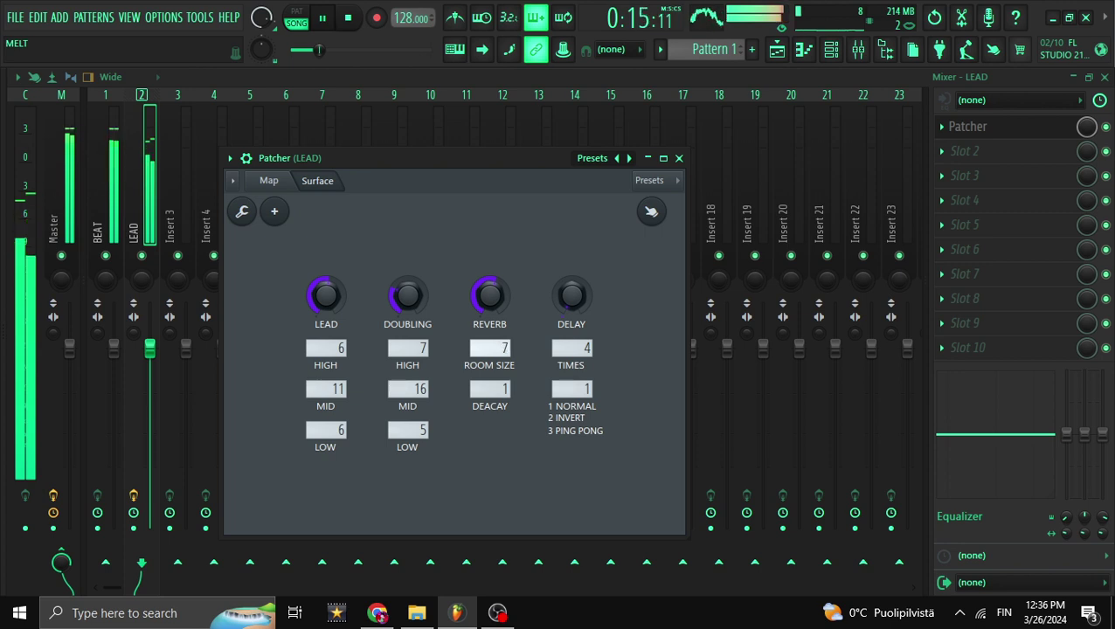
pyautogui.moveTo(495, 350); pyautogui.dragTo(505, 391)
pyautogui.press('space')
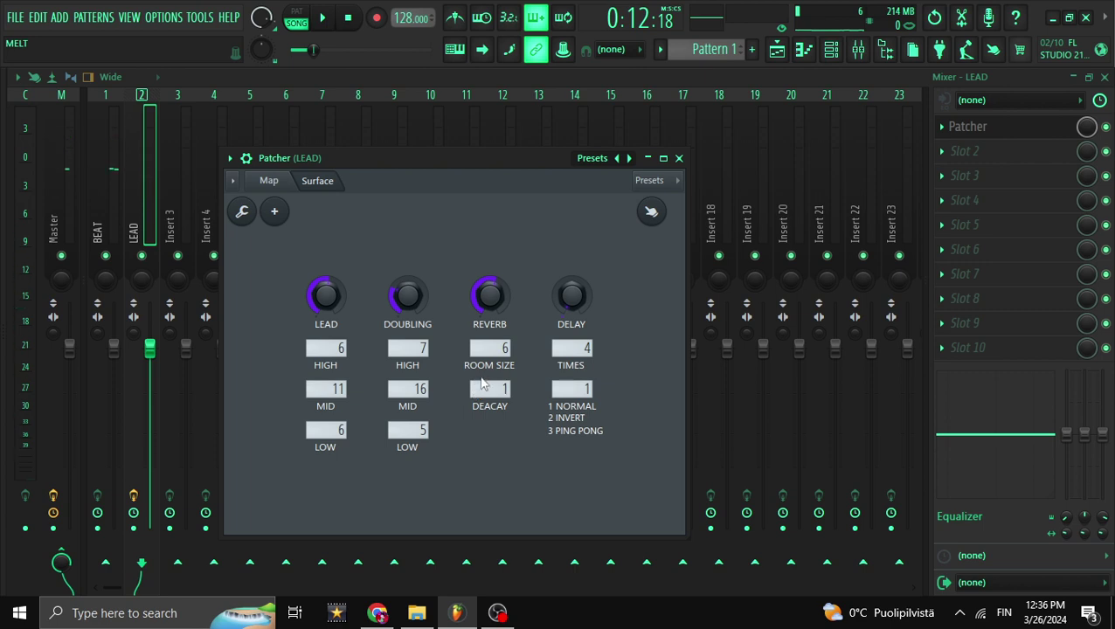
# During playback, set the reverb DEACAY to 5 and ROOM SIZE to 4, and lower the REVERB knob to about a fifth.
pyautogui.press('space')
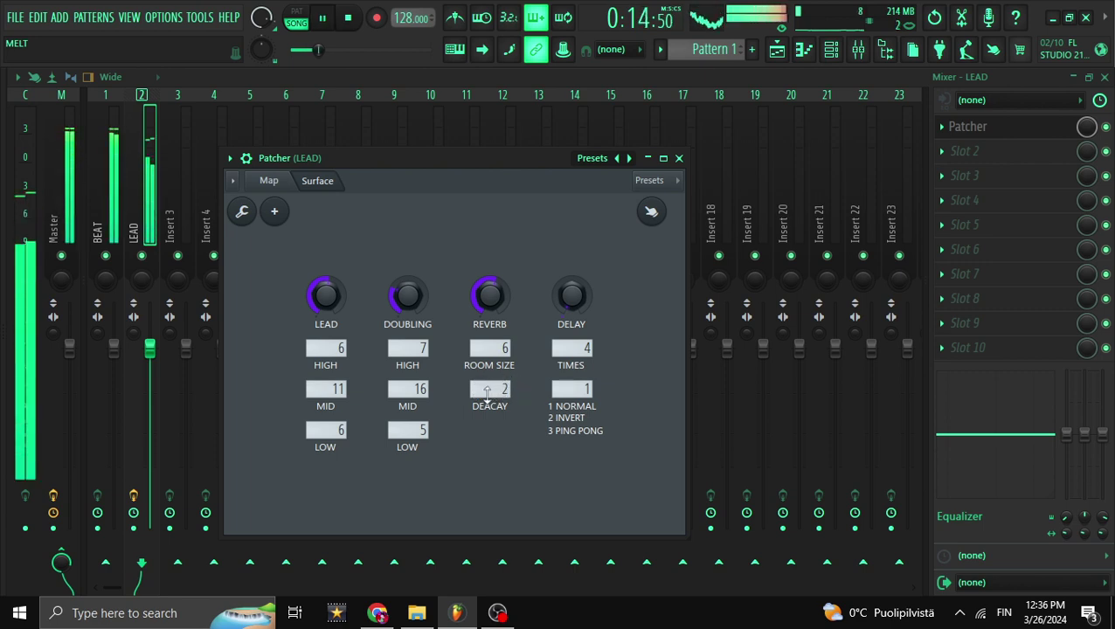
pyautogui.moveTo(489, 393); pyautogui.dragTo(494, 336)
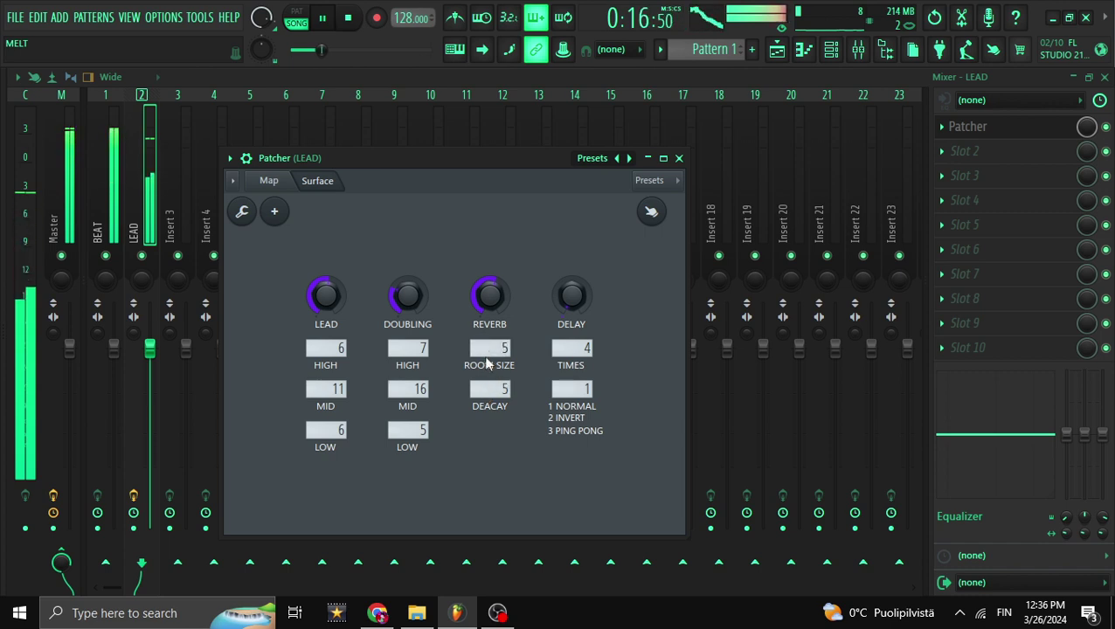
pyautogui.scroll(-5, 490, 303)
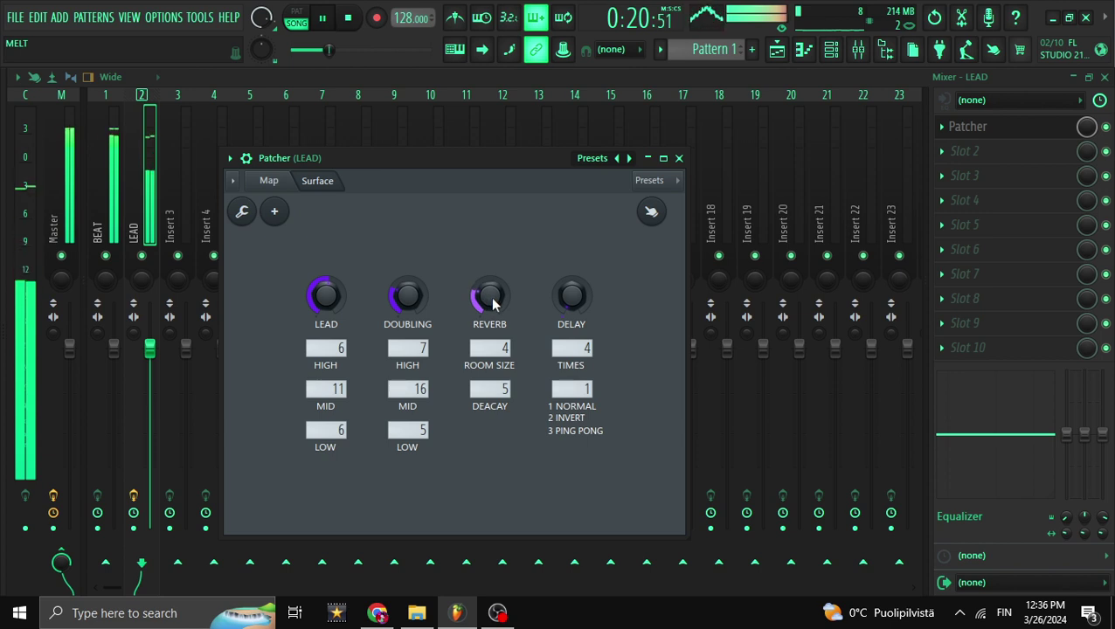
pyautogui.press('space')
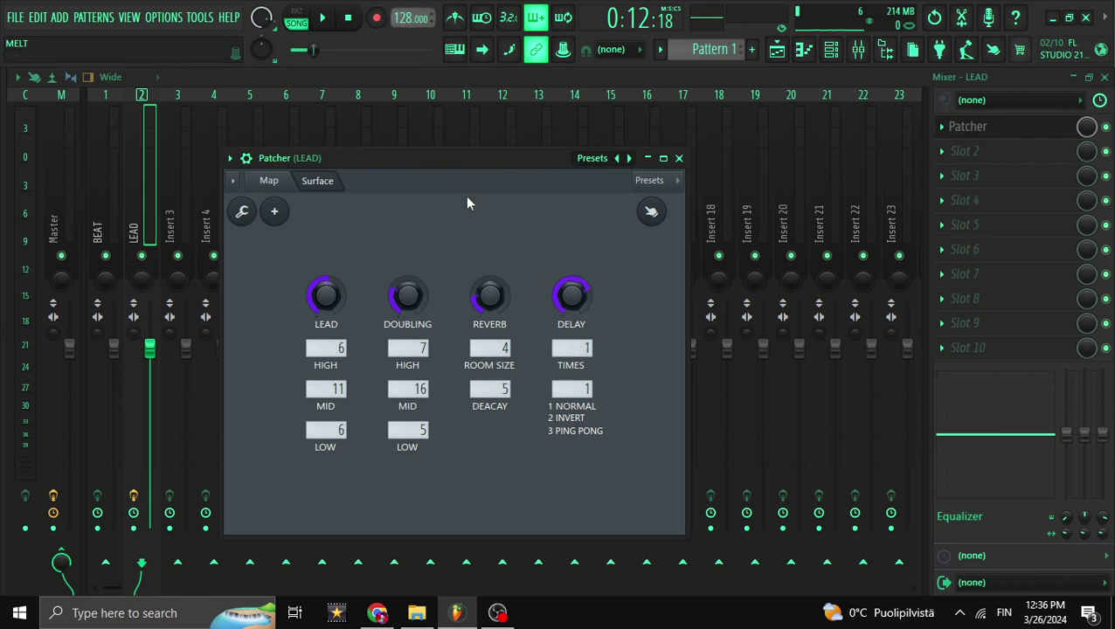
# Set the delay TIMES to 4 and raise the DELAY knob to nearly halfway during playback.
pyautogui.moveTo(470, 162)
pyautogui.mouseDown()
pyautogui.moveTo(453, 151)
pyautogui.moveTo(482, 162)
pyautogui.mouseUp()
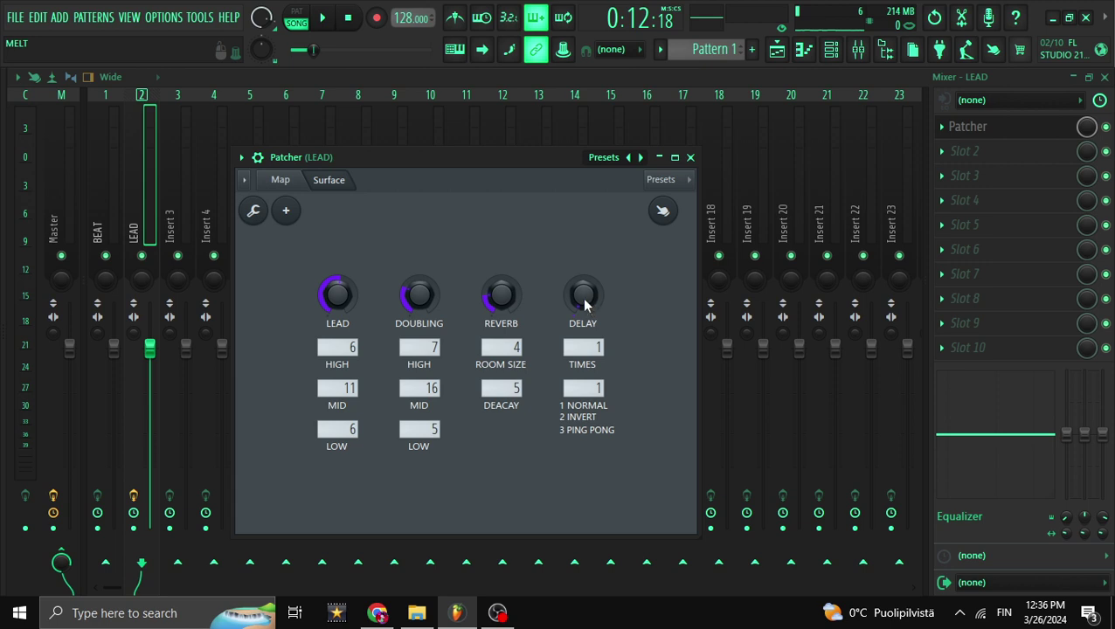
pyautogui.press('space')
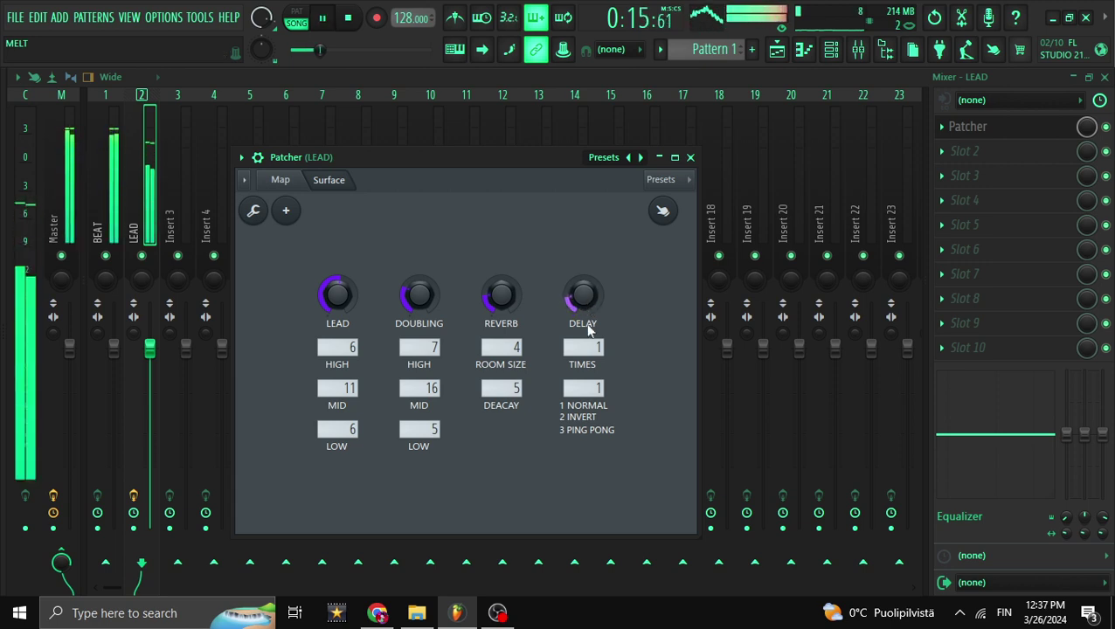
pyautogui.scroll(1, 579, 348)
pyautogui.scroll(2, 579, 348)
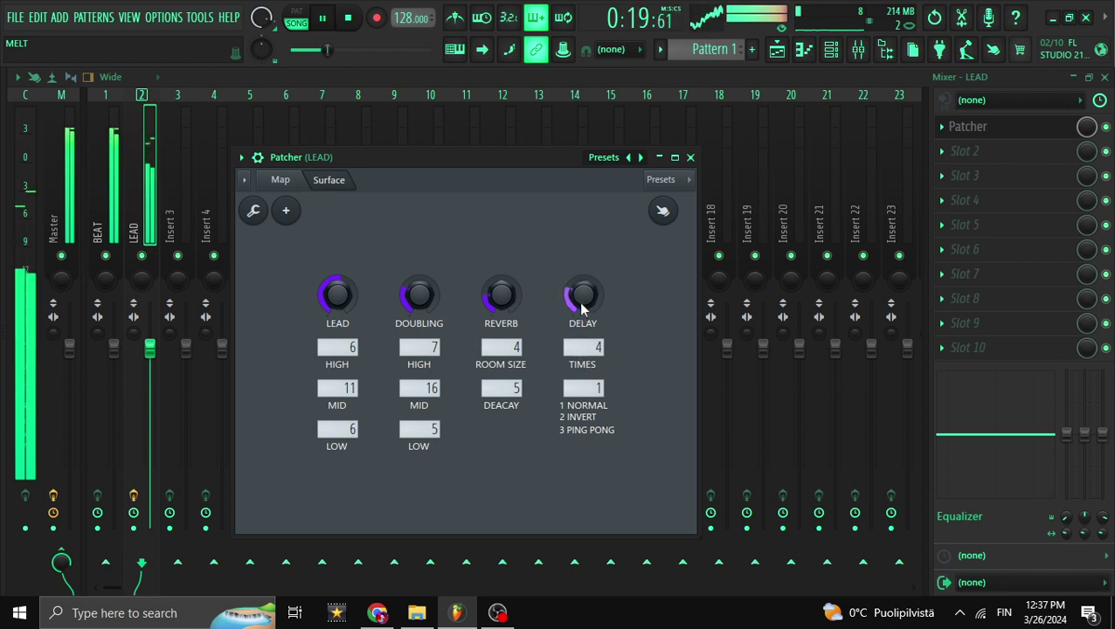
pyautogui.scroll(3, 578, 302)
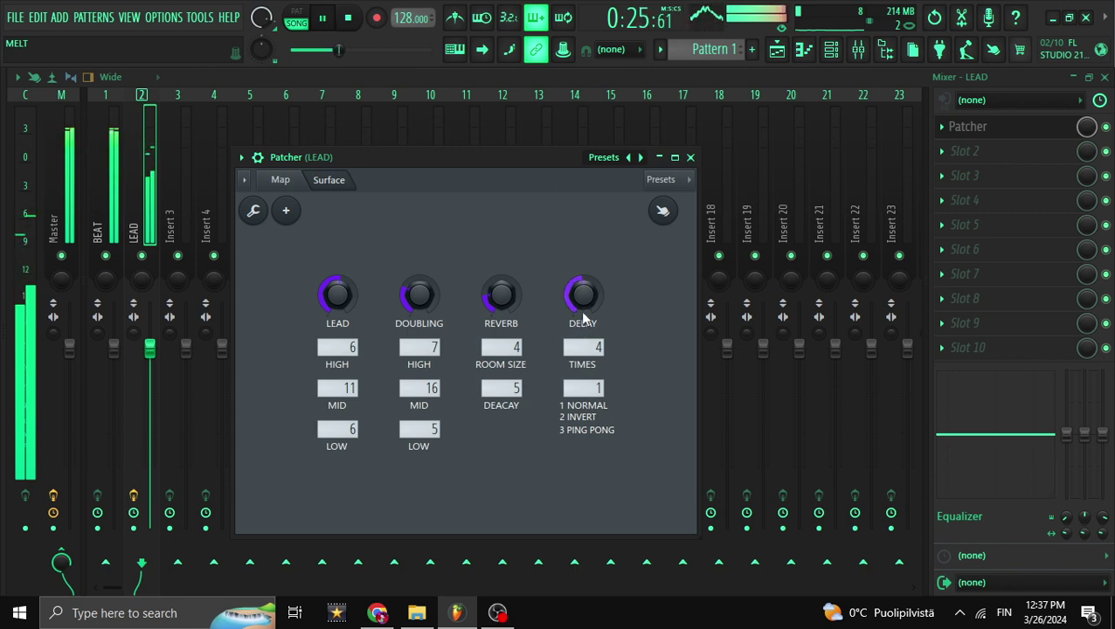
# Audition delay TIMES up to 8, bring it back to 4, and switch the delay mode to 2 (INVERT).
pyautogui.scroll(3, 588, 348)
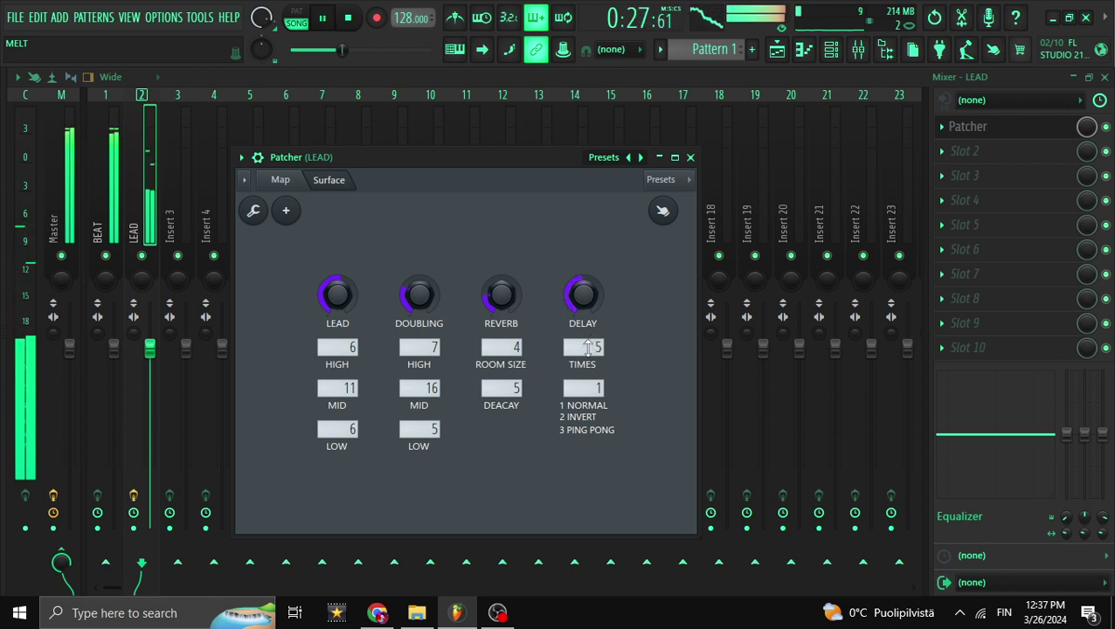
pyautogui.scroll(1, 588, 348)
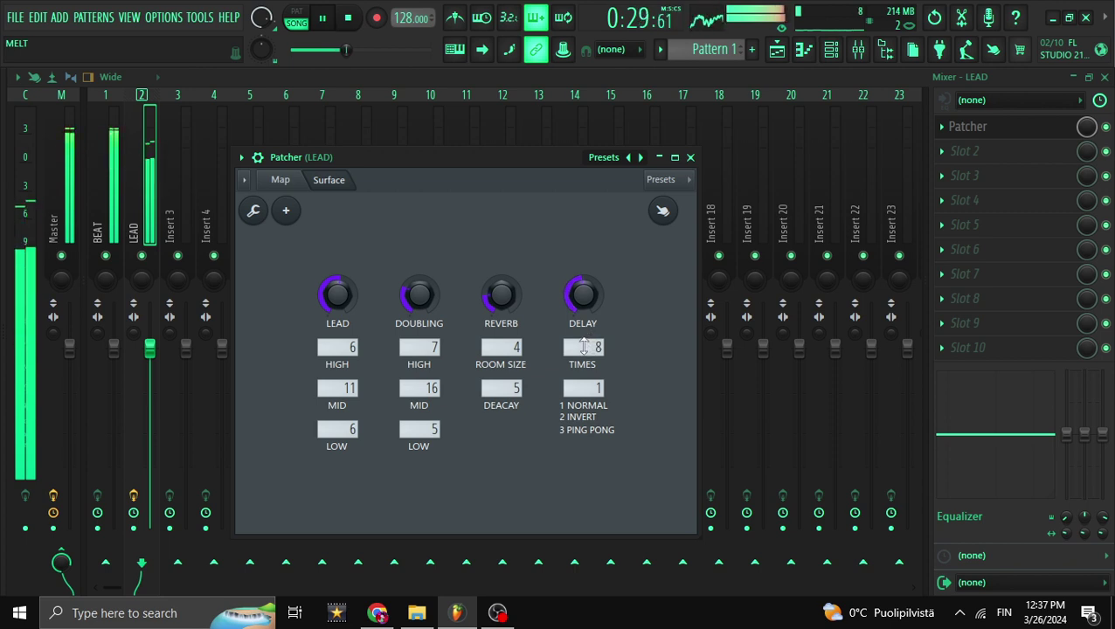
pyautogui.scroll(-3, 584, 347)
pyautogui.press('space')
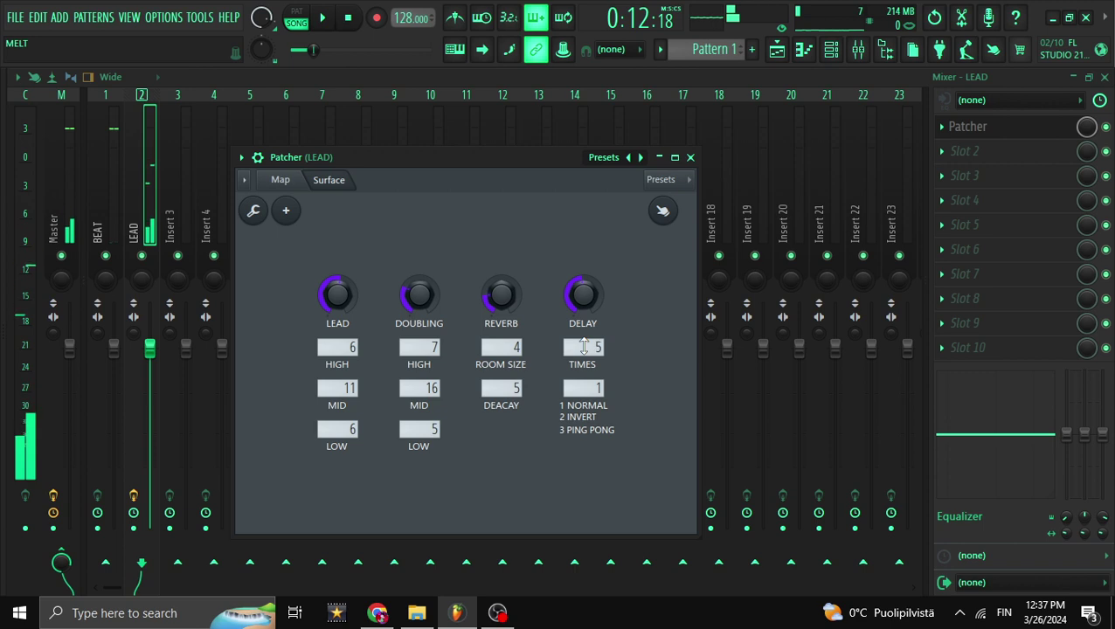
pyautogui.scroll(-1, 584, 347)
pyautogui.press('space')
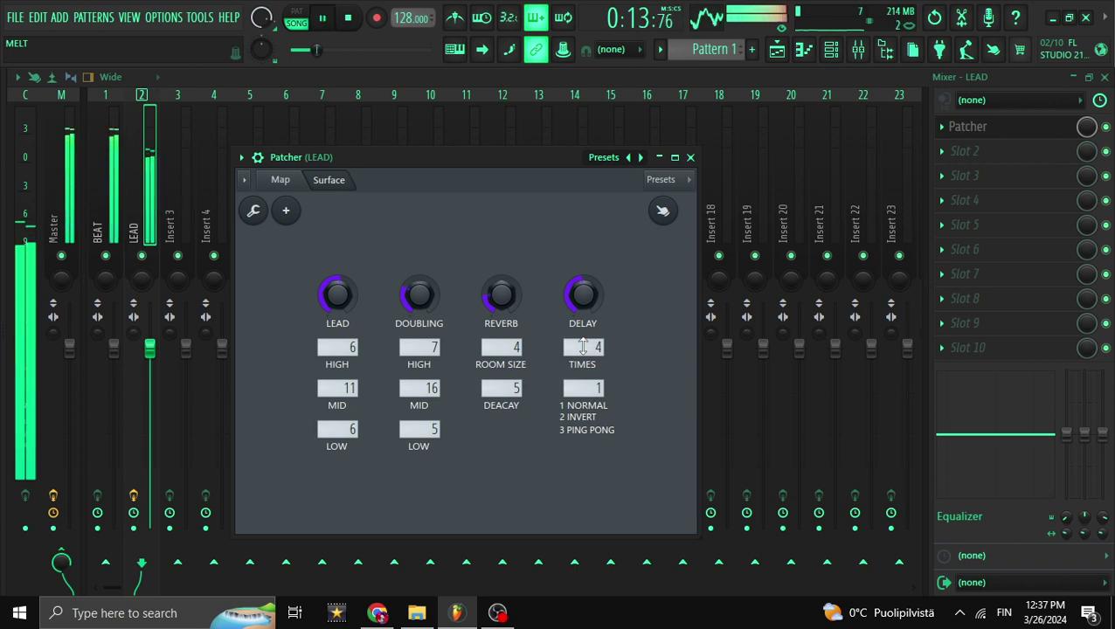
pyautogui.press('space')
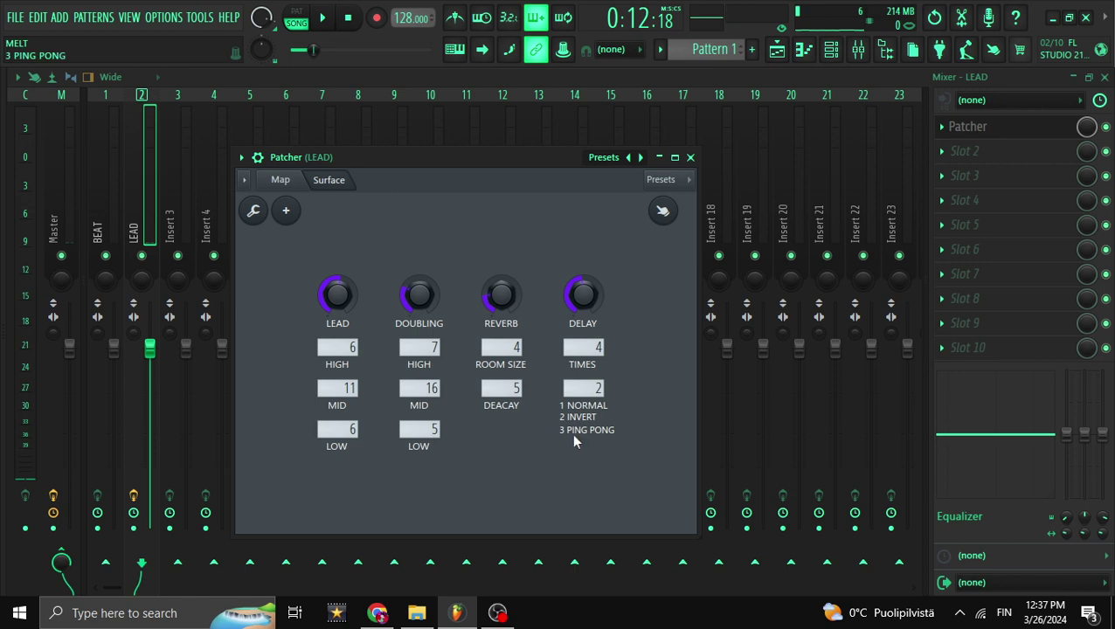
# Switch the delay to mode 3 (PING PONG) with TIMES at 2, lower the DELAY knob slightly, and stop playback.
pyautogui.press('space')
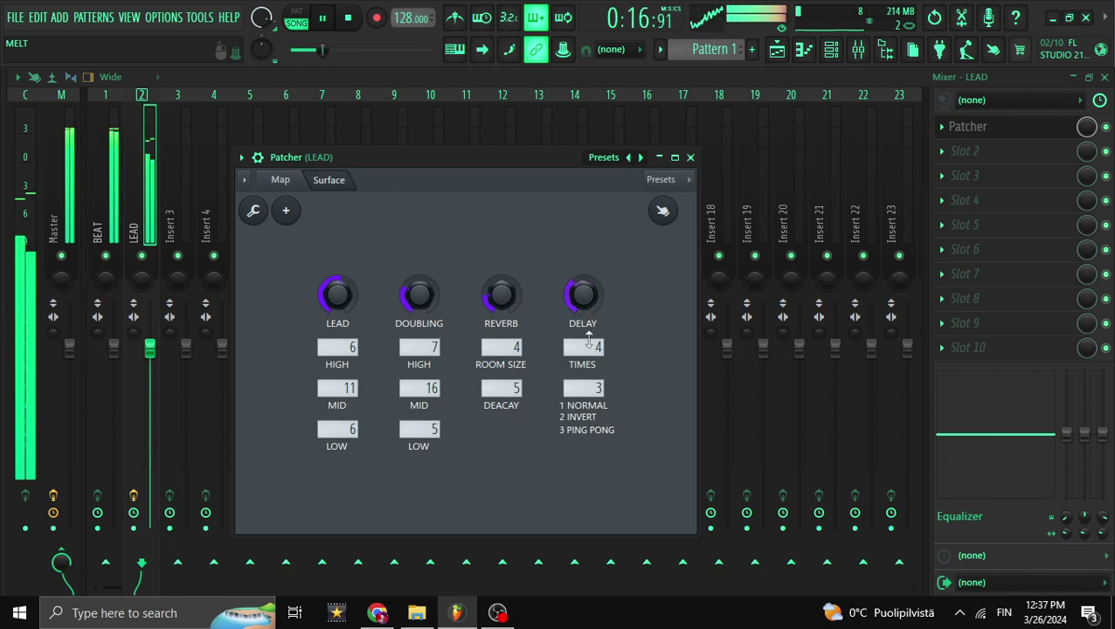
pyautogui.scroll(-2, 576, 347)
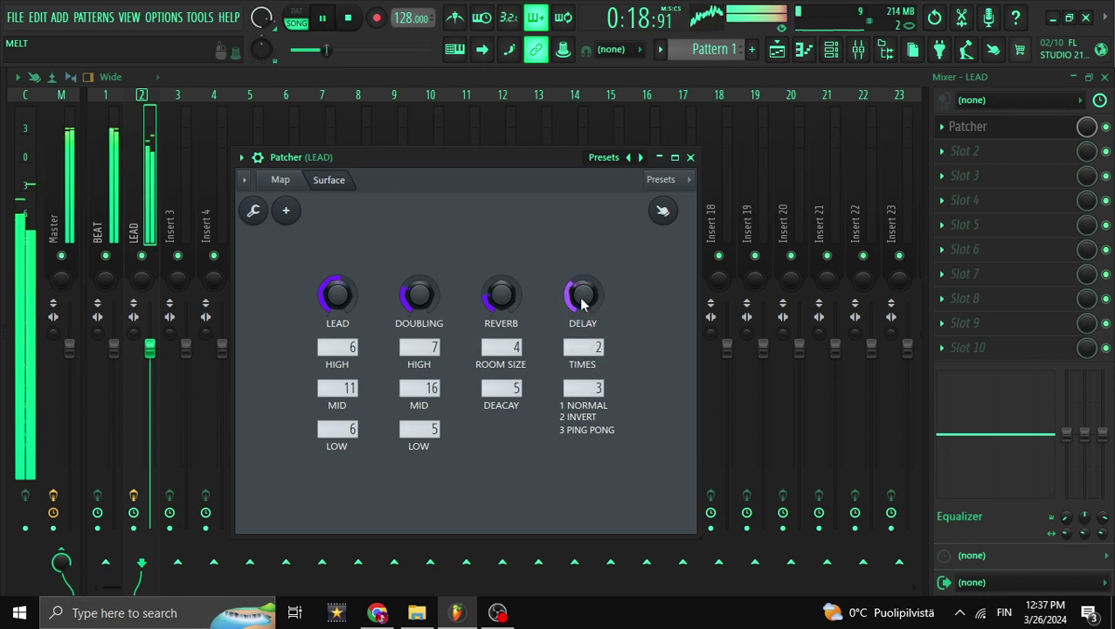
pyautogui.press('space')
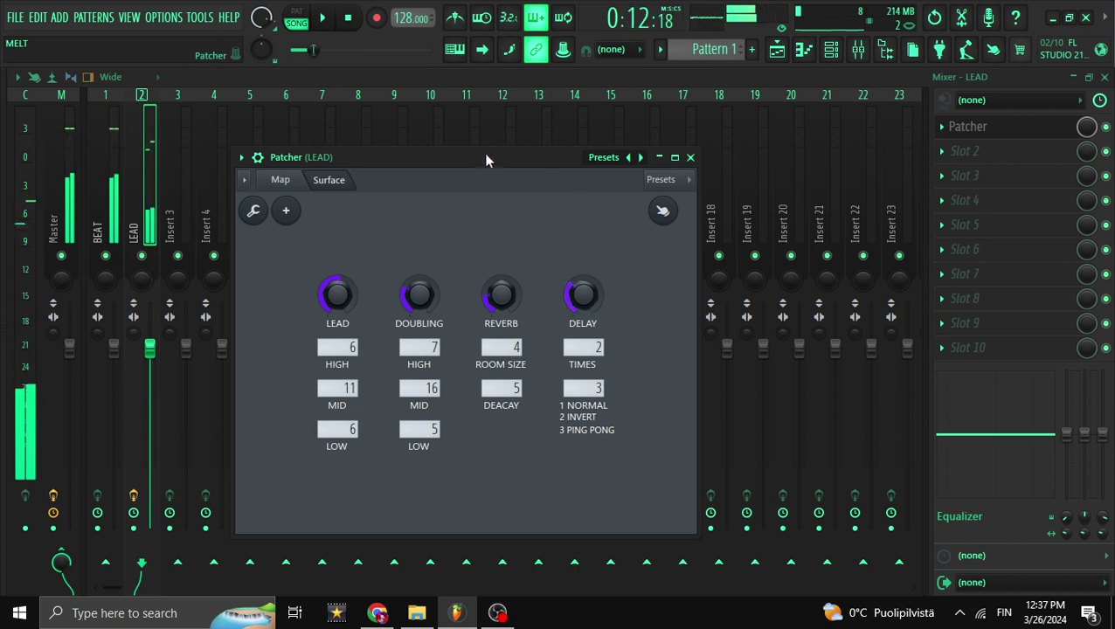
pyautogui.moveTo(483, 153); pyautogui.dragTo(468, 174)
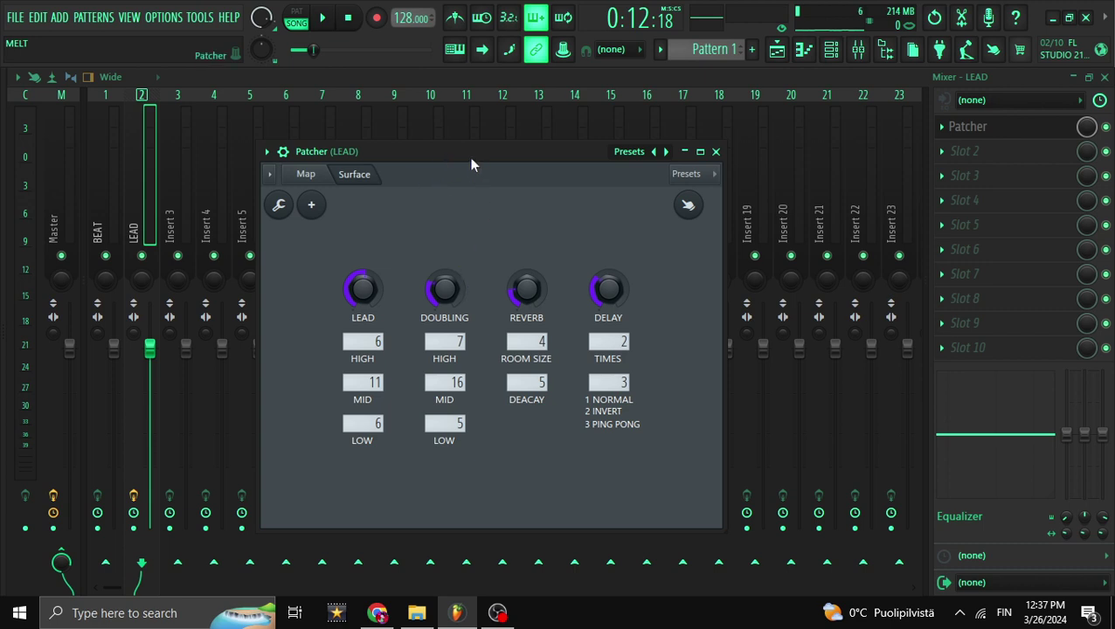
pyautogui.moveTo(473, 163)
pyautogui.mouseDown()
pyautogui.moveTo(455, 157)
pyautogui.moveTo(464, 163)
pyautogui.mouseUp()
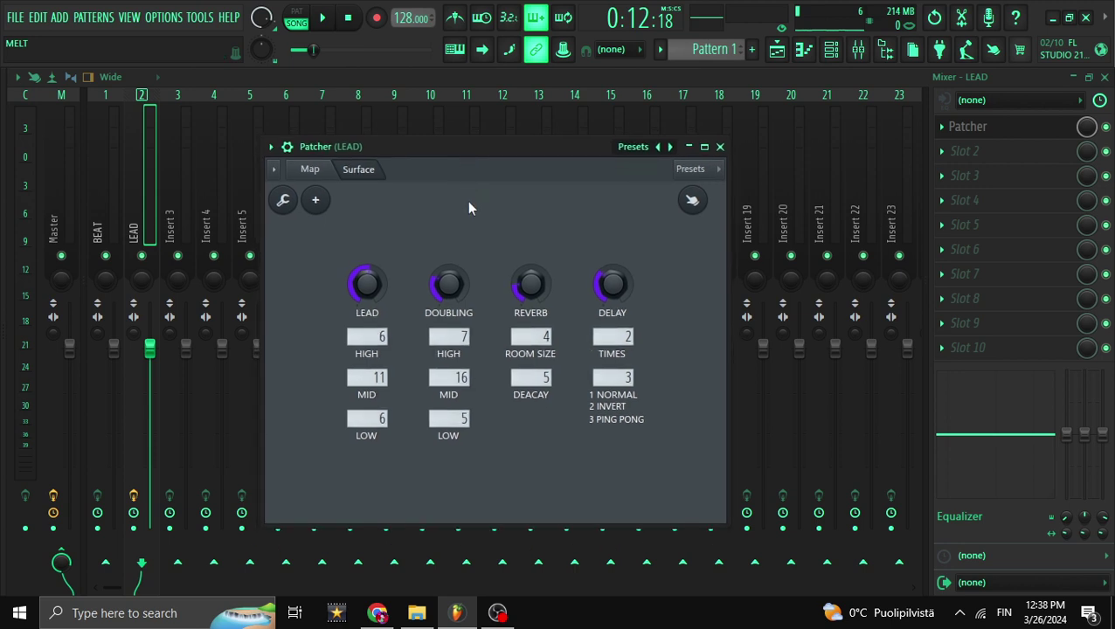
pyautogui.moveTo(450, 161); pyautogui.dragTo(454, 182)
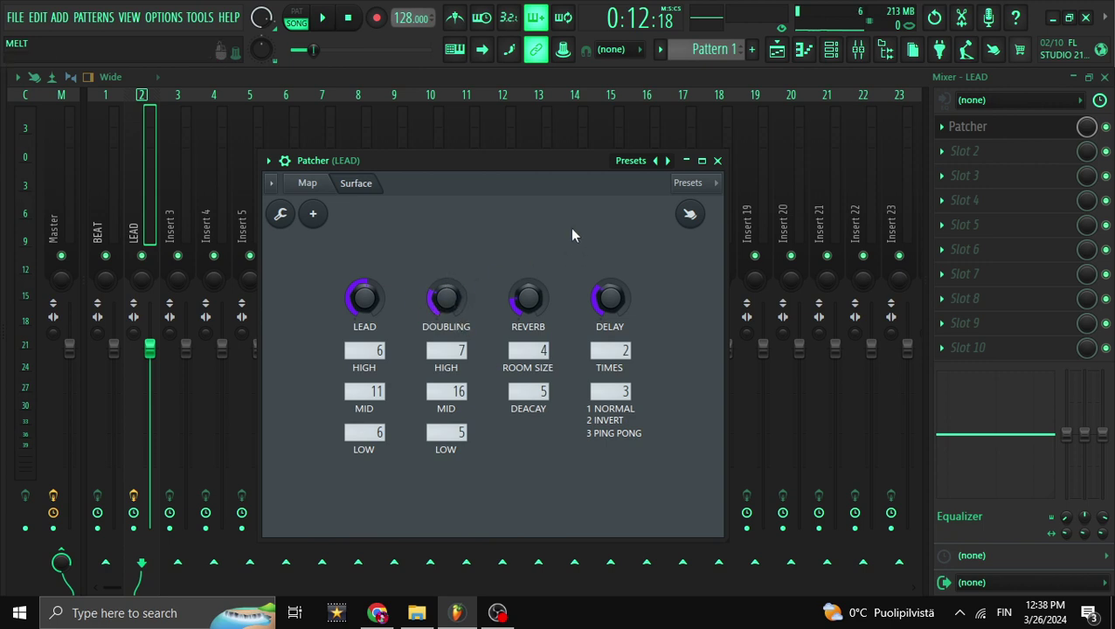
pyautogui.moveTo(548, 160)
pyautogui.mouseDown()
pyautogui.moveTo(525, 154)
pyautogui.moveTo(557, 150)
pyautogui.moveTo(546, 166)
pyautogui.mouseUp()
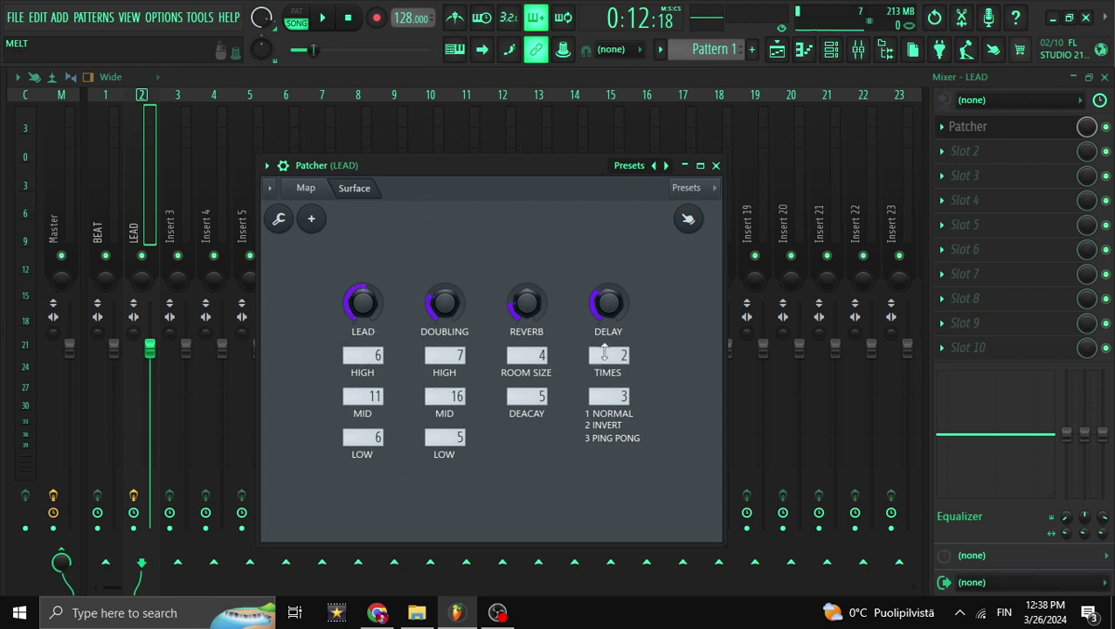
pyautogui.moveTo(570, 164)
pyautogui.mouseDown()
pyautogui.moveTo(559, 158)
pyautogui.moveTo(584, 159)
pyautogui.moveTo(557, 172)
pyautogui.moveTo(565, 162)
pyautogui.mouseUp()
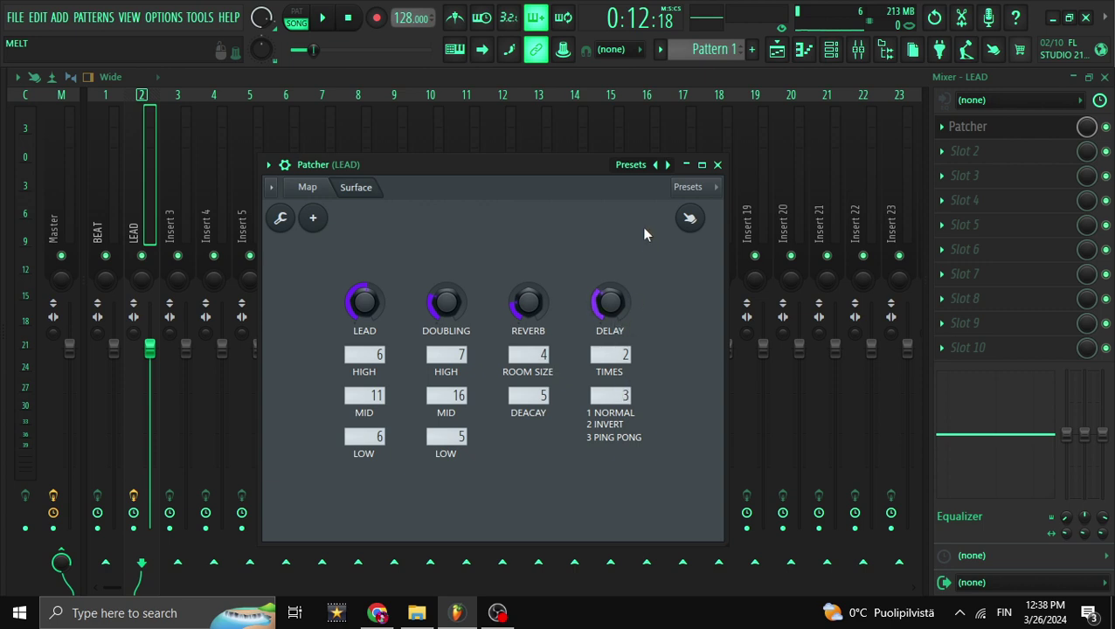
pyautogui.moveTo(550, 178); pyautogui.dragTo(571, 167)
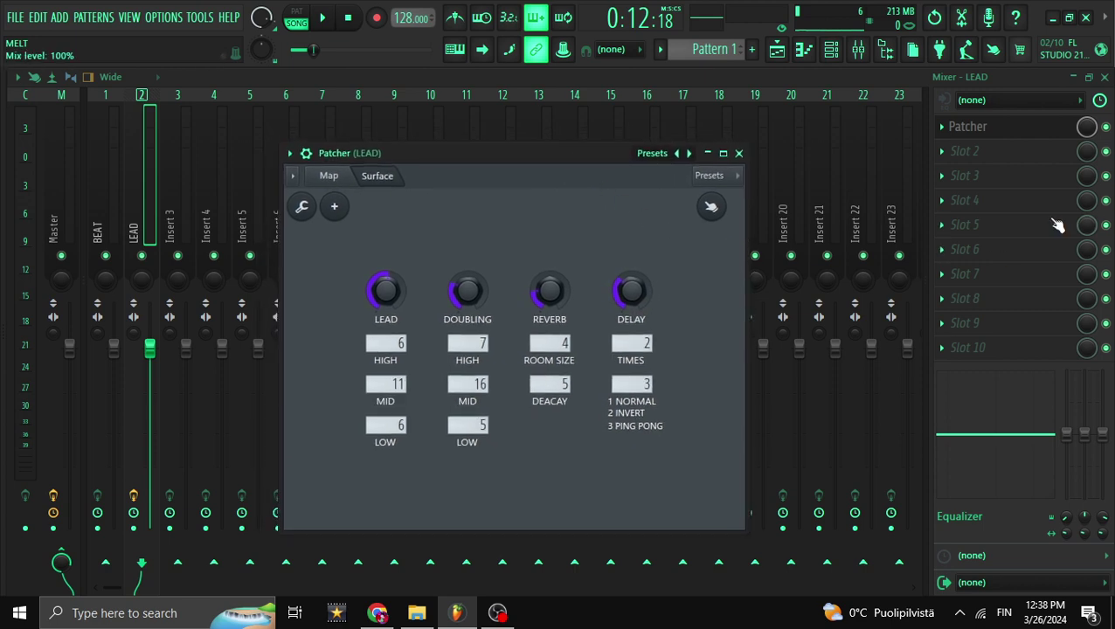
# During playback, lower the LEAD track's fader to about -1.7 dB and switch Patcher off and on to compare the dry vocal.
pyautogui.press('space')
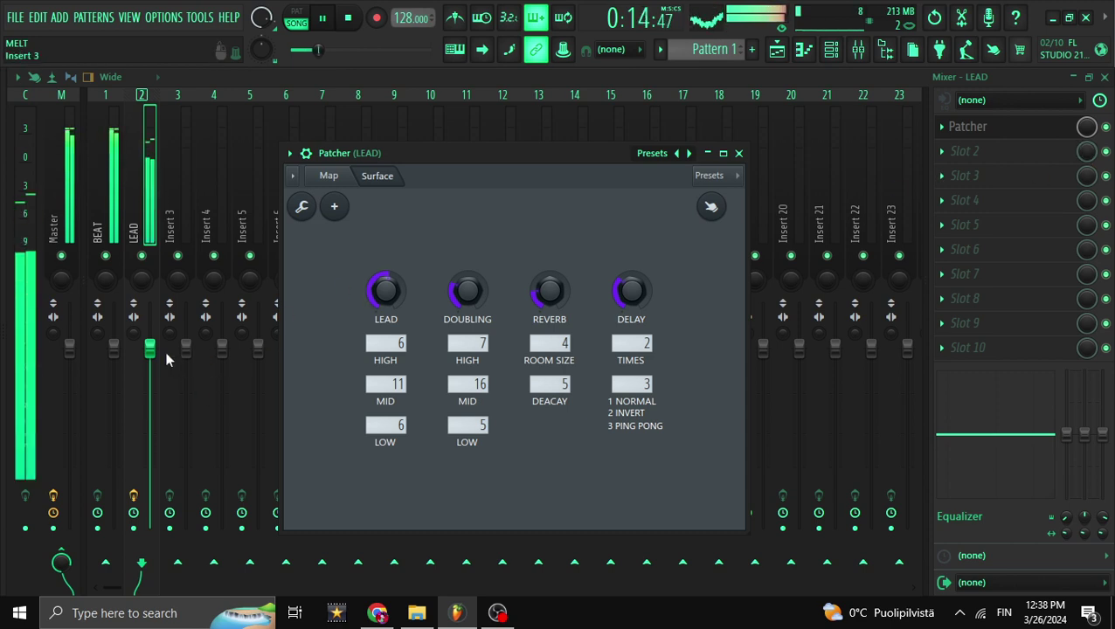
pyautogui.moveTo(150, 347); pyautogui.dragTo(156, 372)
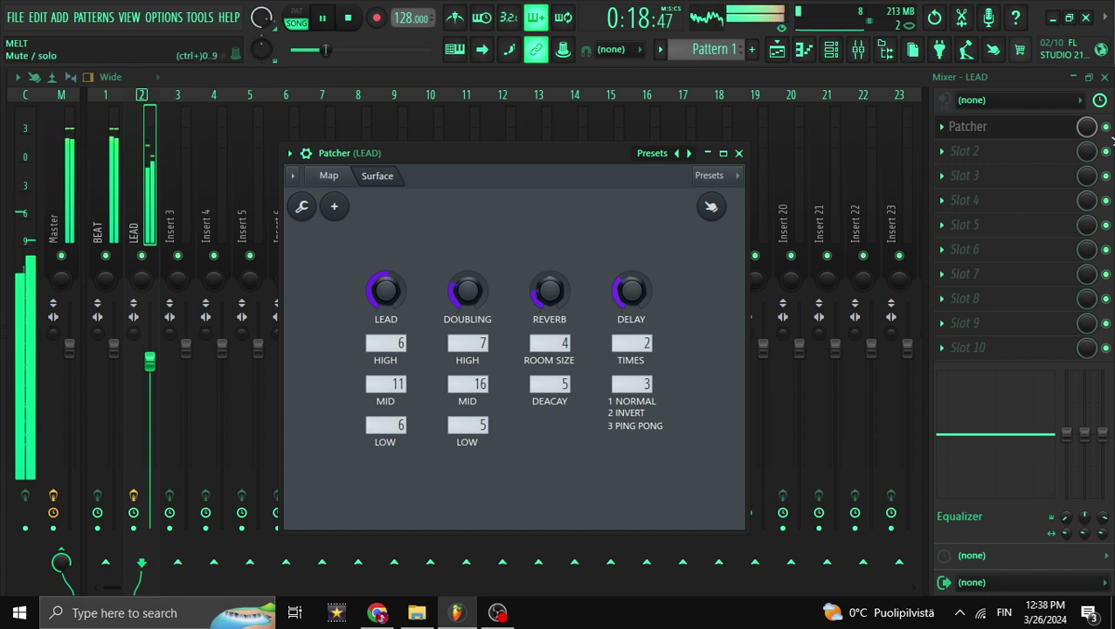
pyautogui.click(1105, 127)
pyautogui.click(1105, 127)
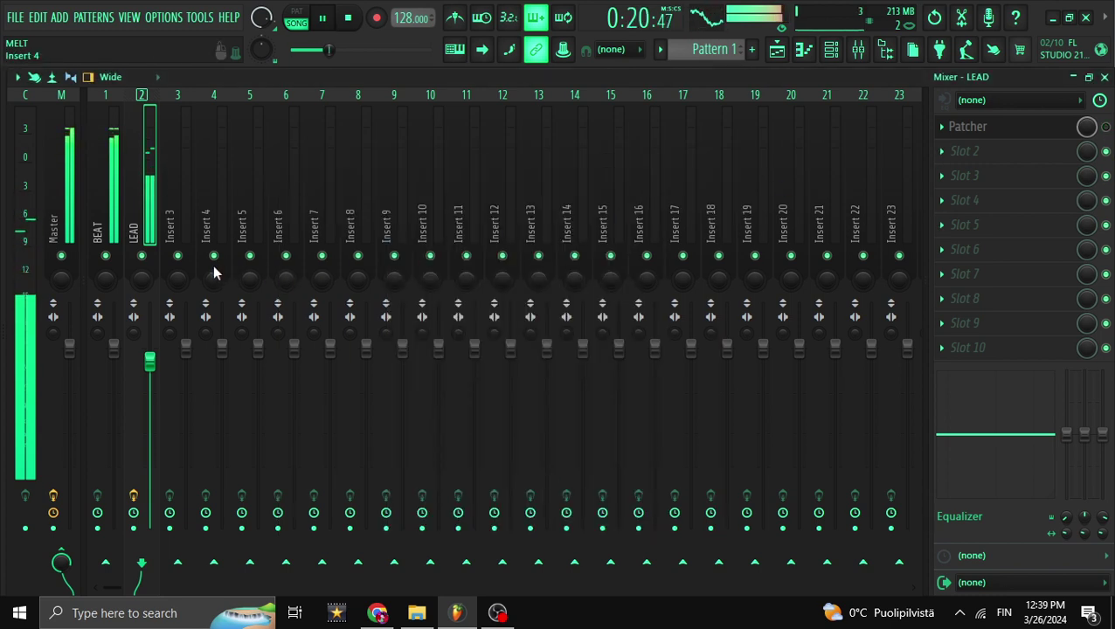
# Solo the LEAD track to listen to the vocal alone, then re-enable the BEAT track and stop playback.
pyautogui.rightClick(141, 255)
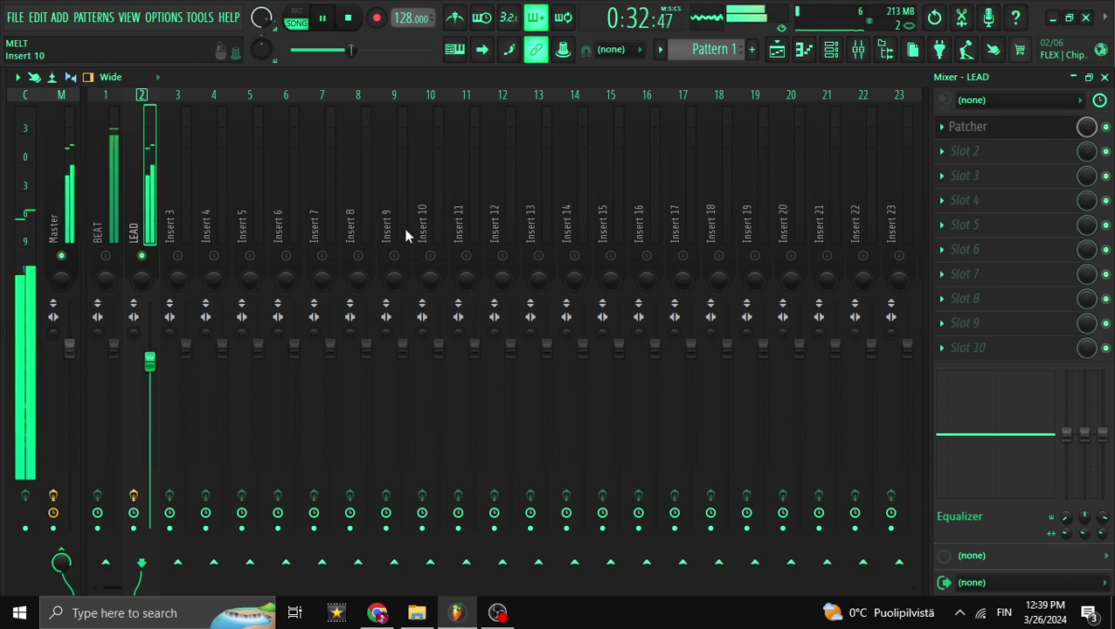
pyautogui.click(108, 256)
pyautogui.press('space')
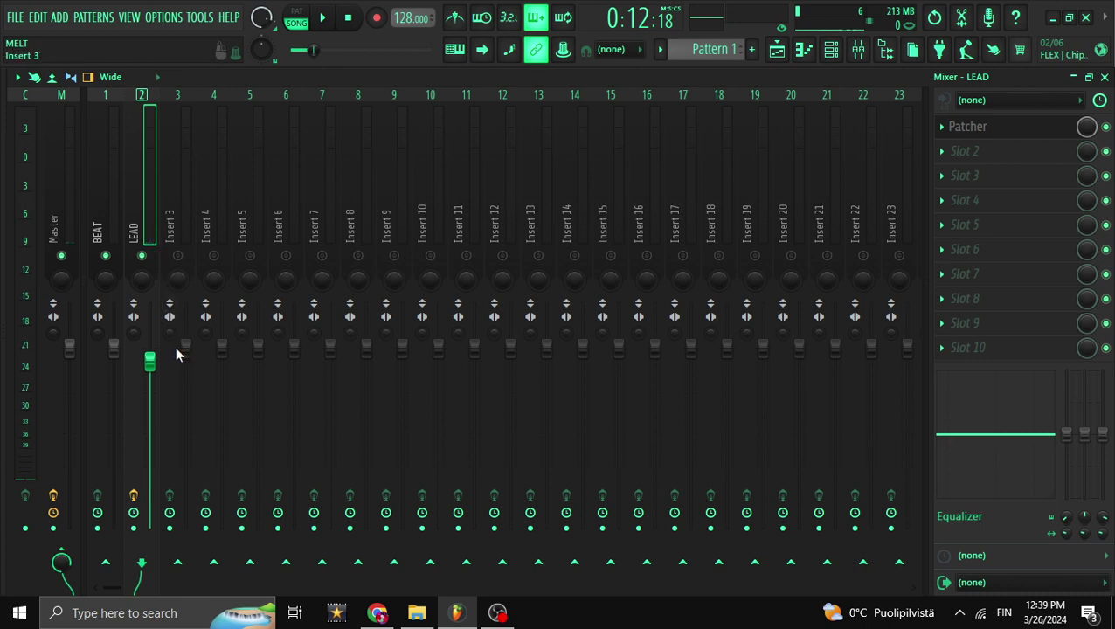
pyautogui.click(106, 231)
pyautogui.click(145, 234)
pyautogui.click(112, 242)
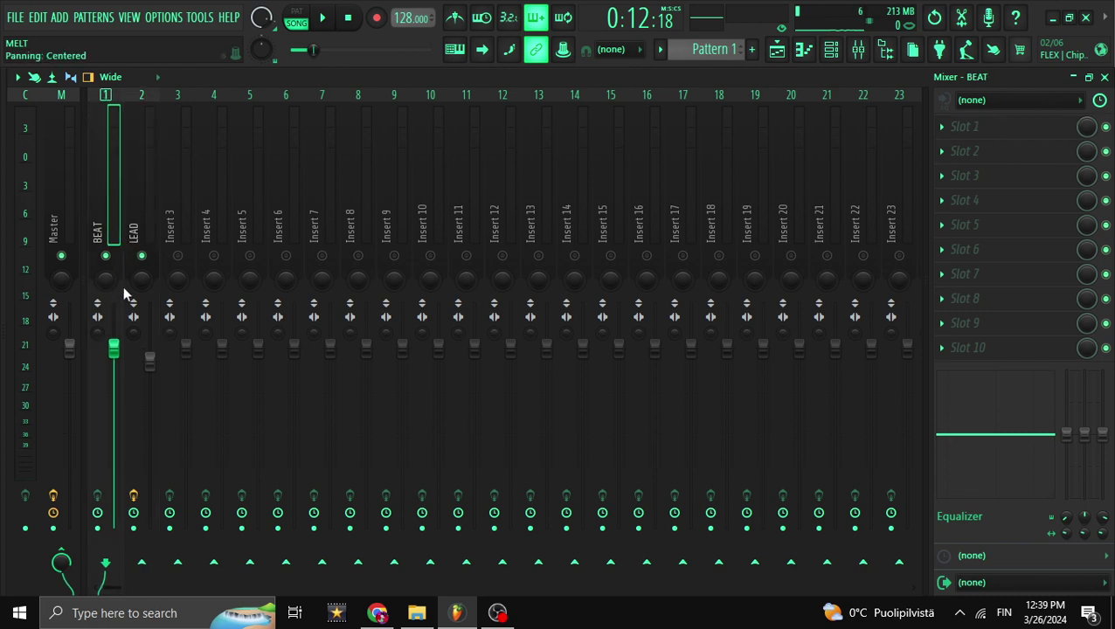
# Examine the routing map inside the LEAD track's Patcher at full size, then restore and close the plugin.
pyautogui.click(143, 234)
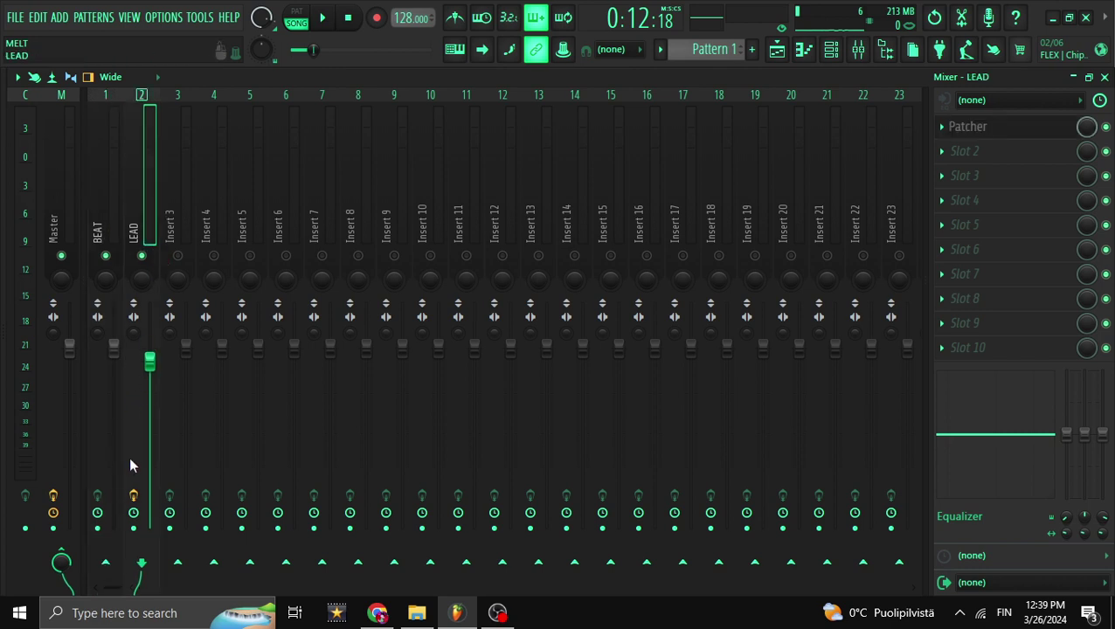
pyautogui.click(986, 127)
pyautogui.click(331, 159)
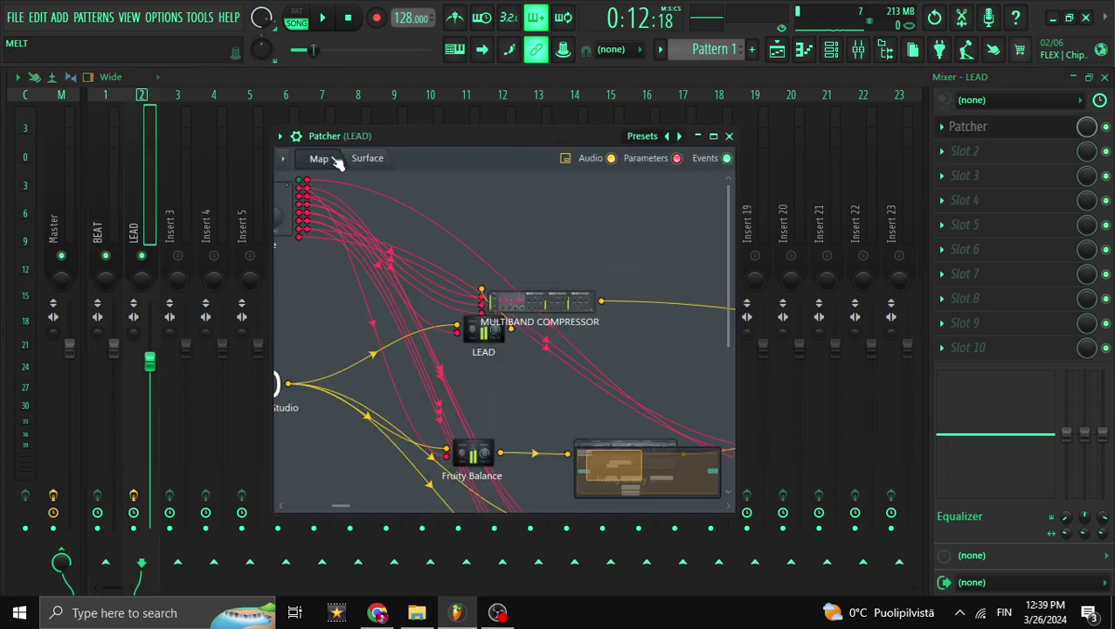
pyautogui.click(713, 136)
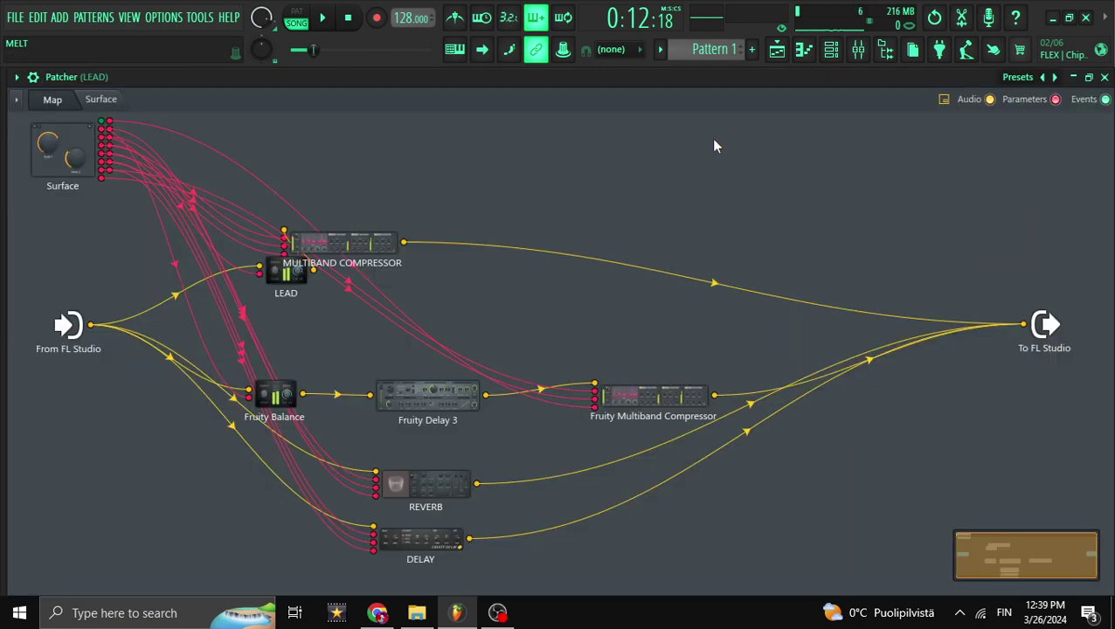
pyautogui.click(1089, 77)
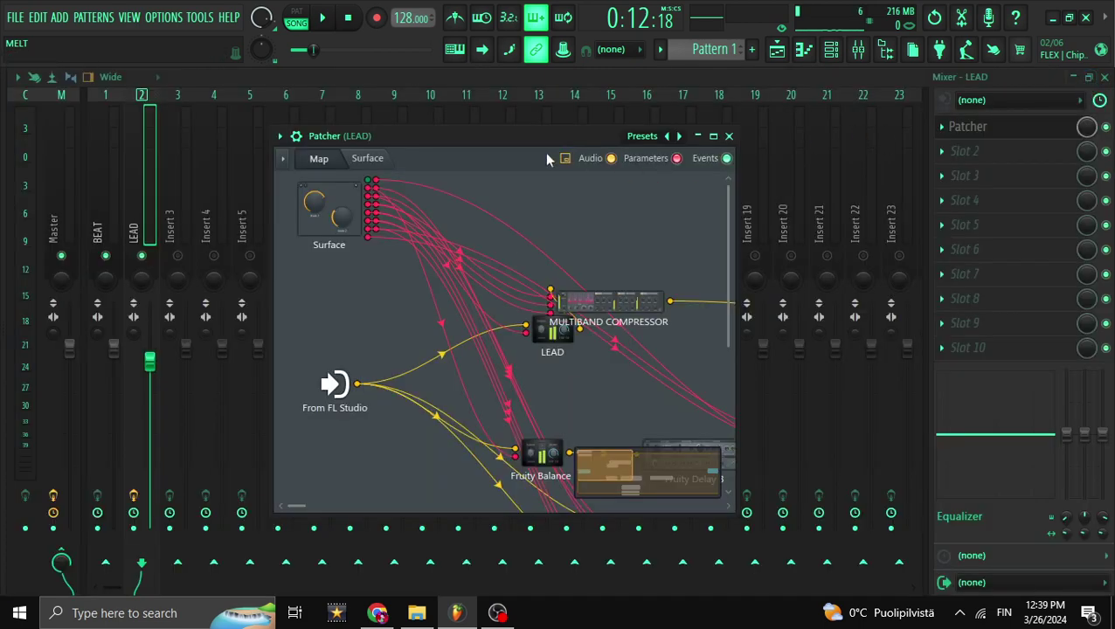
pyautogui.moveTo(619, 167); pyautogui.dragTo(606, 160)
pyautogui.click(702, 144)
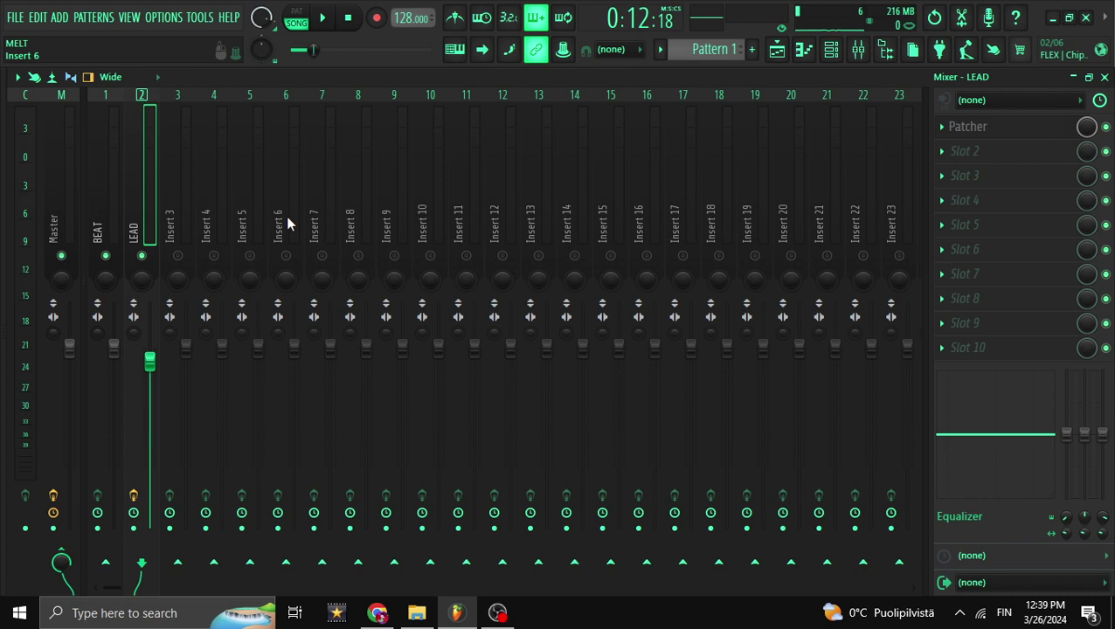
pyautogui.click(114, 221)
pyautogui.click(150, 223)
pyautogui.click(120, 232)
pyautogui.click(147, 236)
pyautogui.click(112, 229)
# Add MAXIMUS to effect slot 2 of the LEAD track.
pyautogui.click(149, 217)
pyautogui.click(993, 159)
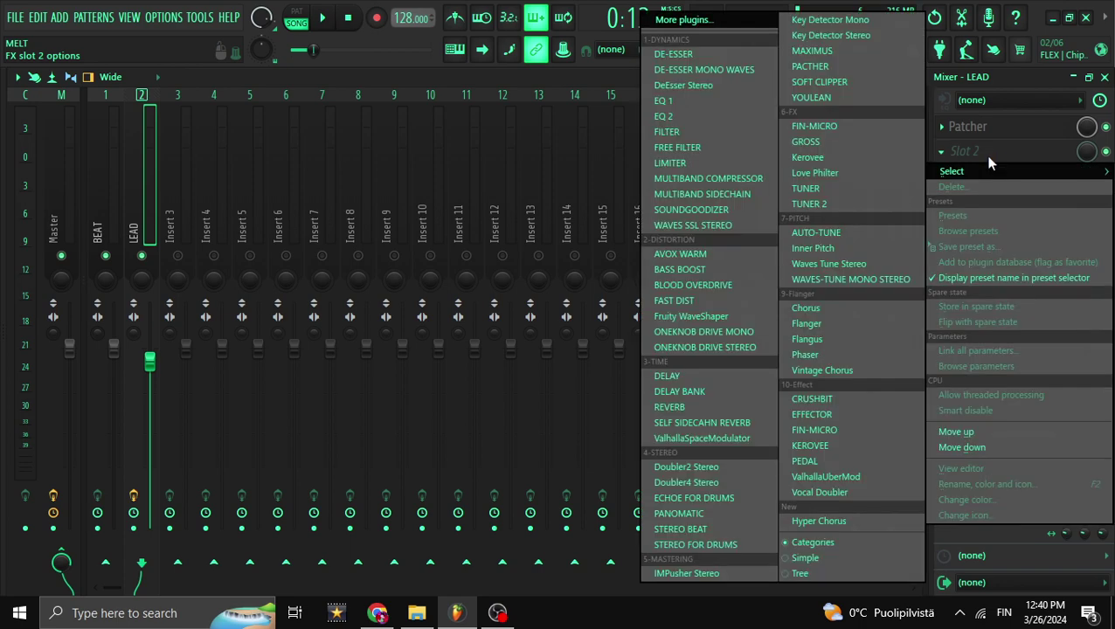
pyautogui.click(992, 161)
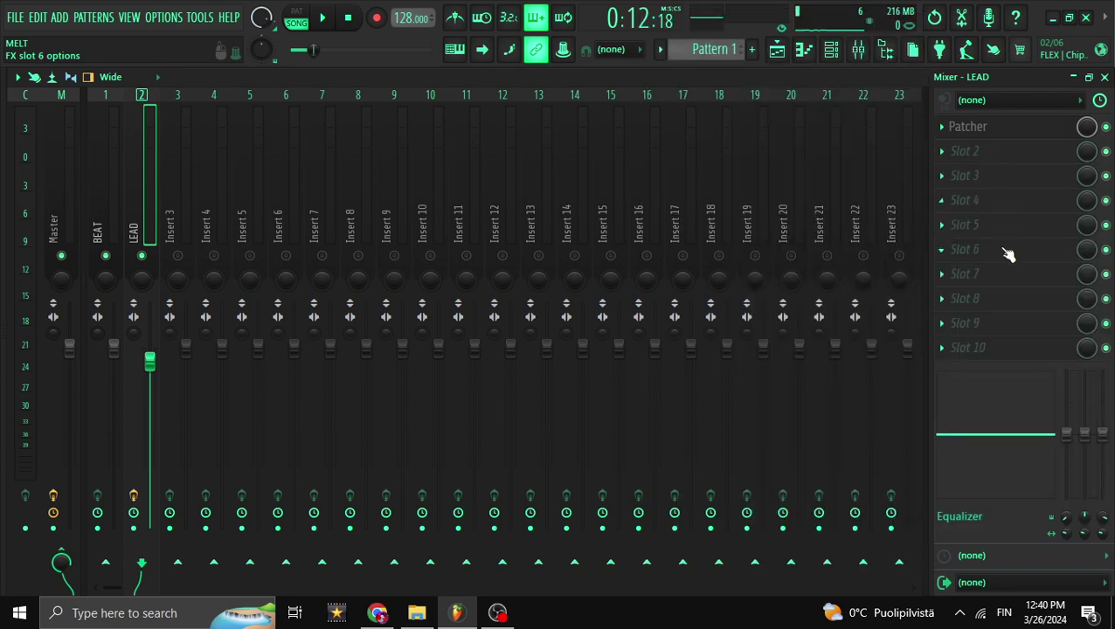
pyautogui.click(996, 159)
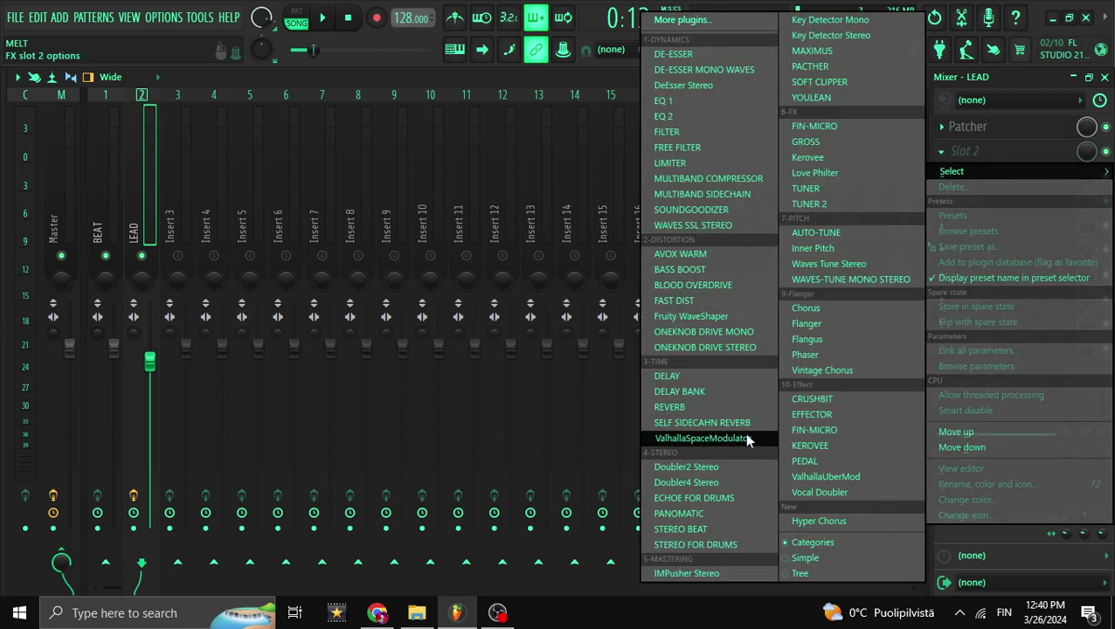
pyautogui.click(812, 50)
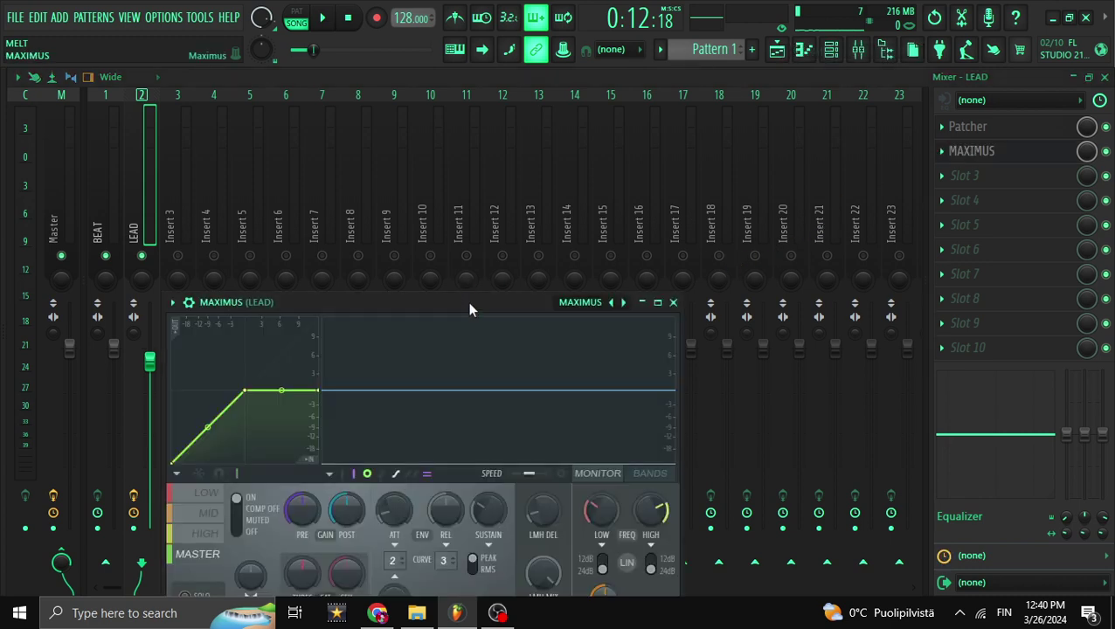
pyautogui.moveTo(472, 301); pyautogui.dragTo(603, 174)
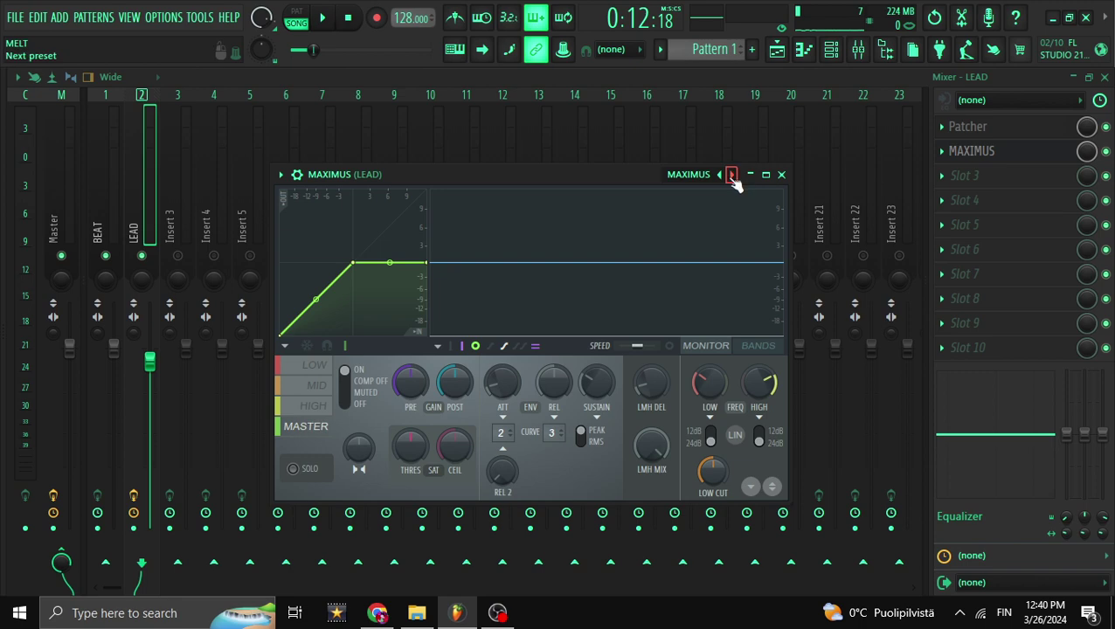
# Load the Clear master preset in MAXIMUS.
pyautogui.rightClick(731, 173)
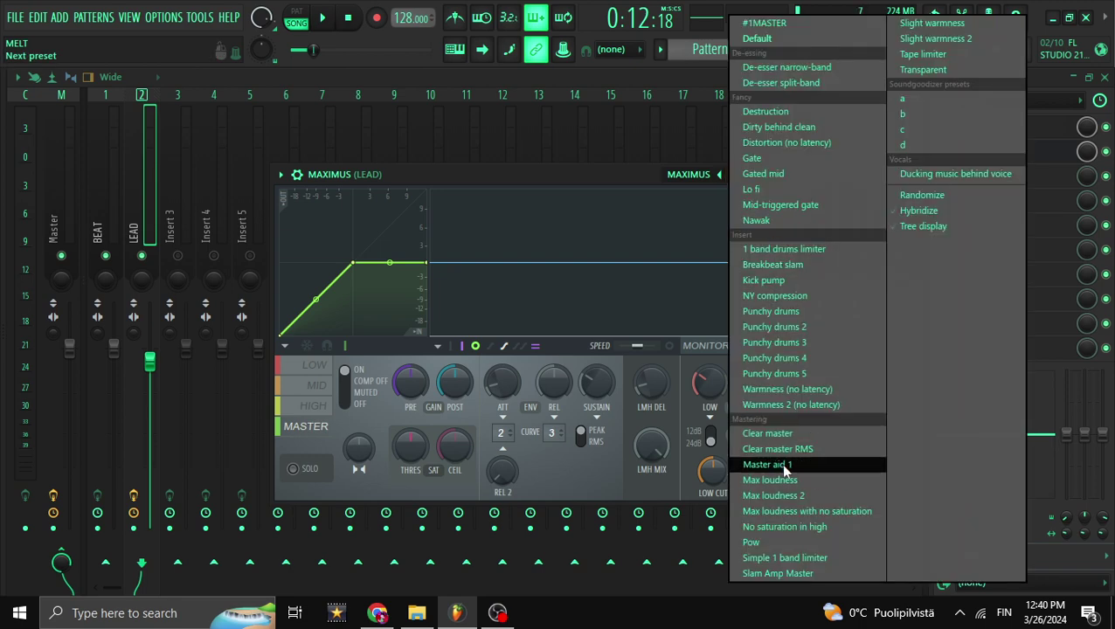
pyautogui.click(774, 433)
pyautogui.moveTo(539, 174); pyautogui.dragTo(577, 160)
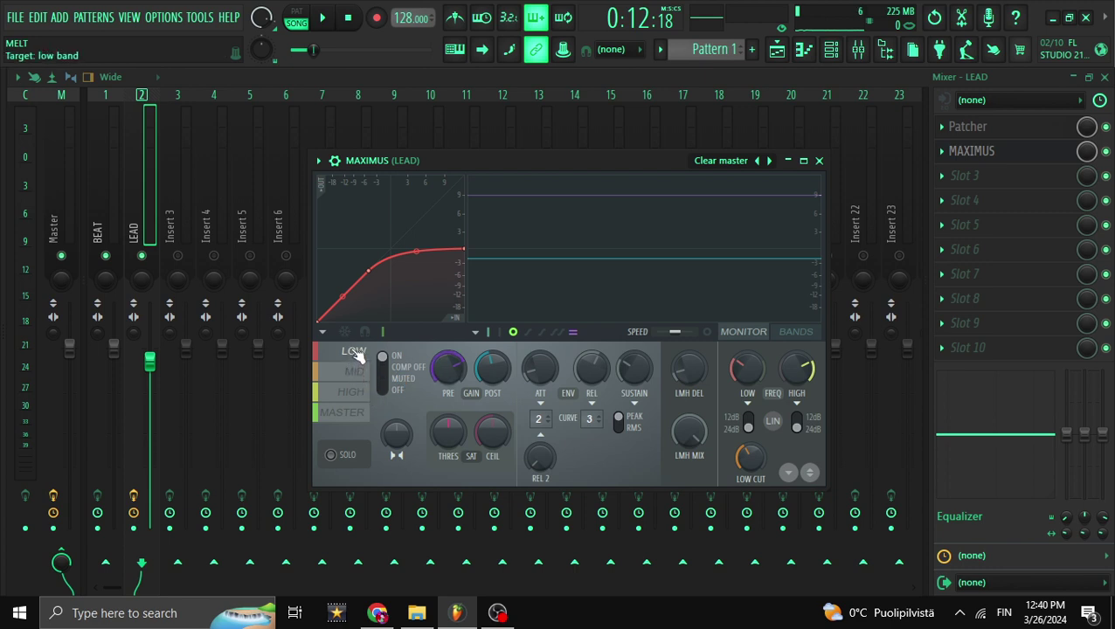
# Turn the MAXIMUS LOW band's stereo separation to the merged side, trying the separated side along the way.
pyautogui.moveTo(400, 444); pyautogui.dragTo(397, 463)
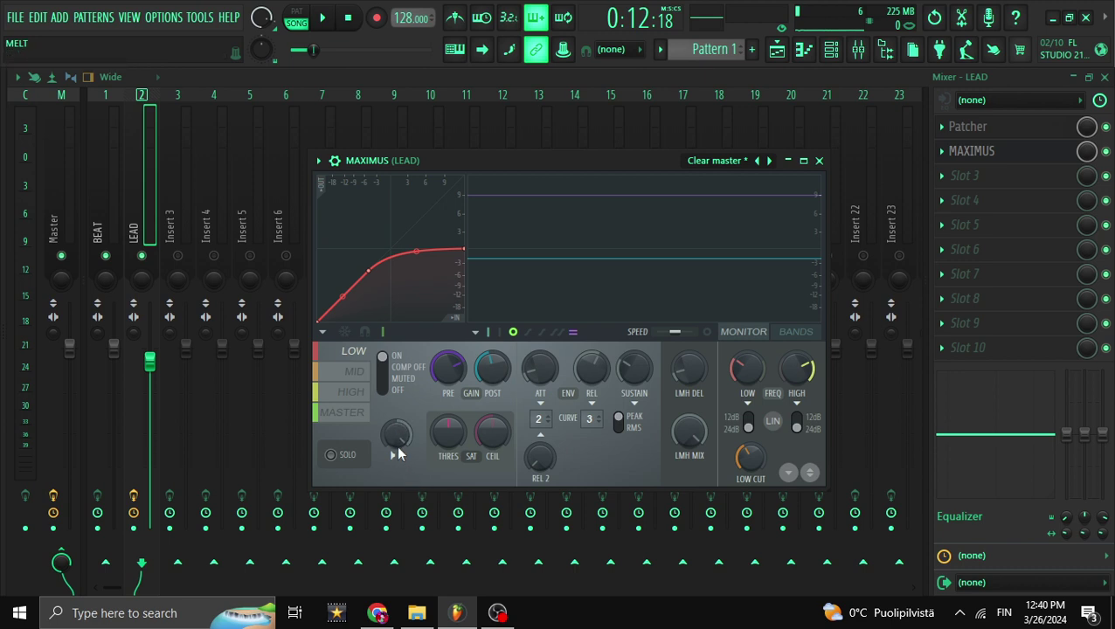
pyautogui.moveTo(390, 433); pyautogui.dragTo(391, 350)
pyautogui.moveTo(396, 433); pyautogui.dragTo(396, 490)
# Set the stereo separation of the MAXIMUS MID band to 42% separated and the HIGH band to 54% separated.
pyautogui.click(354, 372)
pyautogui.scroll(2, 395, 435)
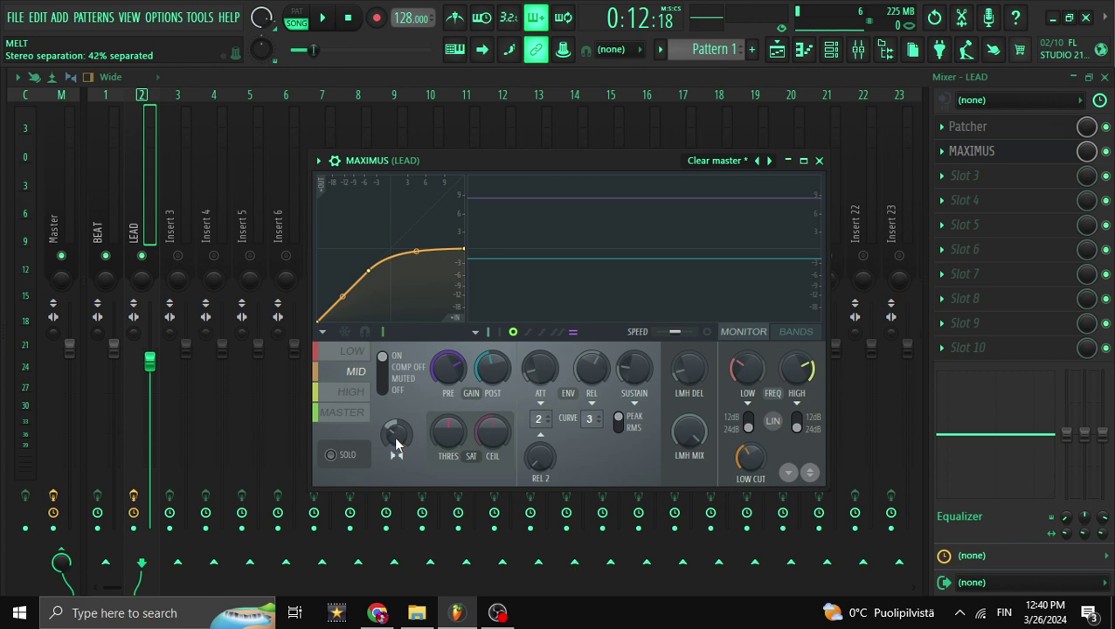
pyautogui.click(352, 392)
pyautogui.scroll(3, 397, 434)
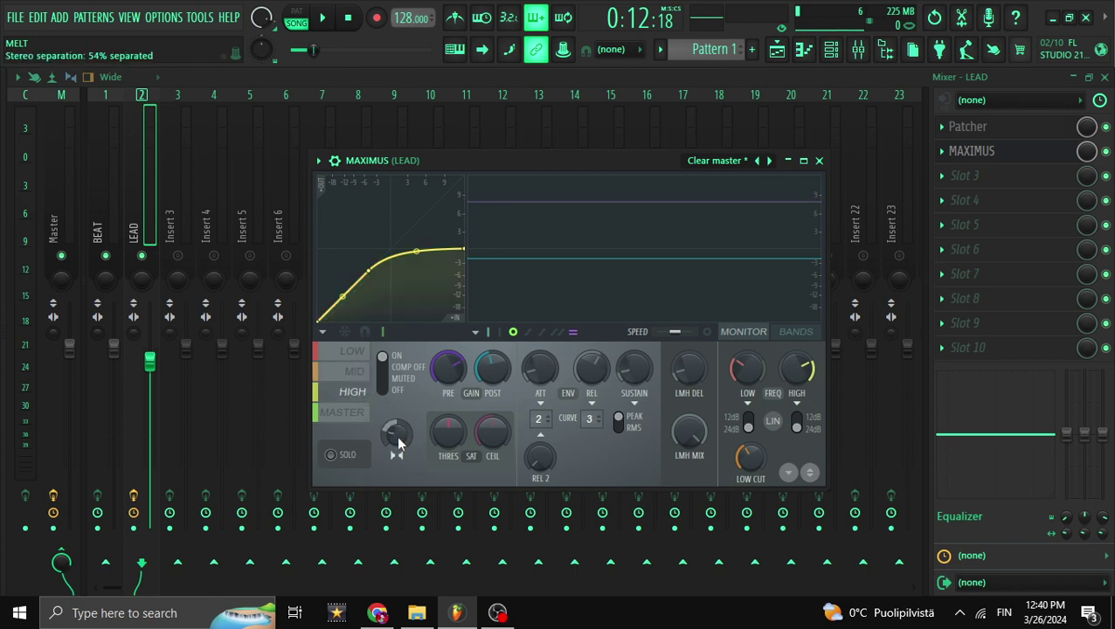
pyautogui.click(348, 413)
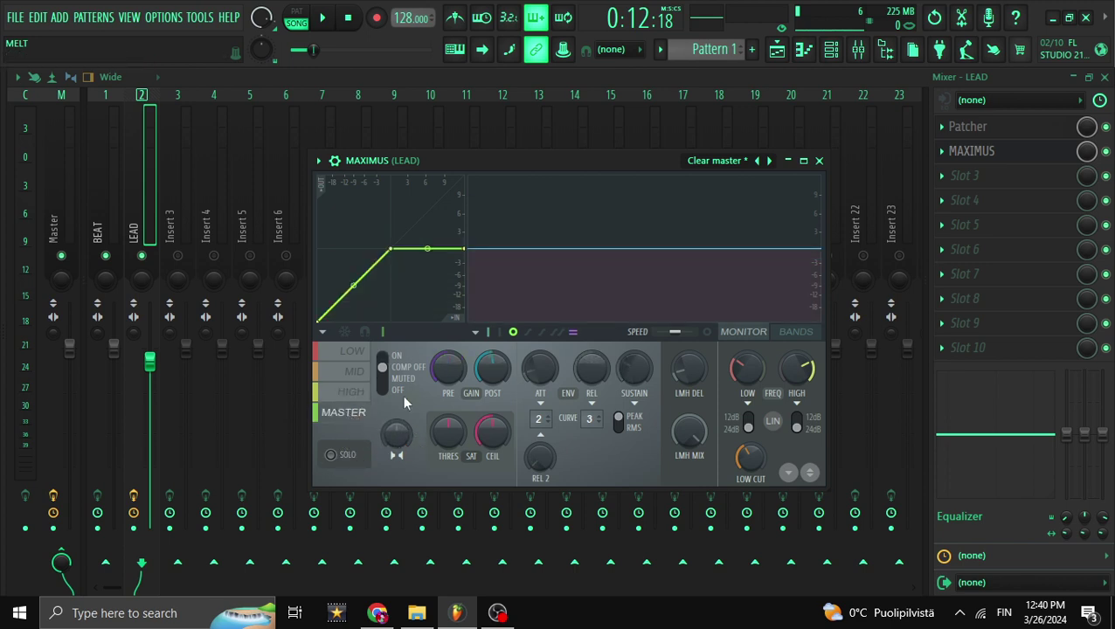
# Start playback, close MAXIMUS, and lower the LEAD track's volume to 82% (-4.2 dB).
pyautogui.press('space')
pyautogui.click(821, 164)
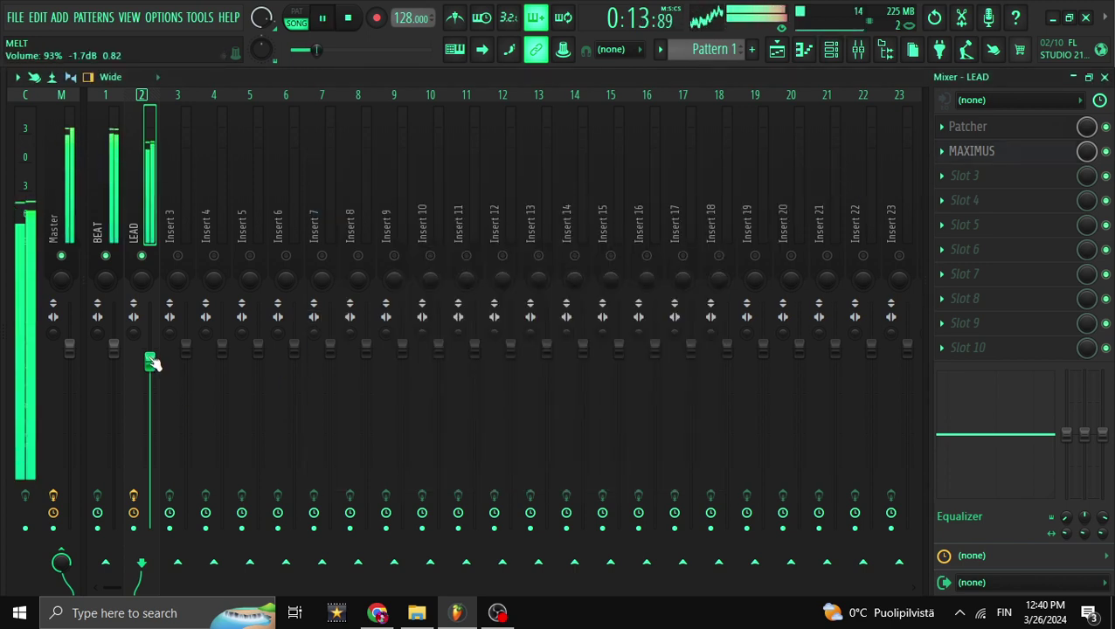
pyautogui.moveTo(150, 361); pyautogui.dragTo(150, 380)
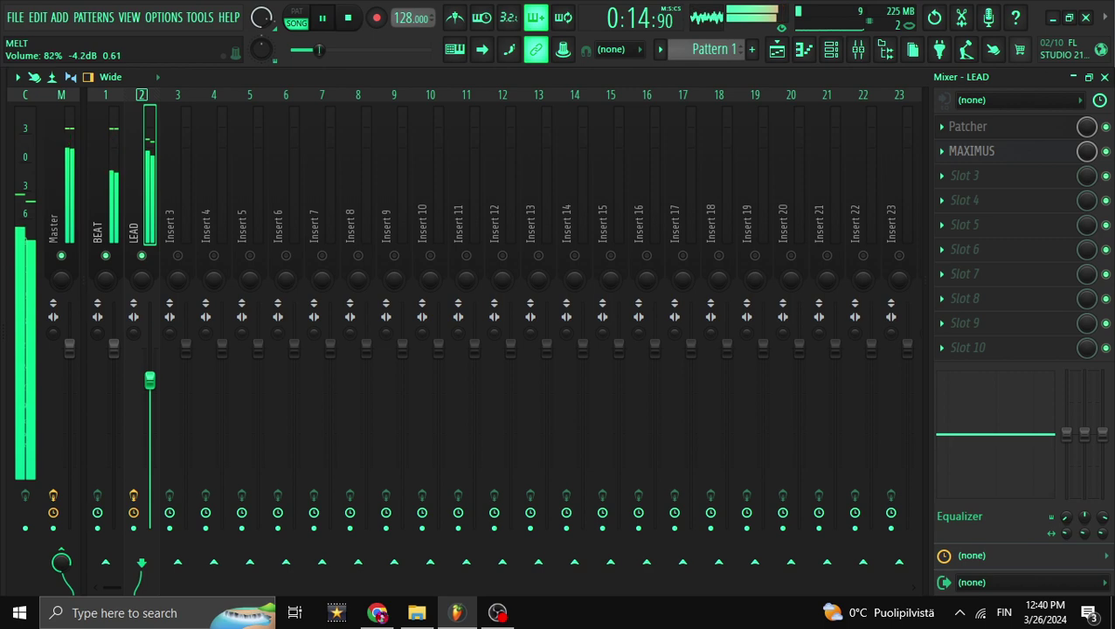
# Lower the DELAY knob on the LEAD track's Patcher surface to nearly zero during playback and close Patcher.
pyautogui.click(969, 126)
pyautogui.click(358, 167)
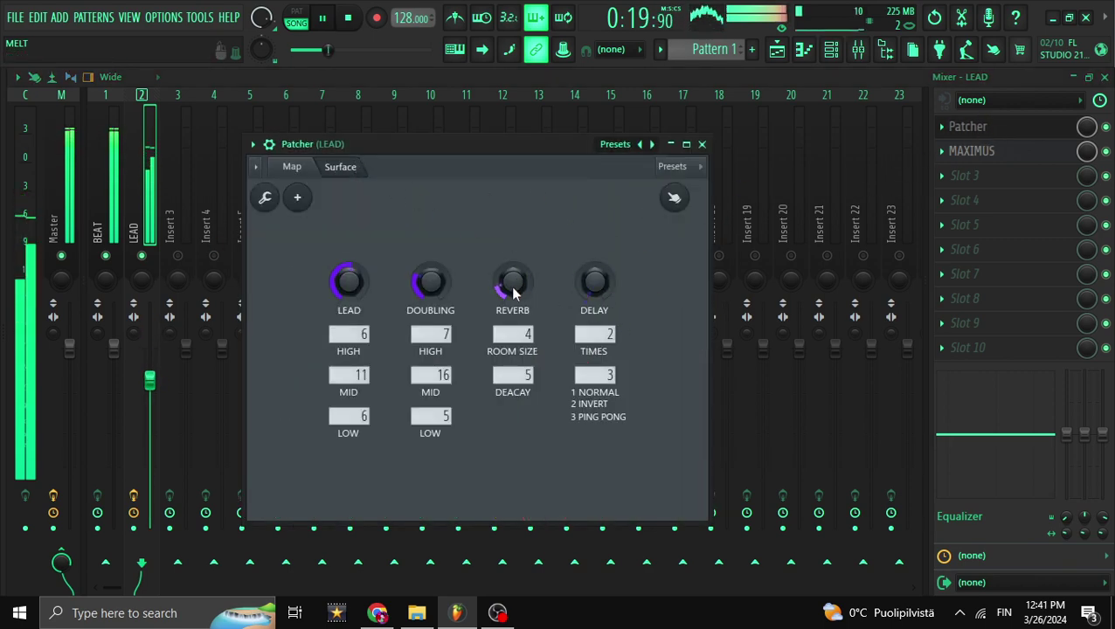
pyautogui.click(701, 144)
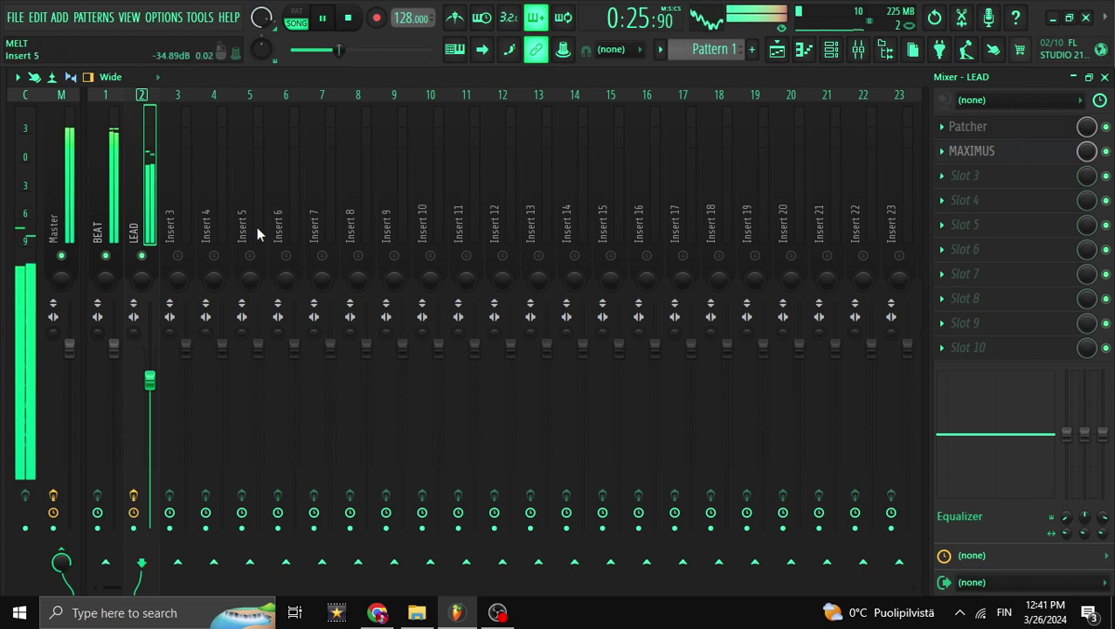
# Mute the BEAT track to listen to the processed lead vocal alone, then stop playback.
pyautogui.click(106, 257)
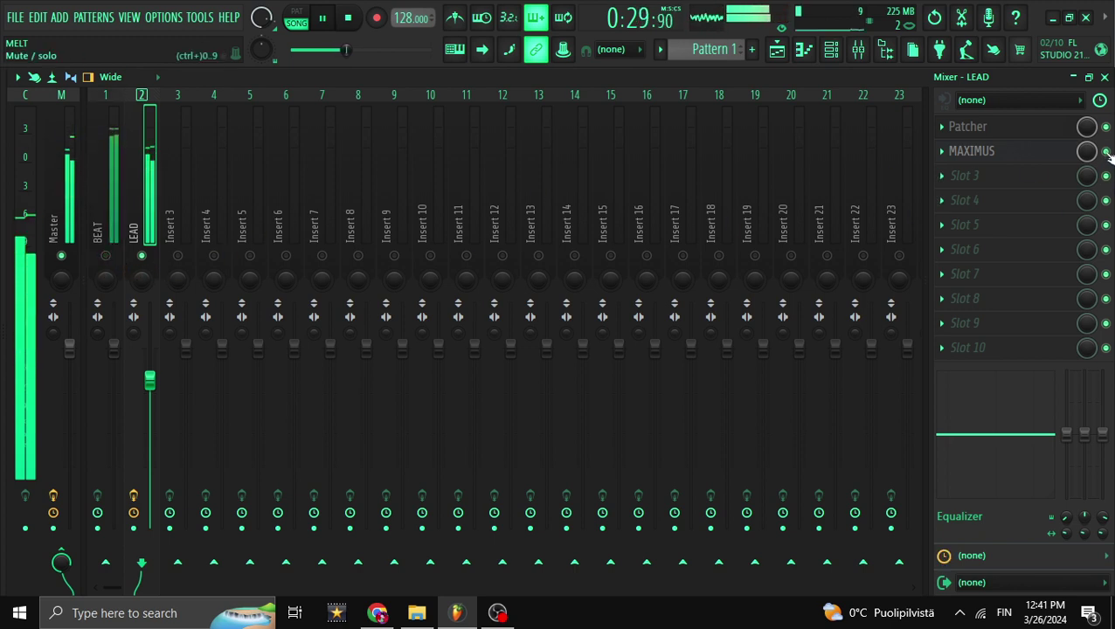
pyautogui.press('space')
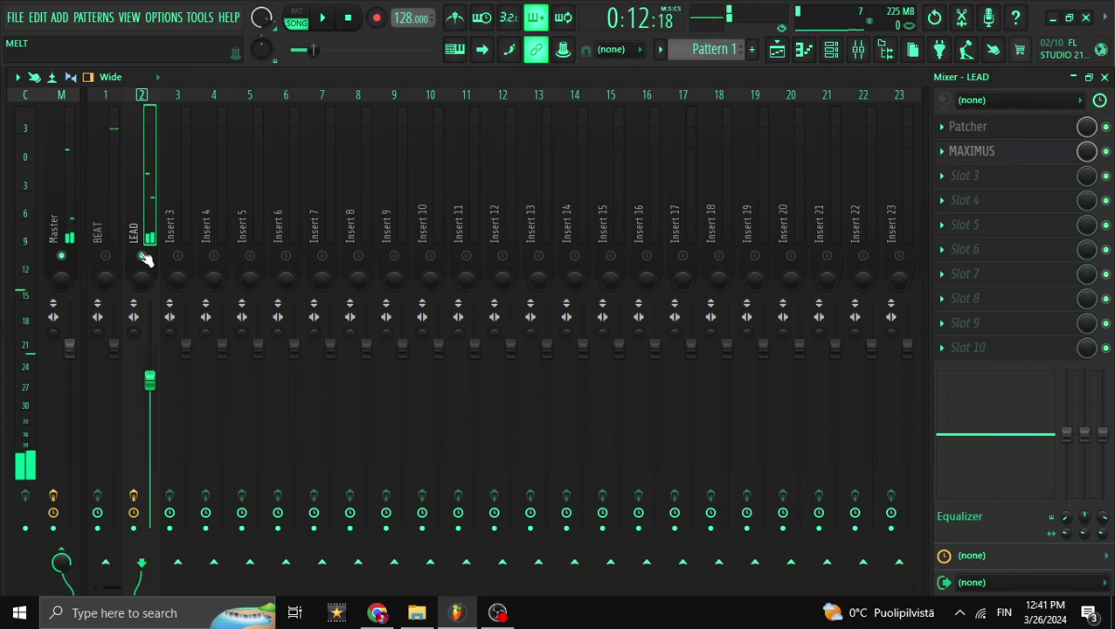
pyautogui.hotkey('alt', 'F8')
pyautogui.hotkey('alt', 'F8')
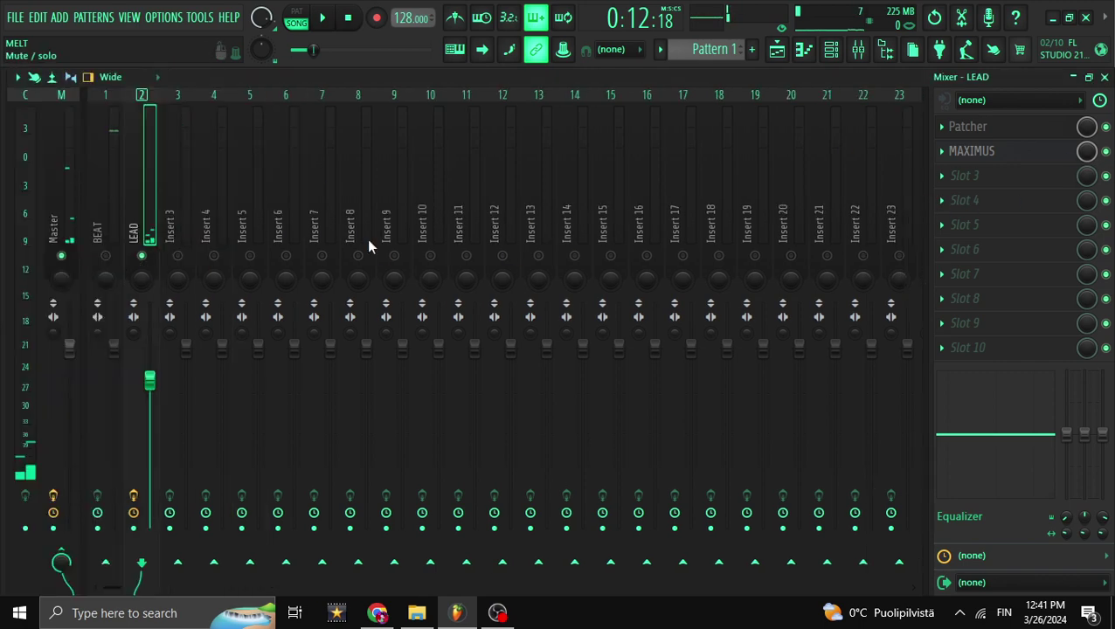
# Unmute the BEAT track and select it in the mixer.
pyautogui.click(119, 226)
pyautogui.click(137, 251)
pyautogui.click(105, 255)
pyautogui.click(114, 234)
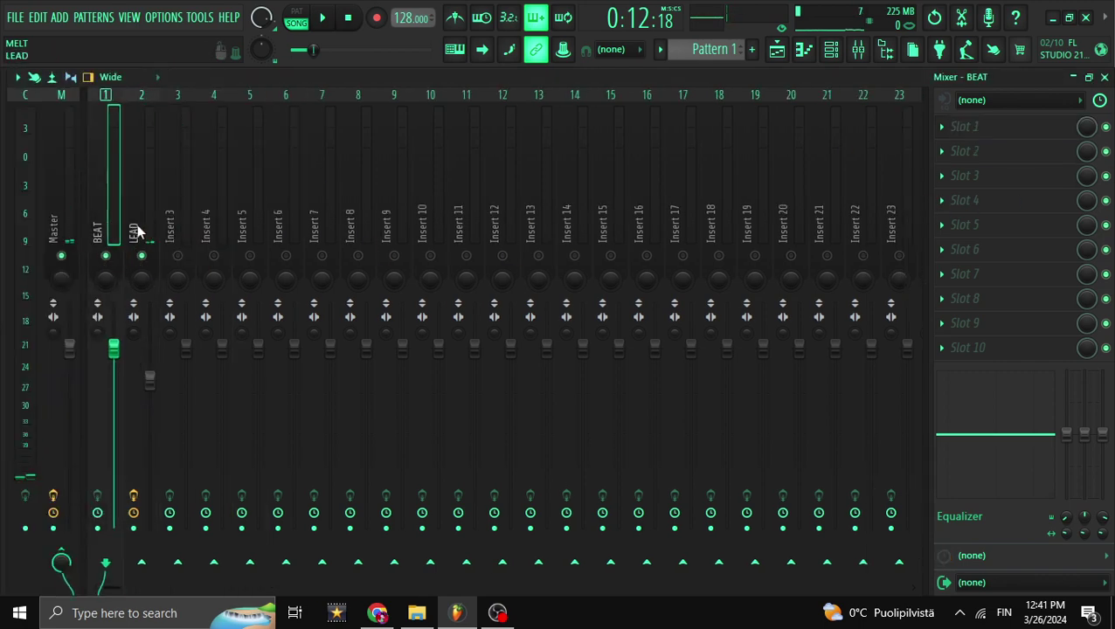
# Select the LEAD track in the mixer to bring up its effect slots.
pyautogui.click(142, 232)
pyautogui.click(122, 229)
pyautogui.click(142, 233)
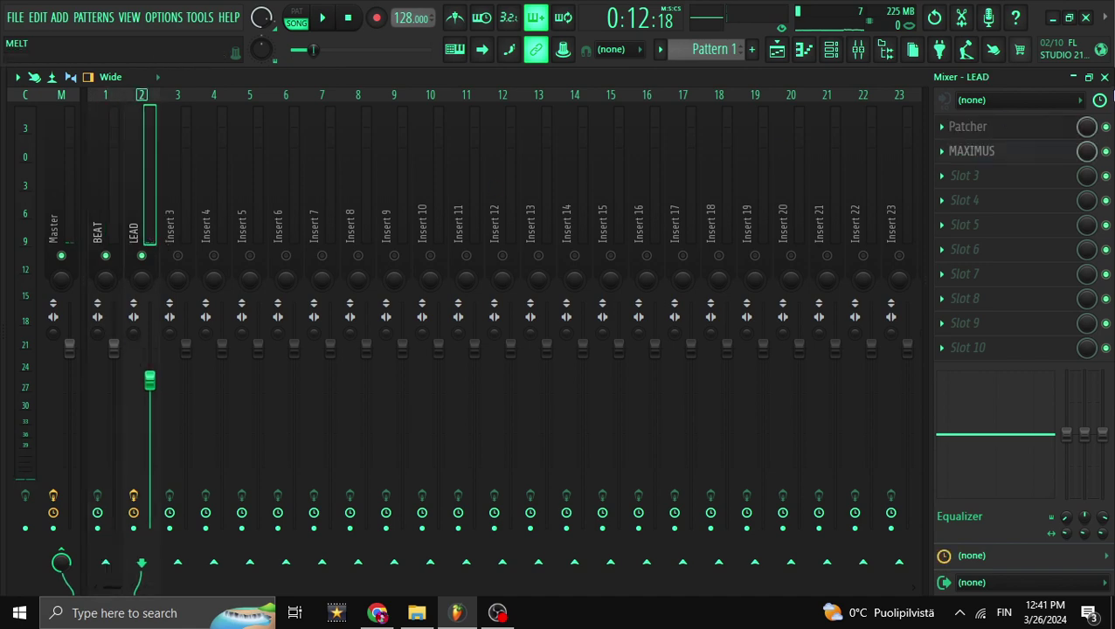
# Set the playlist's playback position to bar 7, just before the vocal enters, and play a short passage of the mix.
pyautogui.press('F5')
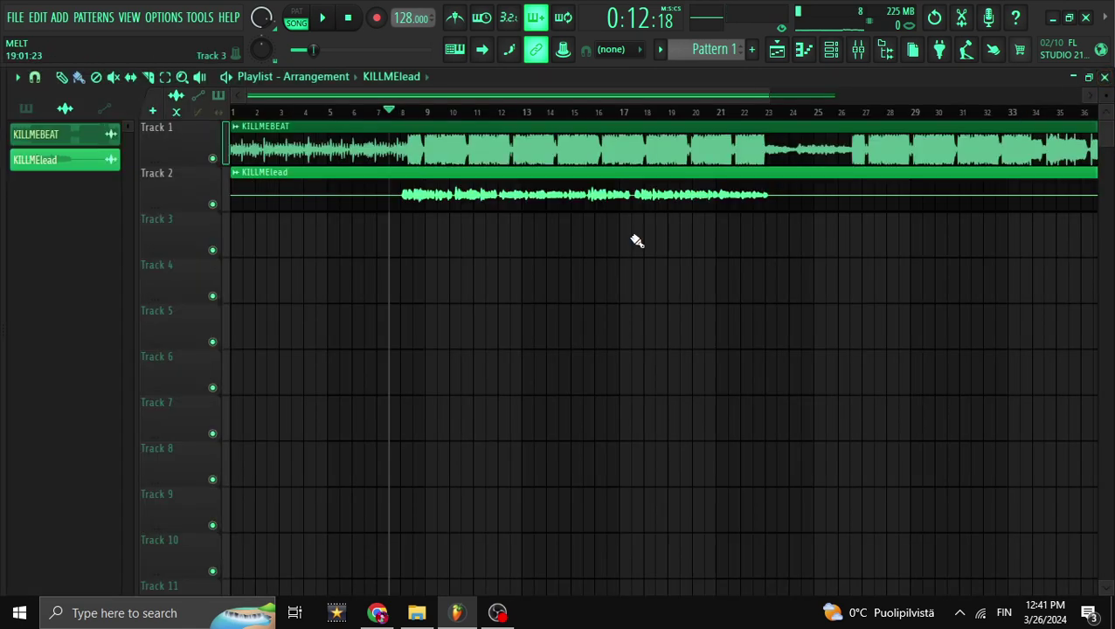
pyautogui.click(376, 110)
pyautogui.click(351, 111)
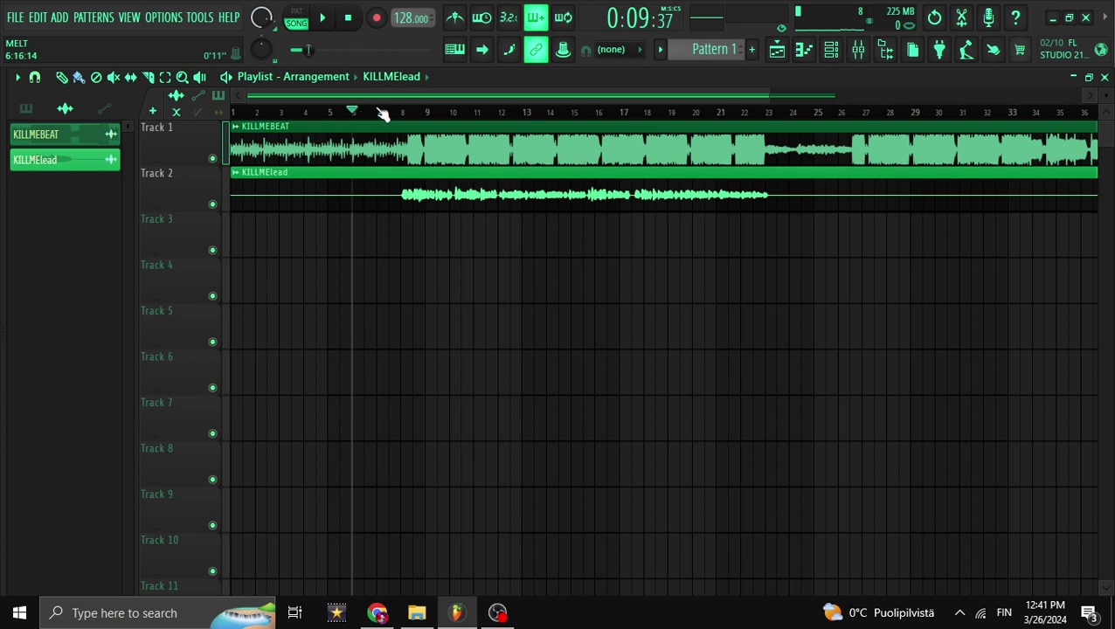
pyautogui.click(362, 111)
pyautogui.click(340, 111)
pyautogui.click(378, 112)
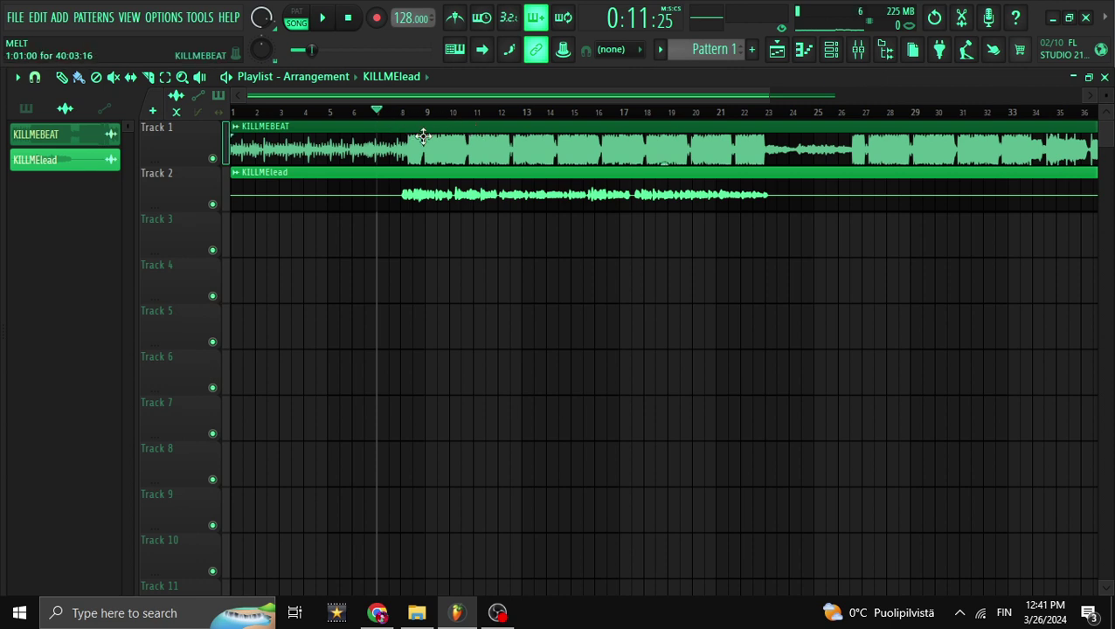
pyautogui.press('space')
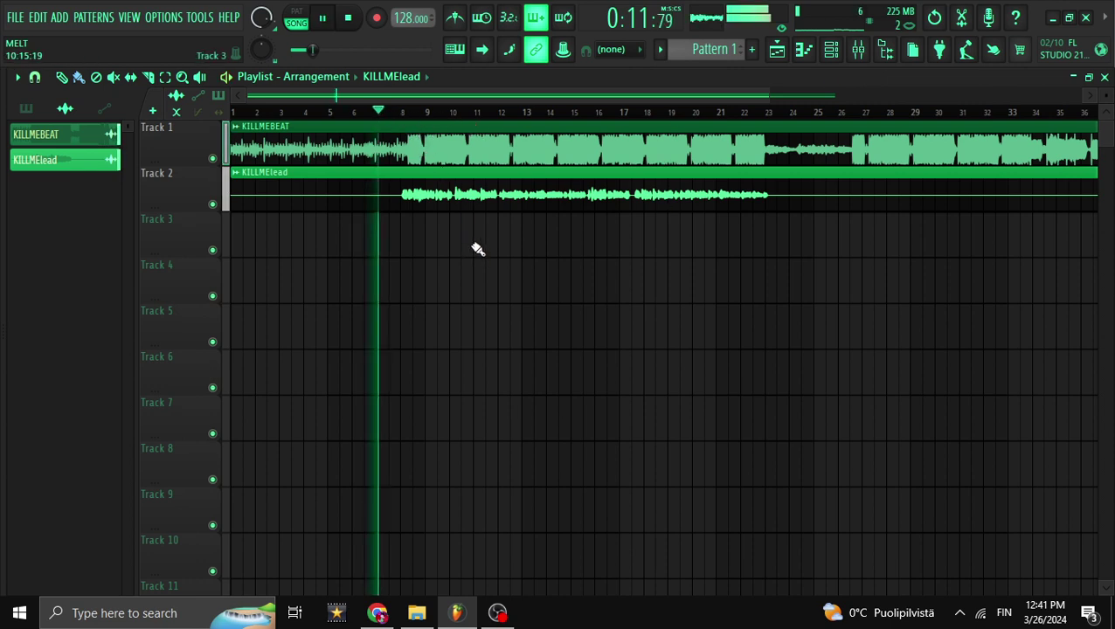
pyautogui.press('space')
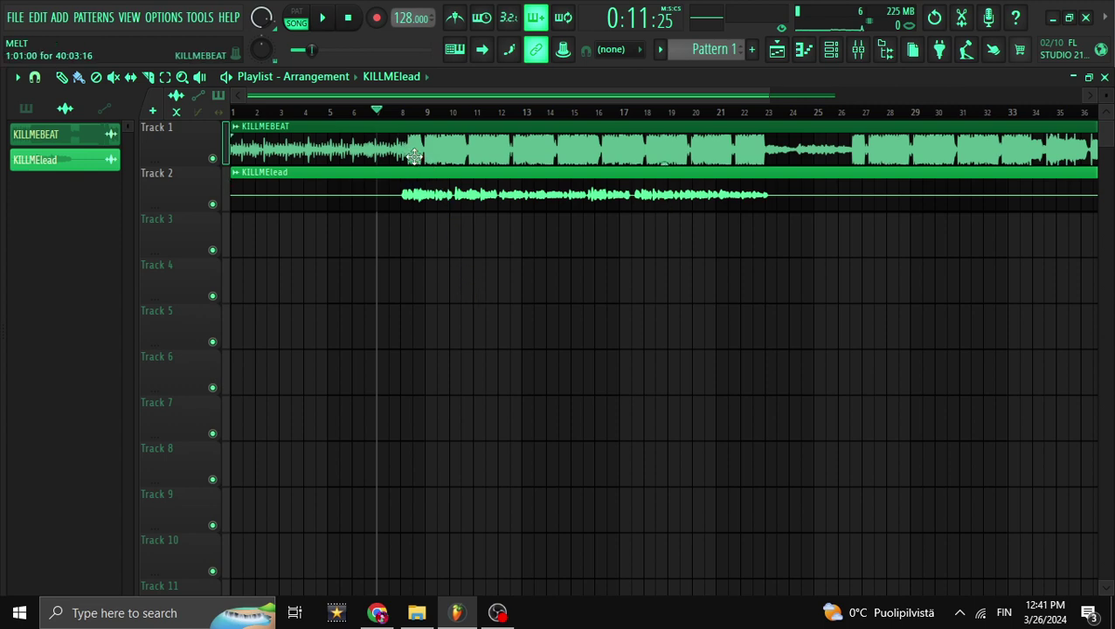
# Return to the mixer and open the Patcher vocal preset on the LEAD track to view its surface controls.
pyautogui.scroll(5, 508, 257)
pyautogui.scroll(-3, 508, 258)
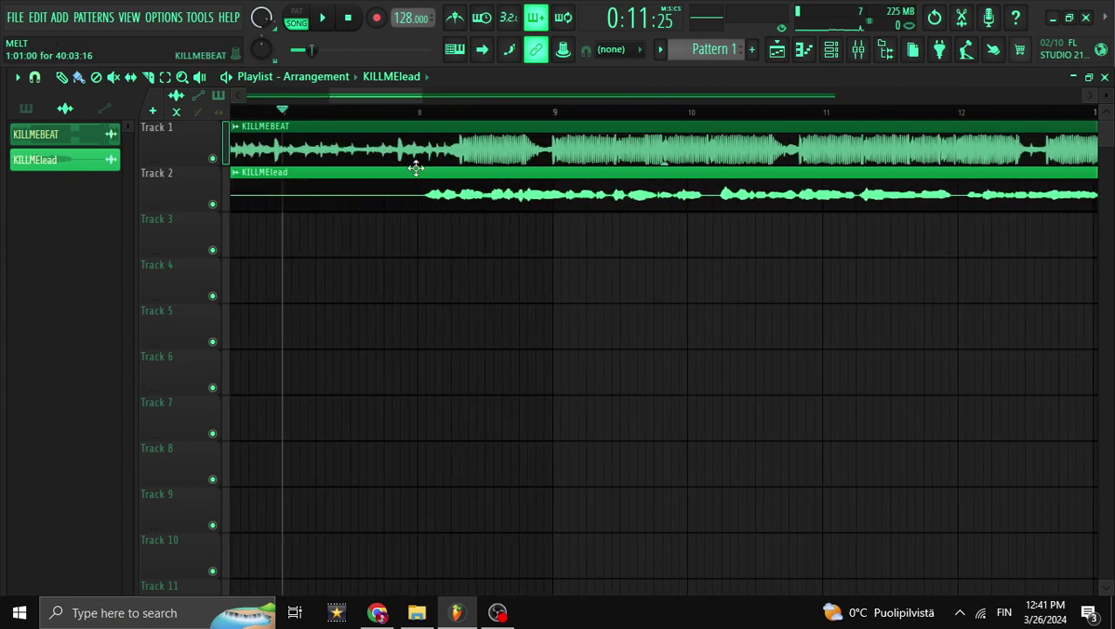
pyautogui.scroll(-3, 635, 334)
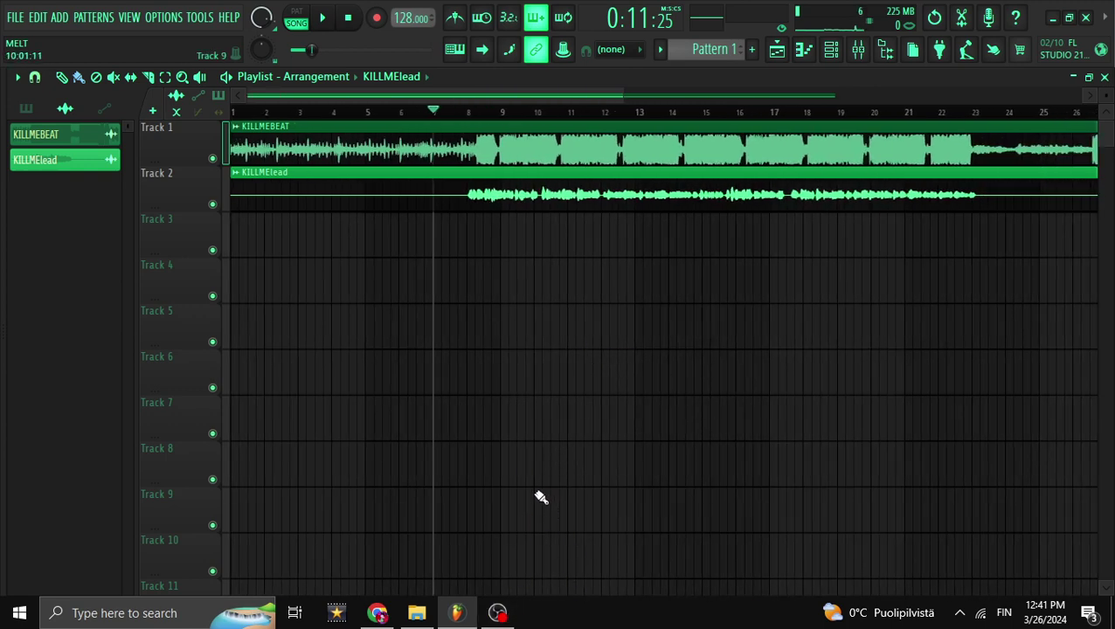
pyautogui.scroll(-1, 766, 303)
pyautogui.click(874, 53)
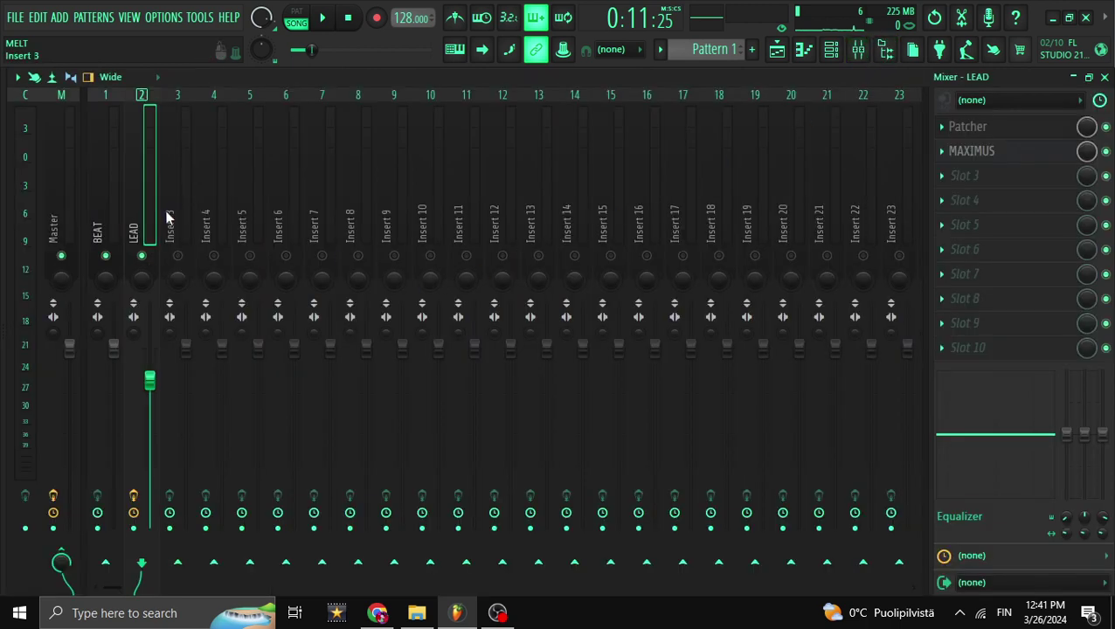
pyautogui.click(962, 131)
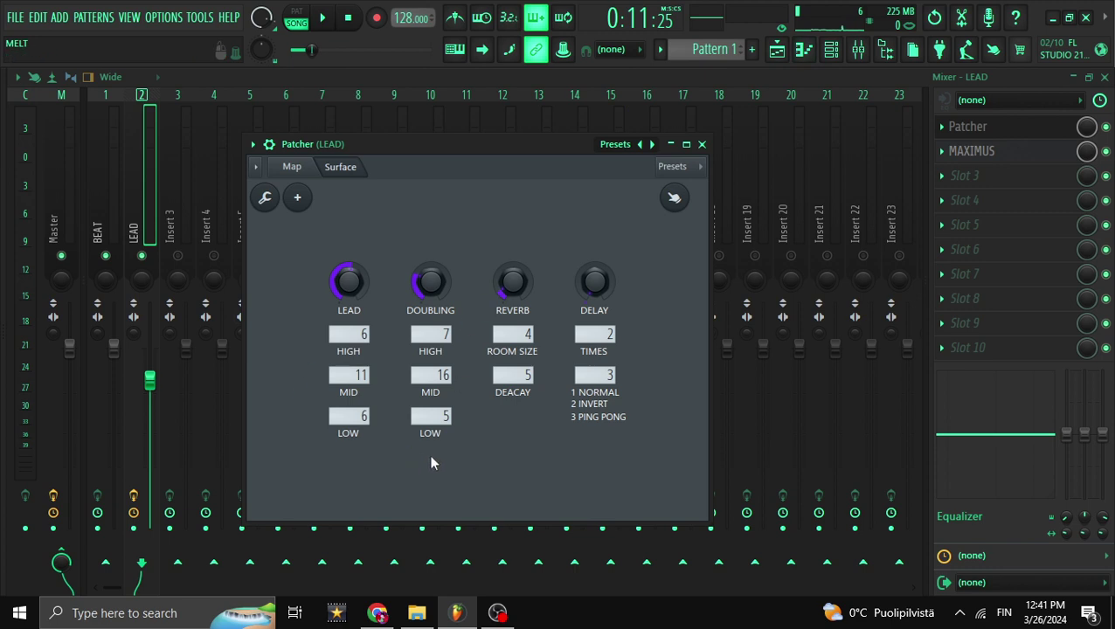
# Switch to Chrome and show the Rekonise unlock page for the Lil Peep Bandlab Vocal Preset.
pyautogui.moveTo(389, 617)
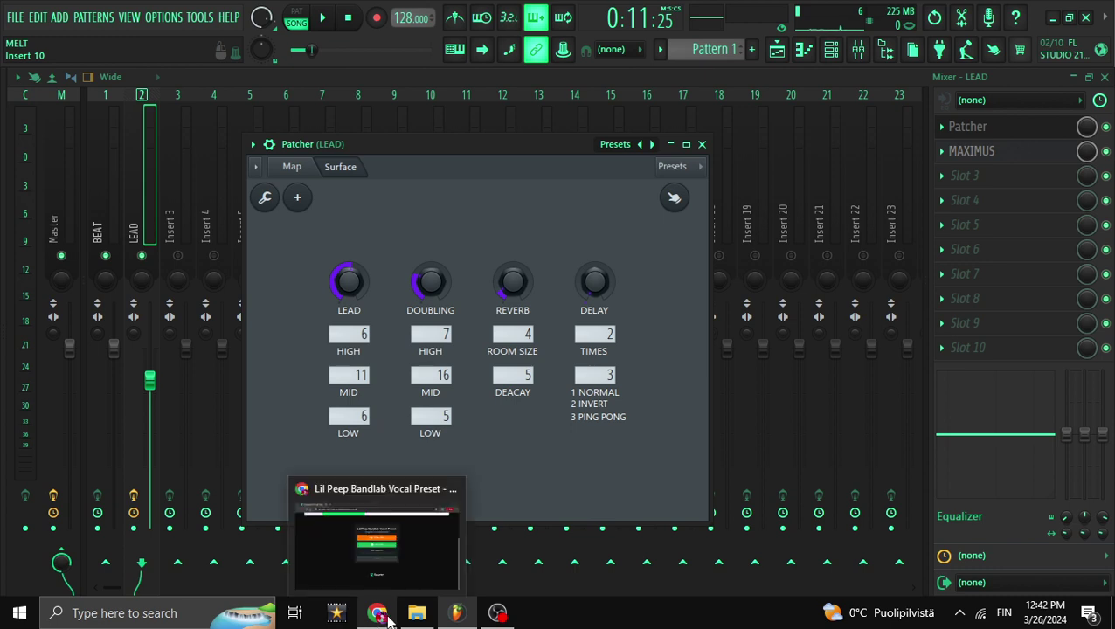
pyautogui.moveTo(506, 620)
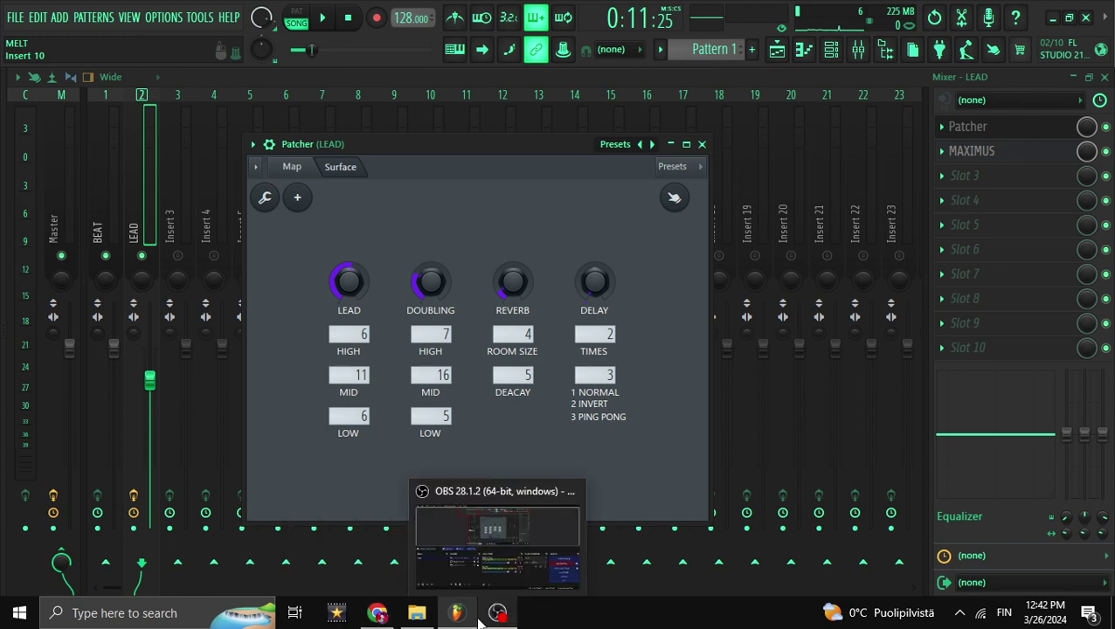
pyautogui.click(376, 613)
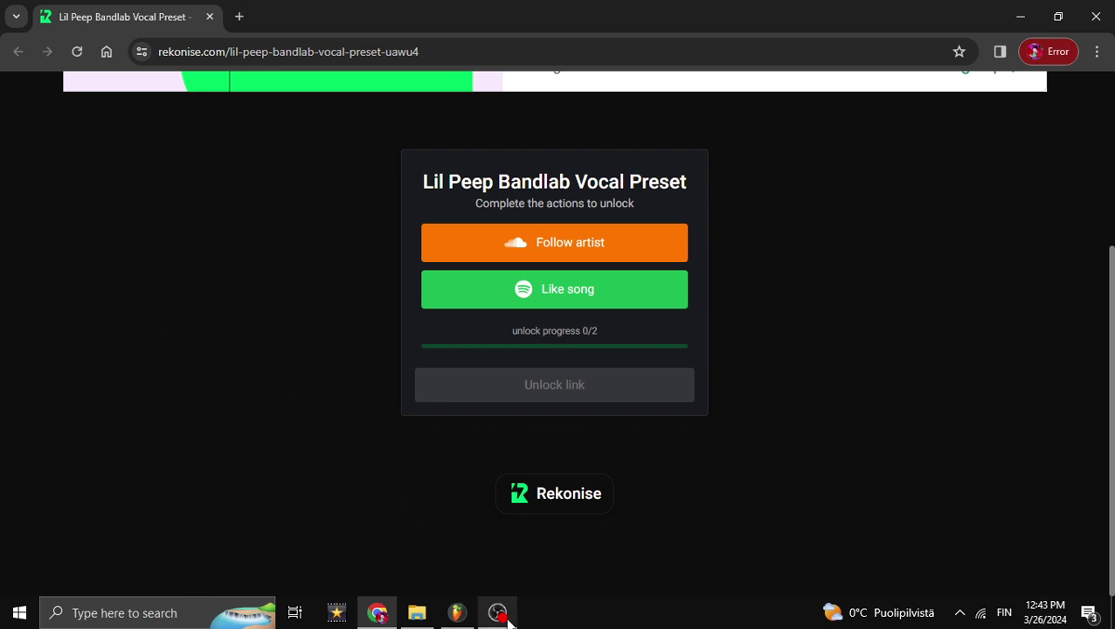
pyautogui.moveTo(508, 618)
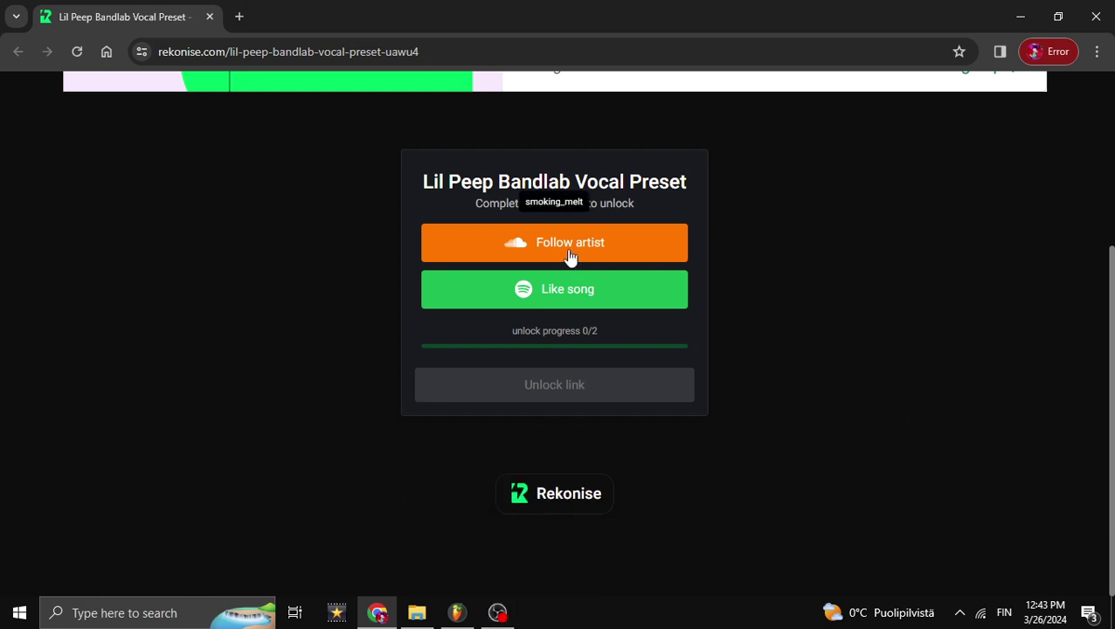